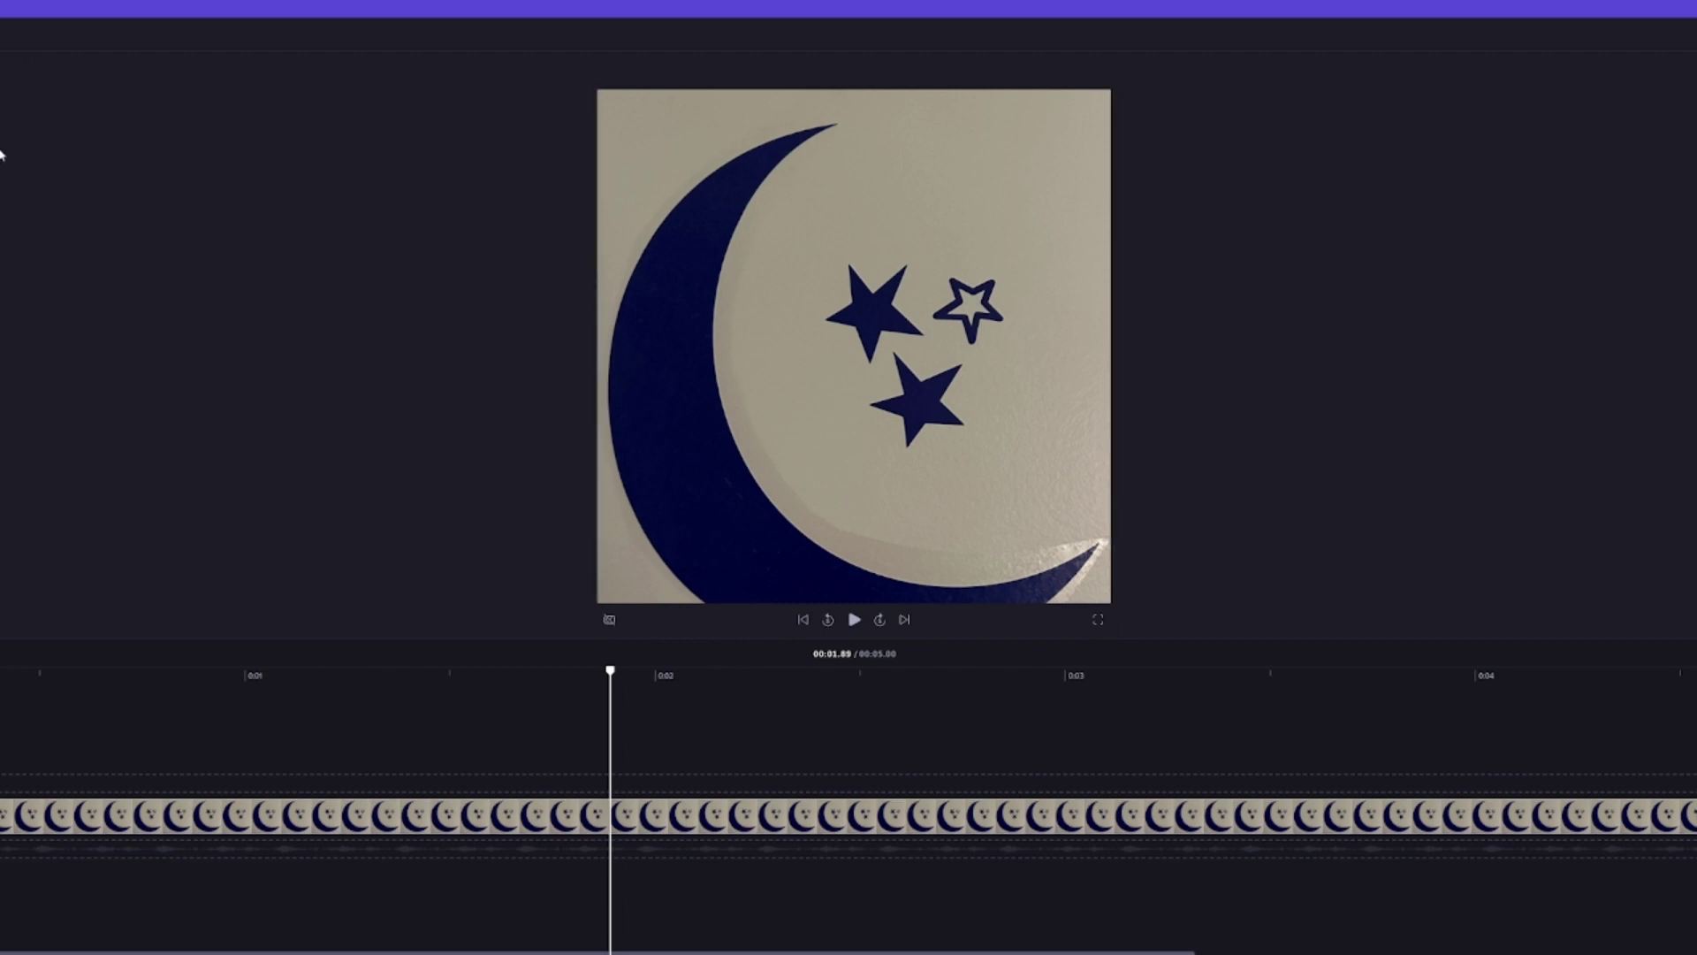
Select the moon and stars clip, then scrub through the video to preview it
left_click(809, 339)
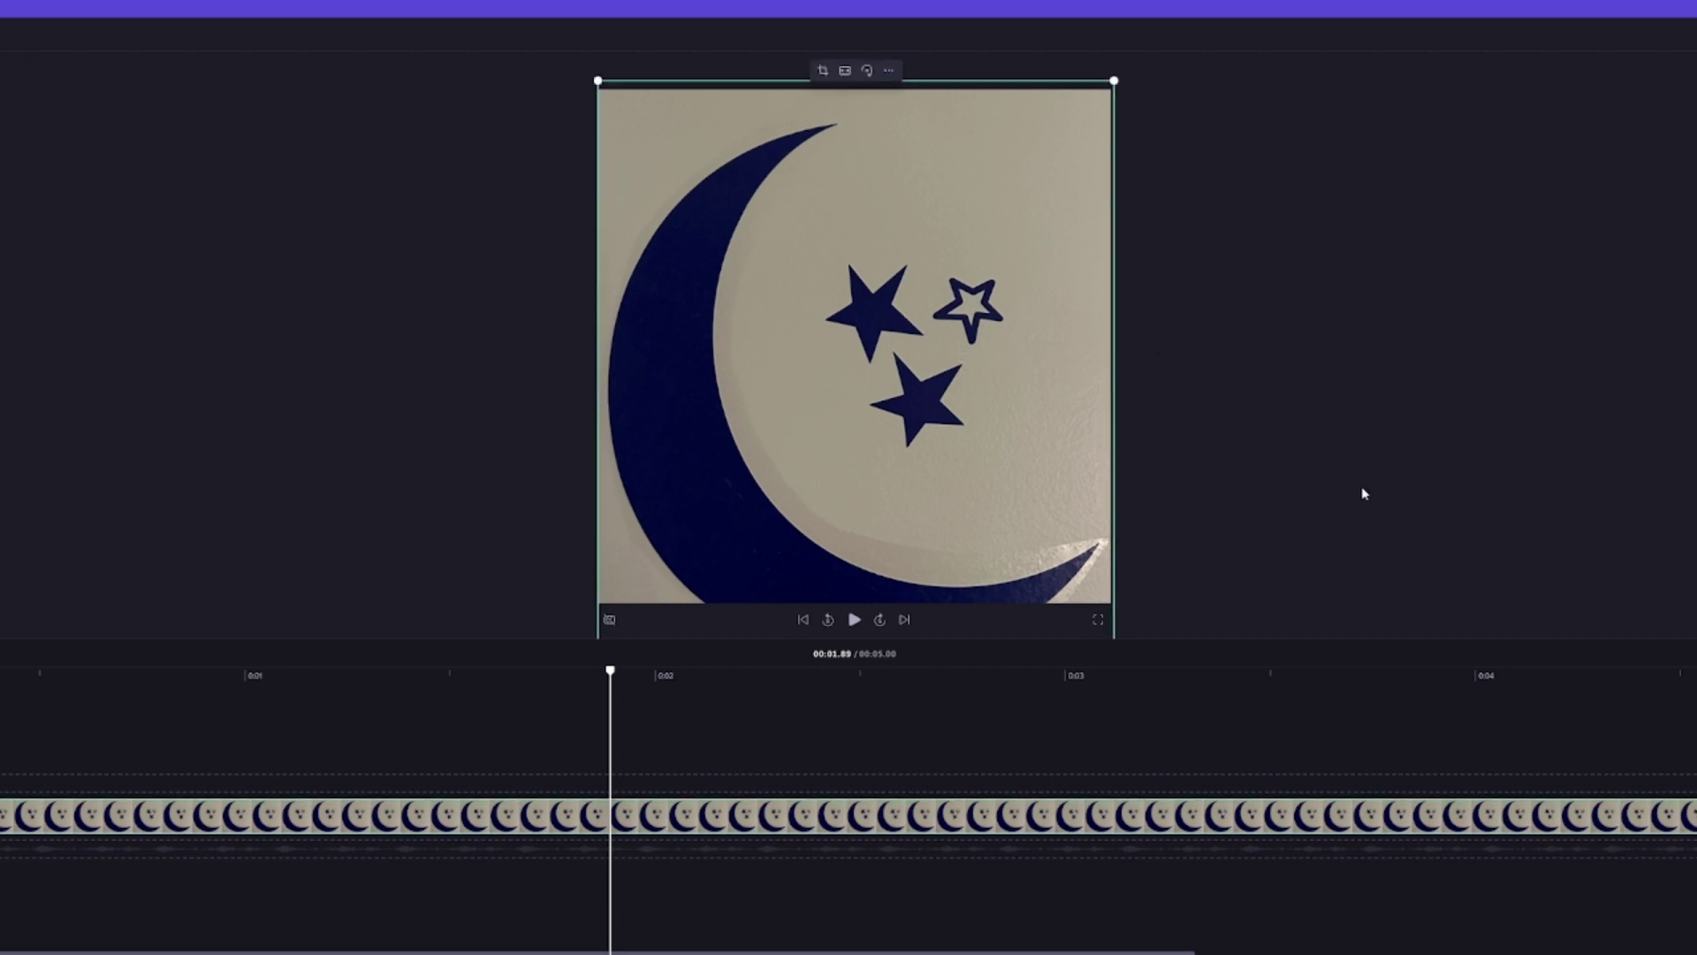
left_click(1321, 497)
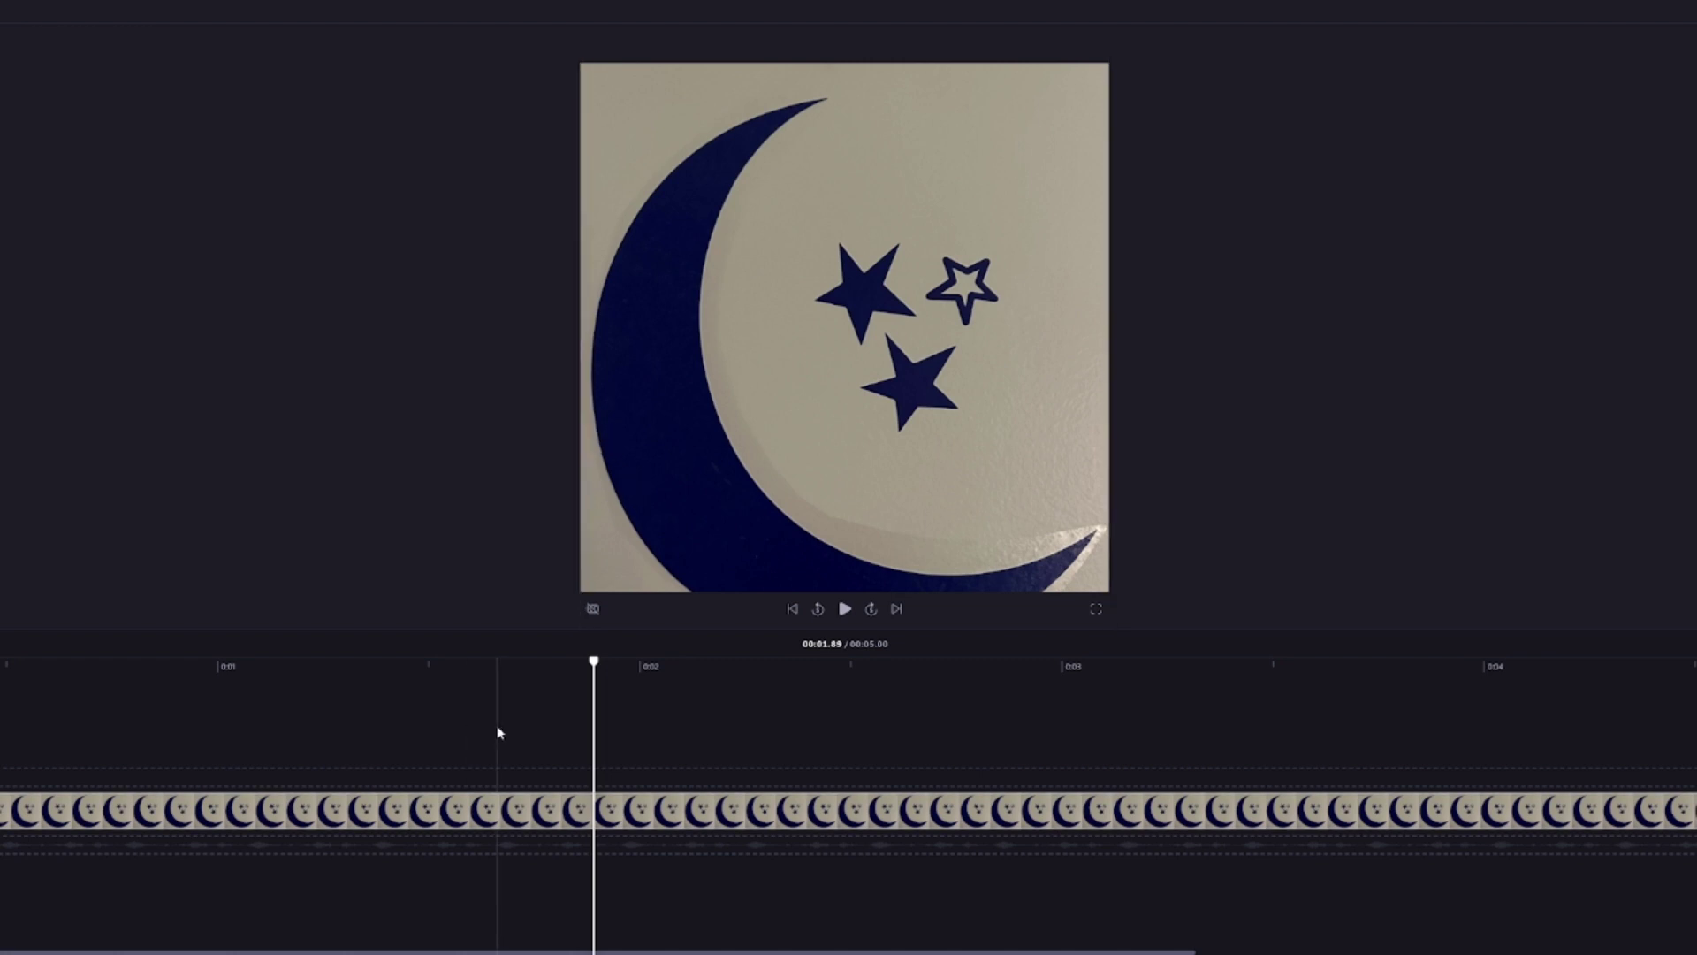
left_click(303, 713)
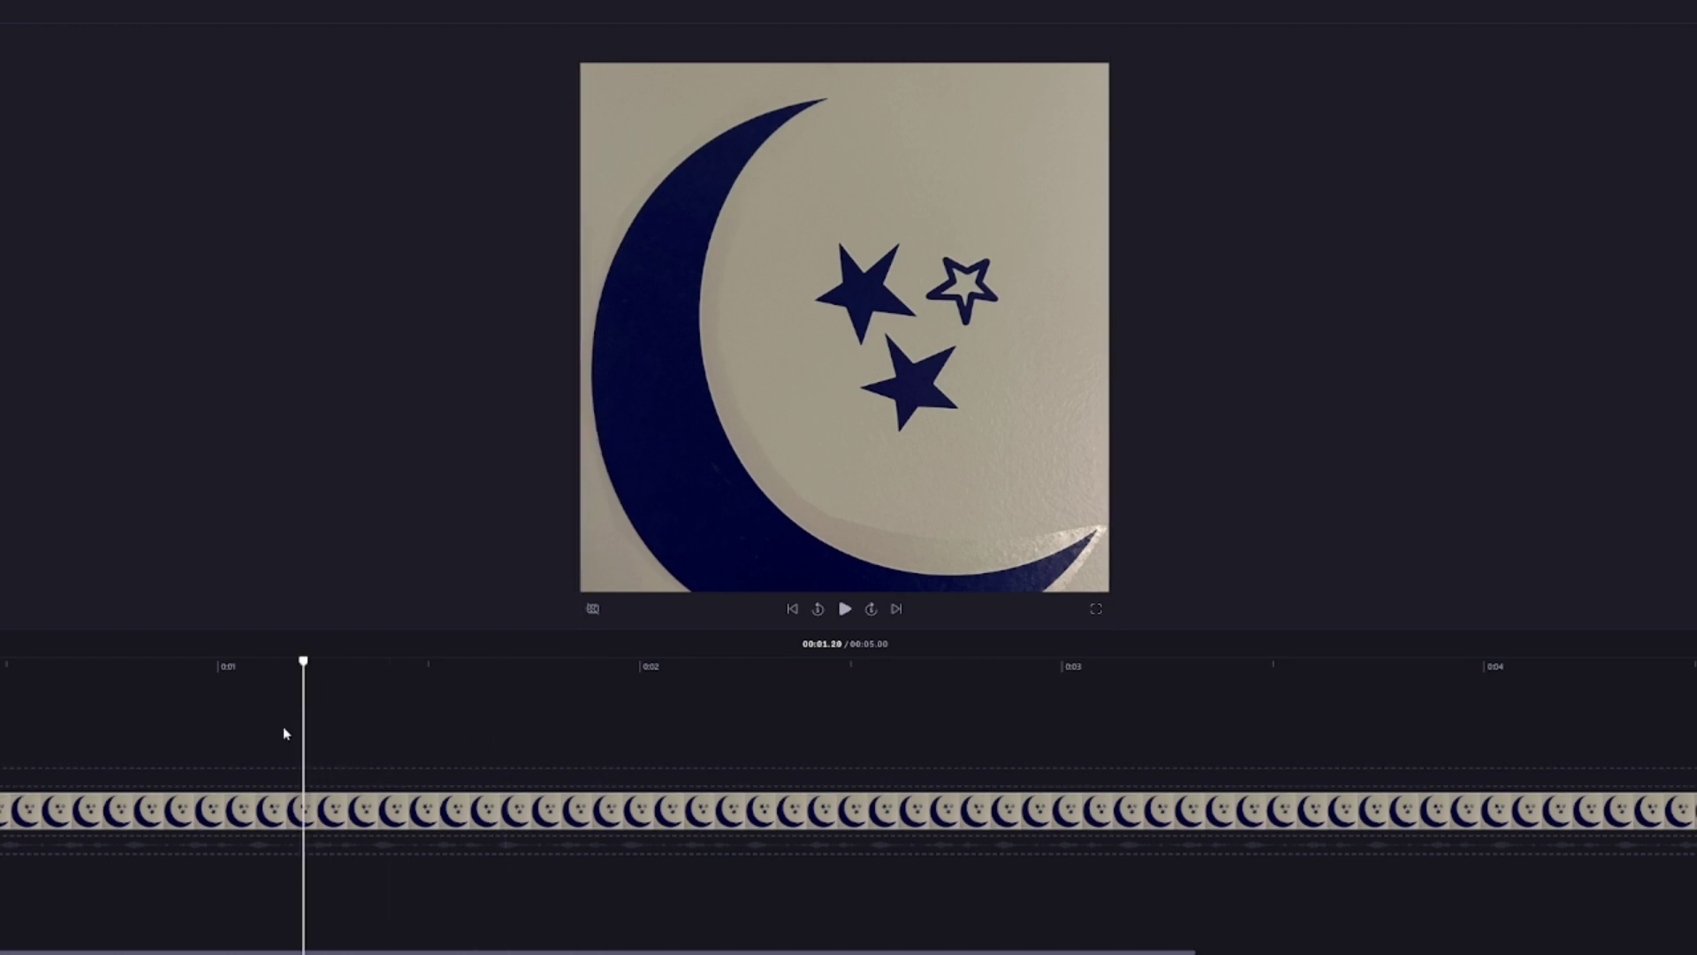
left_click(154, 709)
left_click(494, 704)
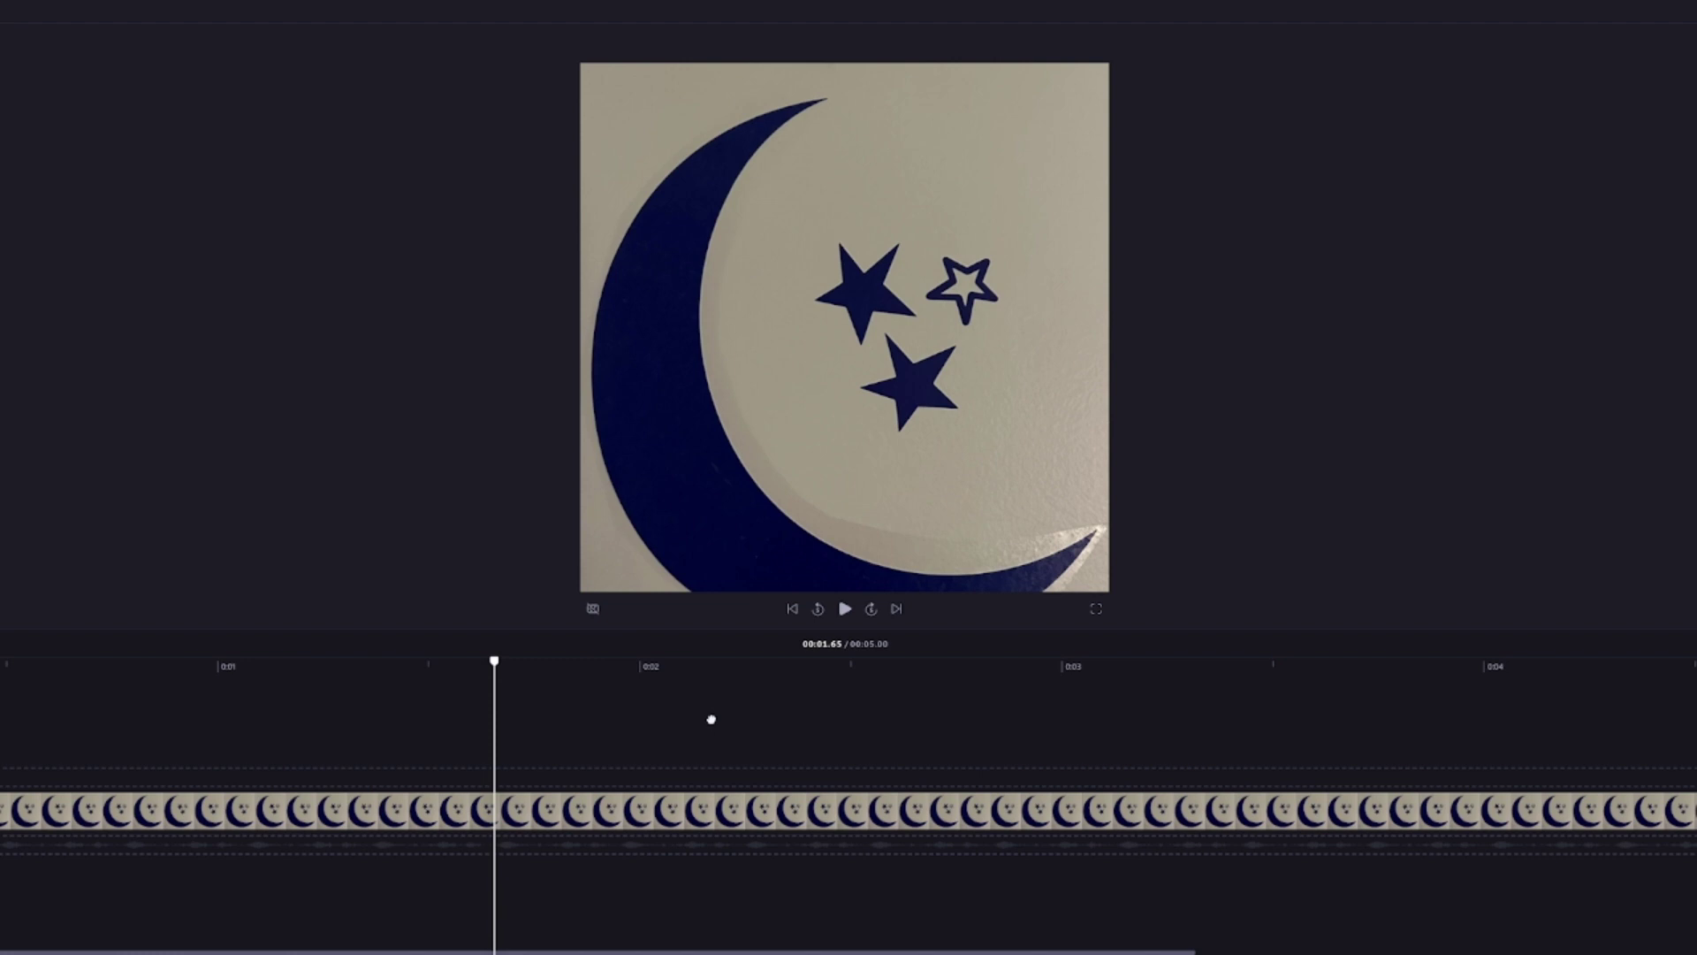
left_click(711, 708)
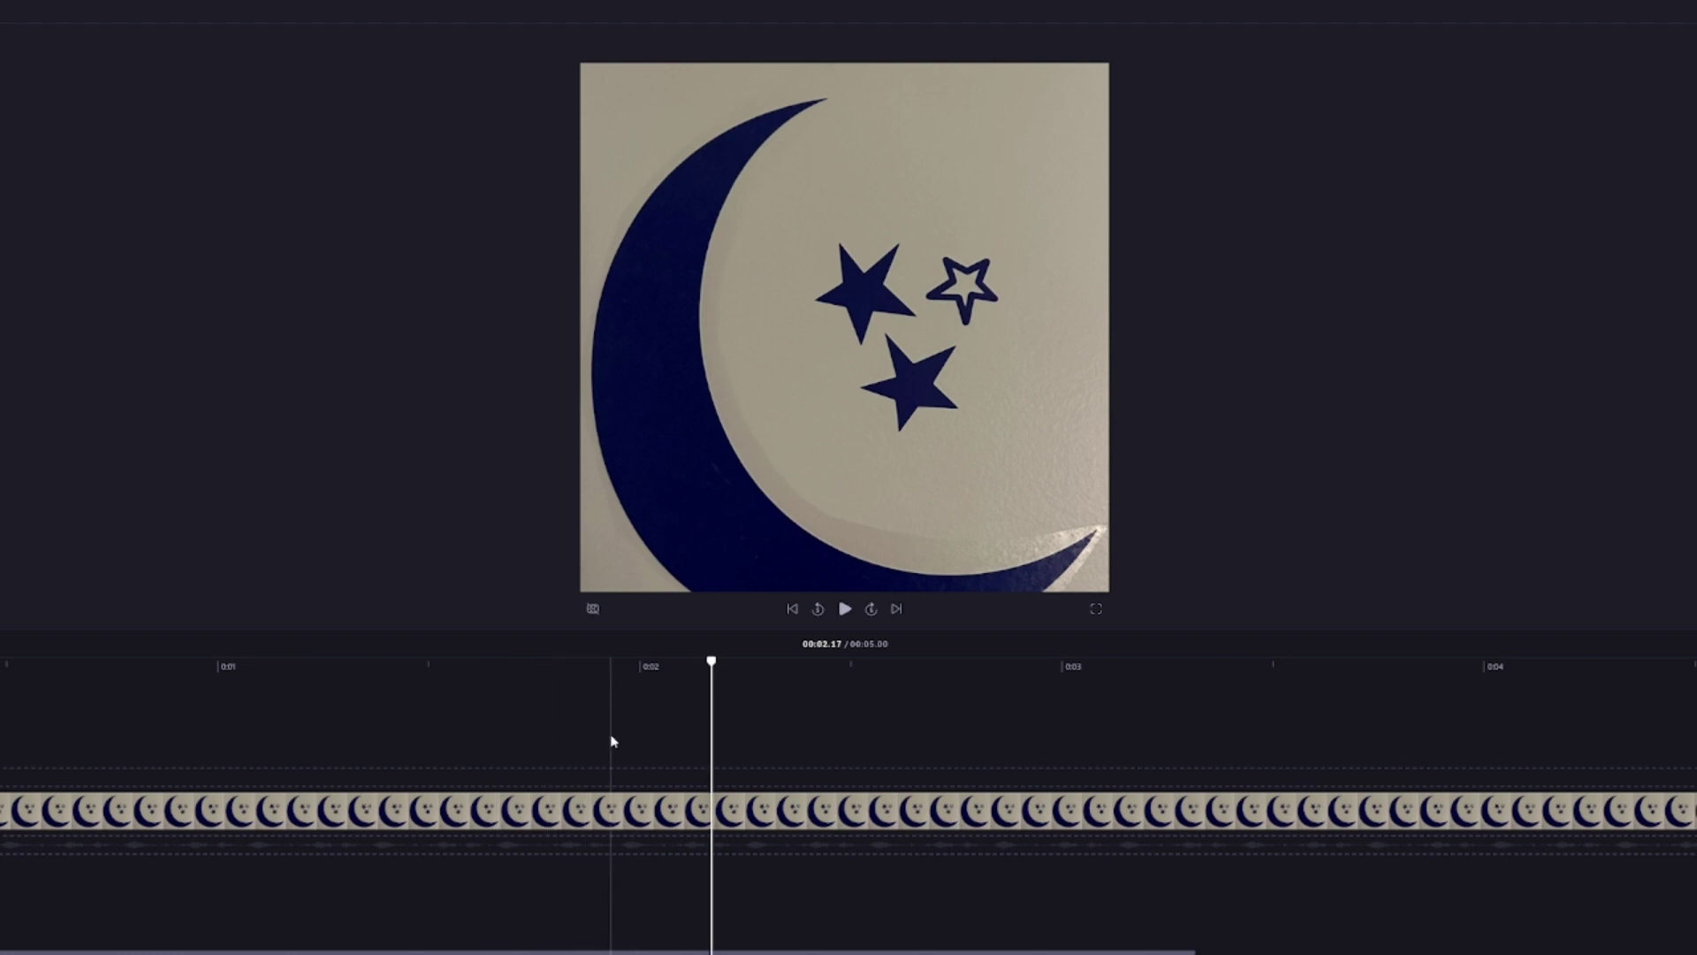
Select the moon clip near two seconds, deselect it, and preview more of the video
left_click(651, 809)
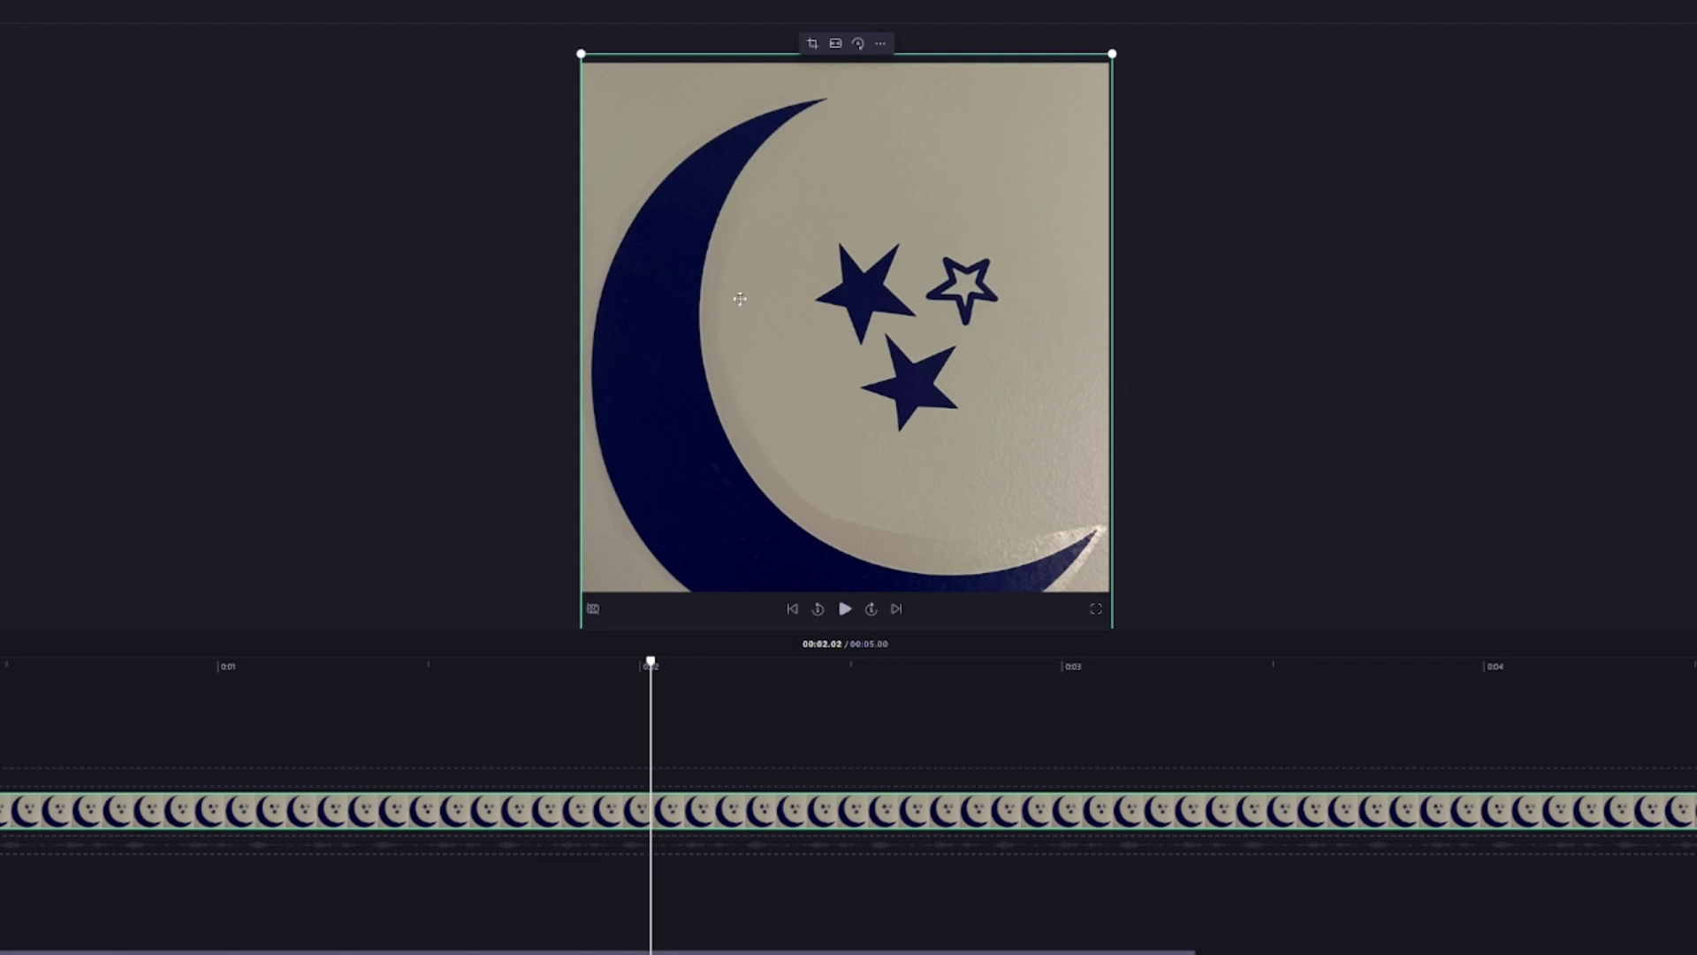
left_click(338, 216)
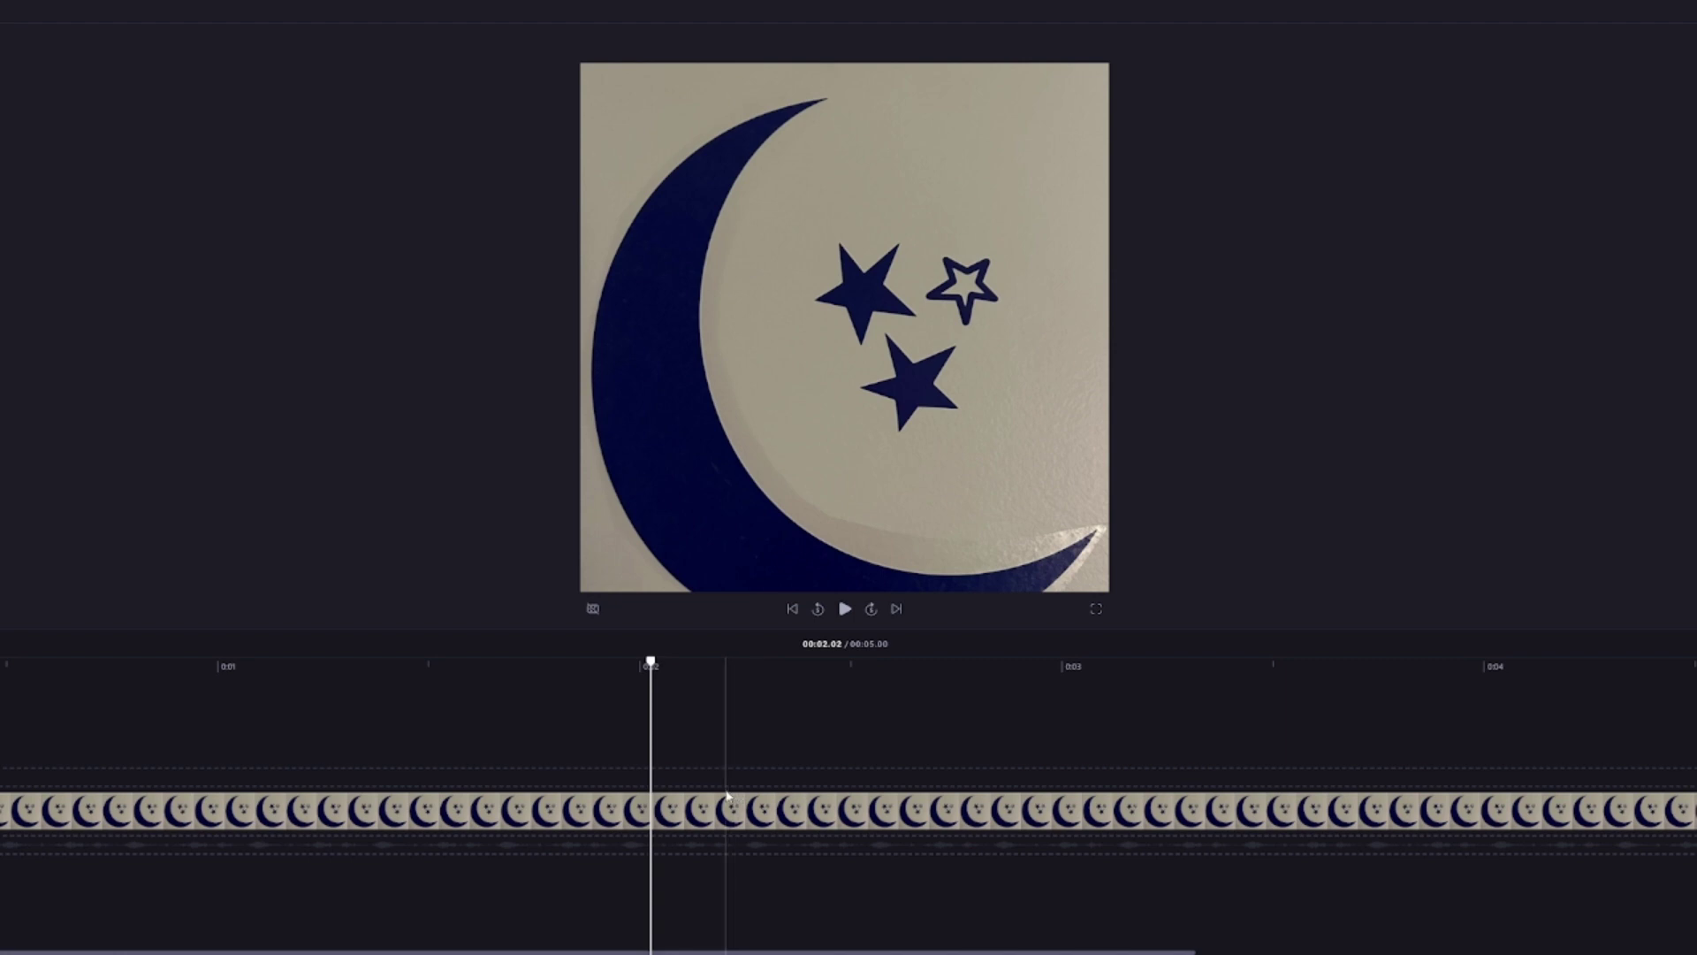
left_click(404, 780)
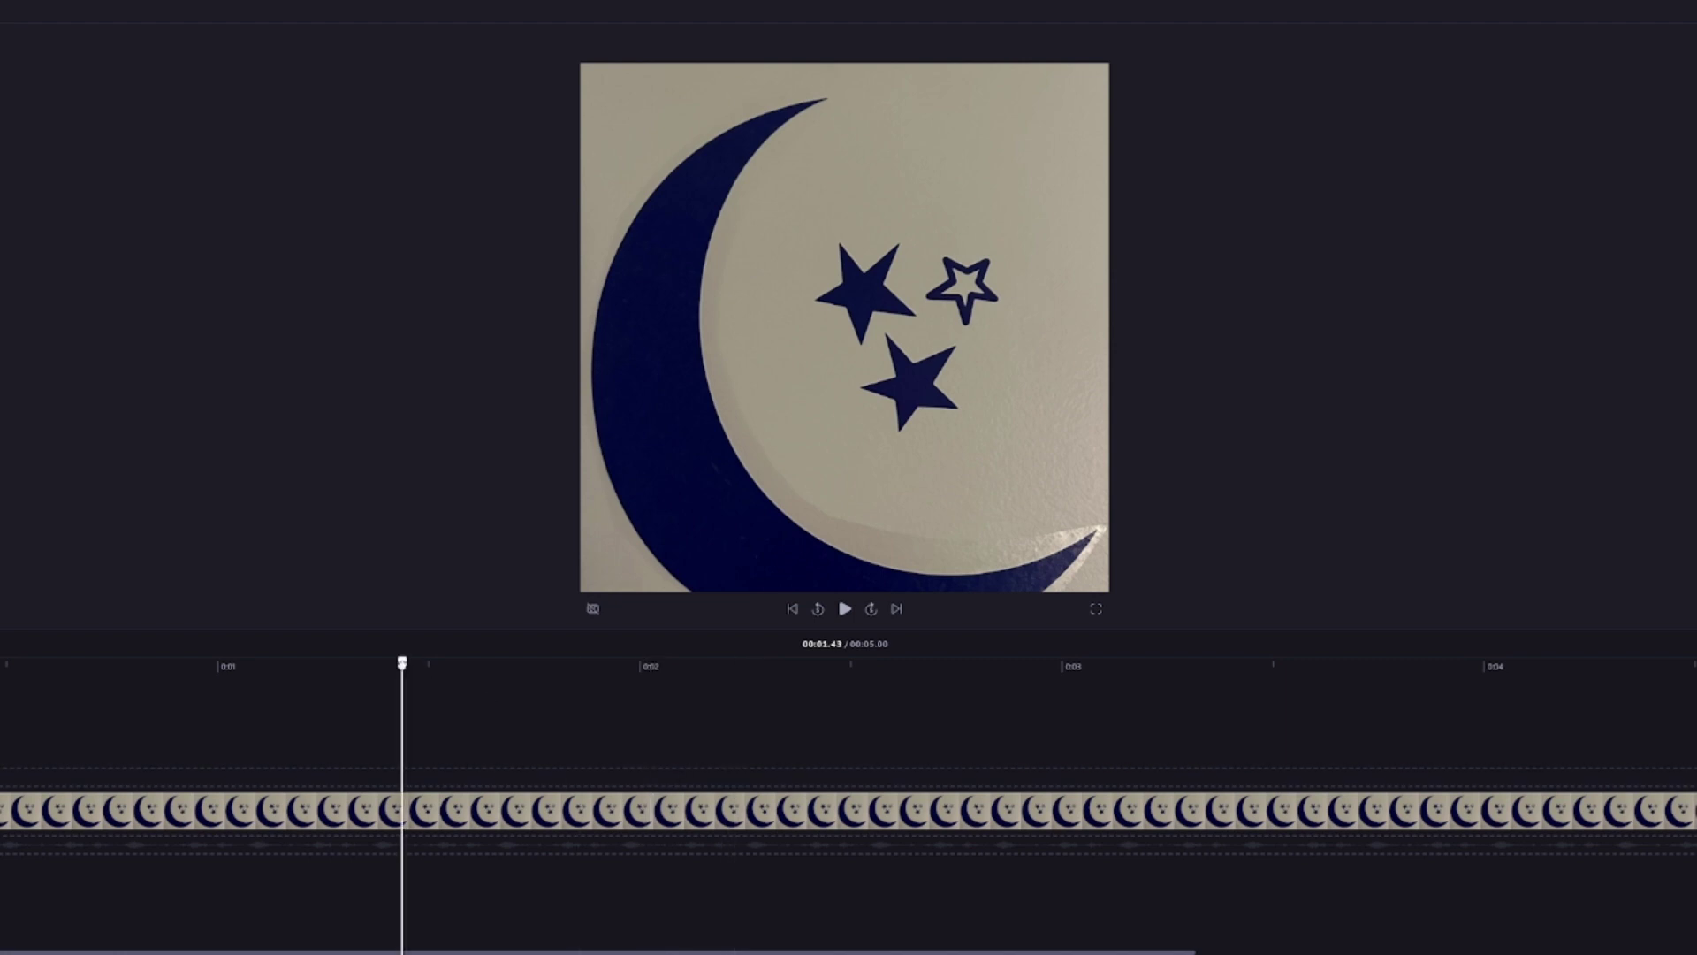
left_click(636, 769)
left_click(913, 757)
left_click(1161, 756)
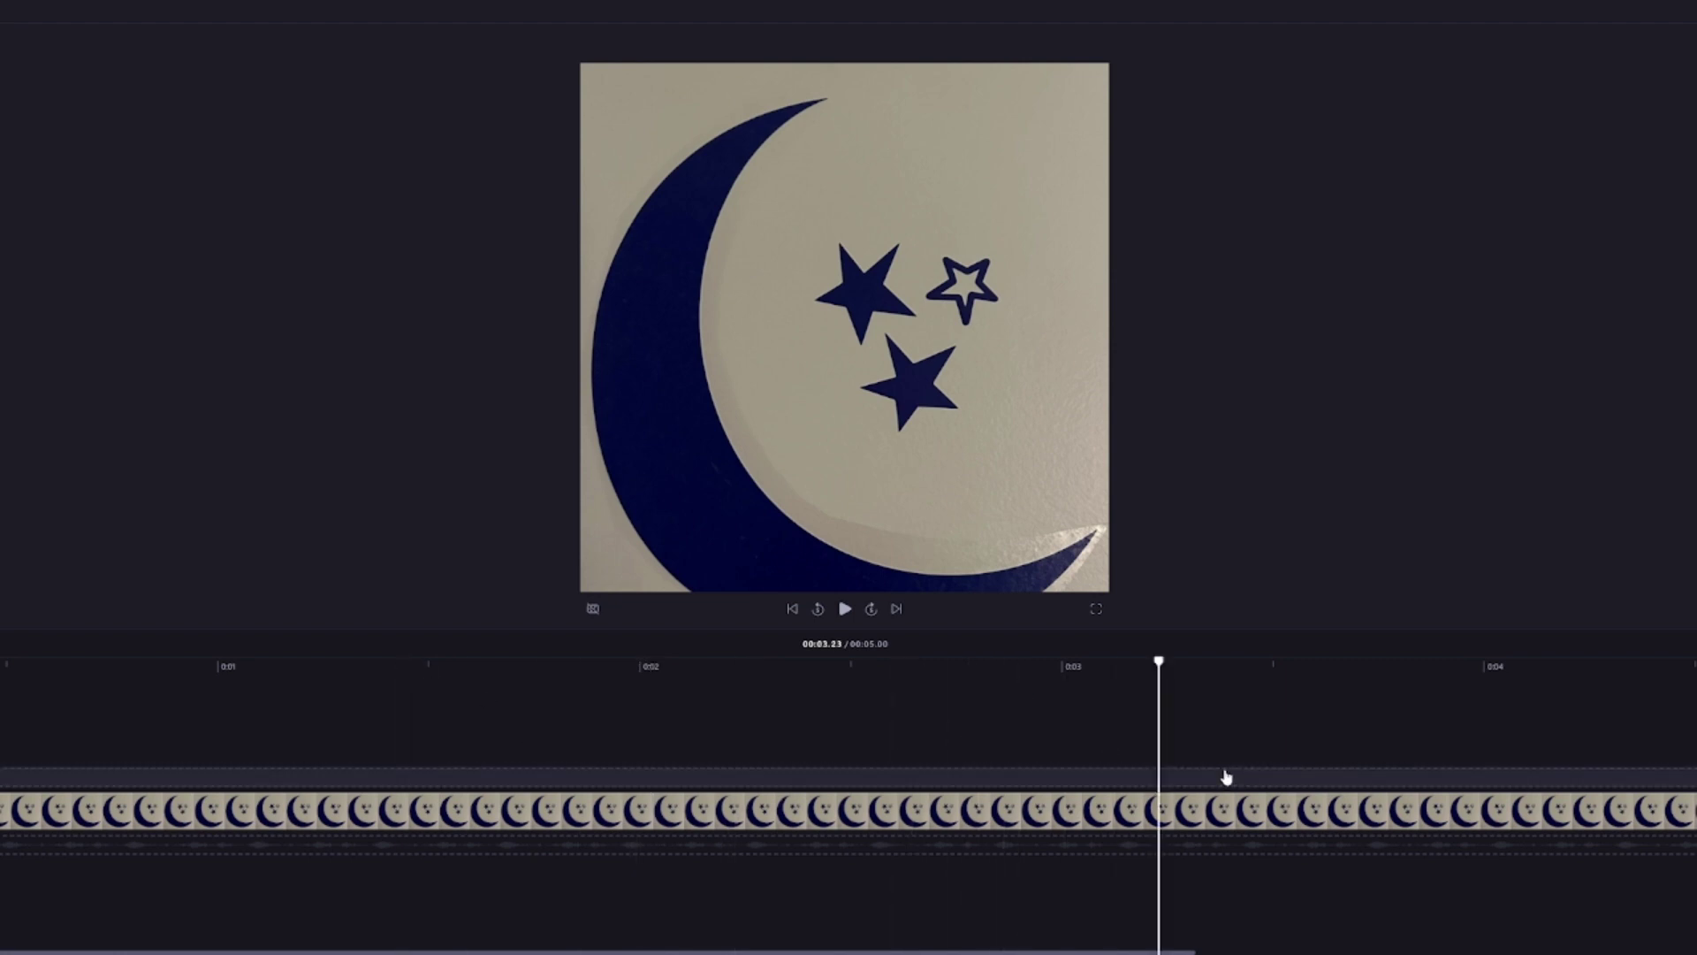
left_click(1222, 777)
Reselect the moon clip and bring up its adjustment and filter options
left_click(609, 795)
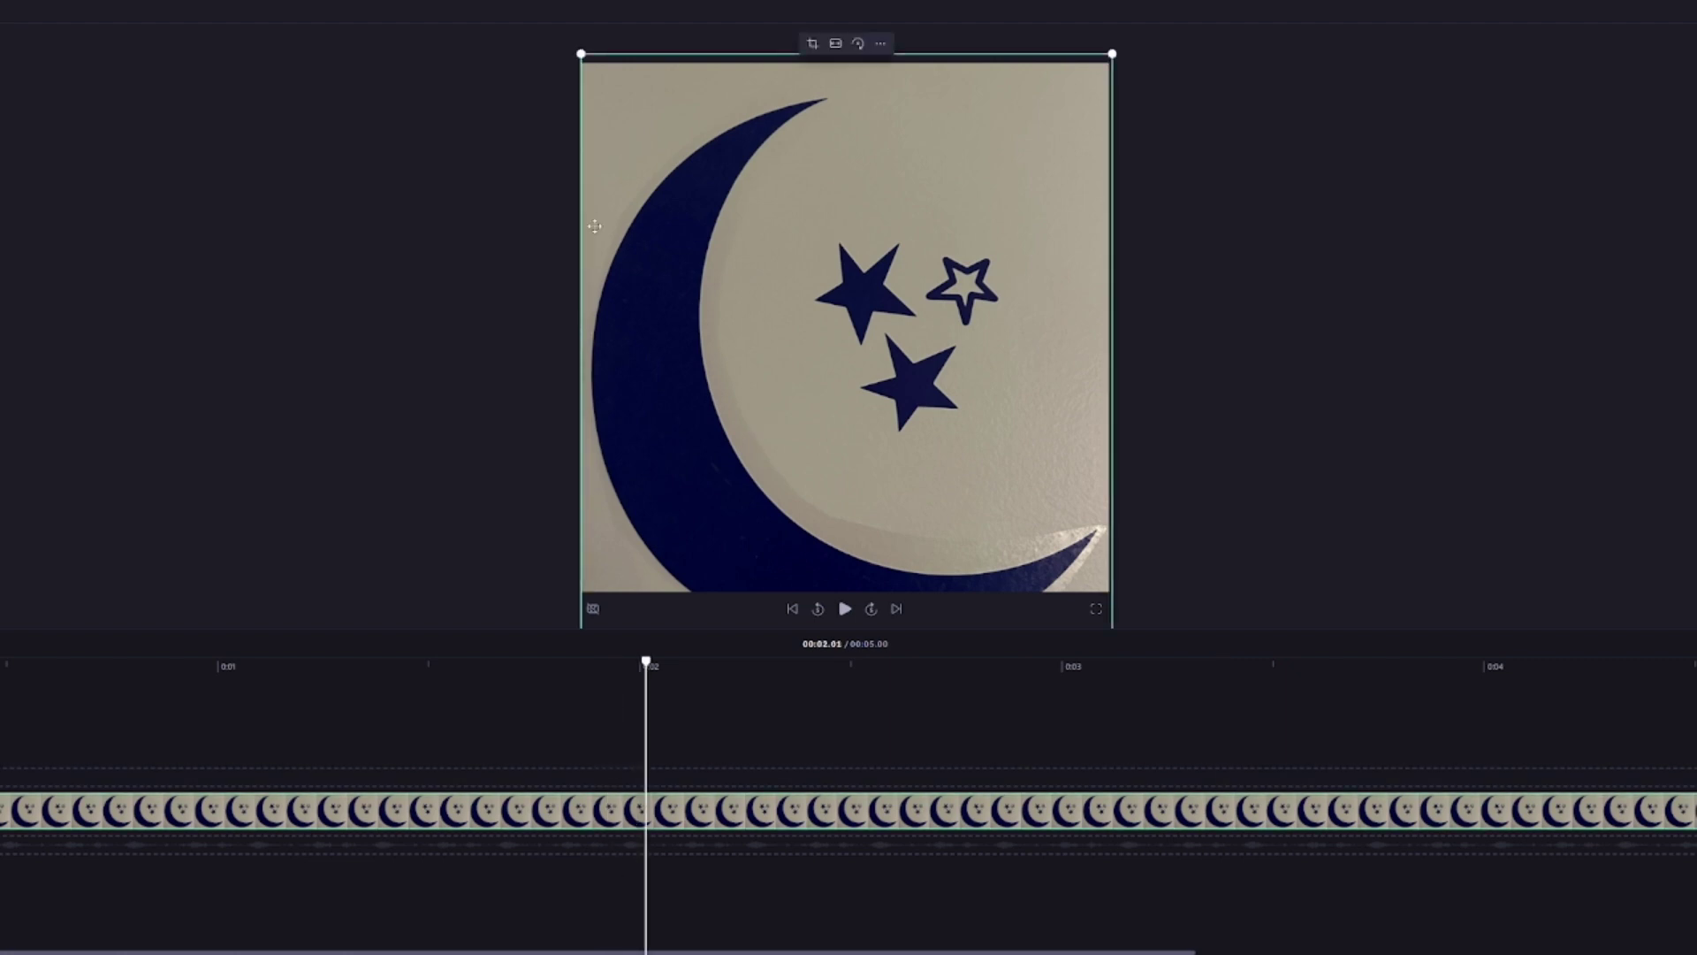
left_click(180, 397)
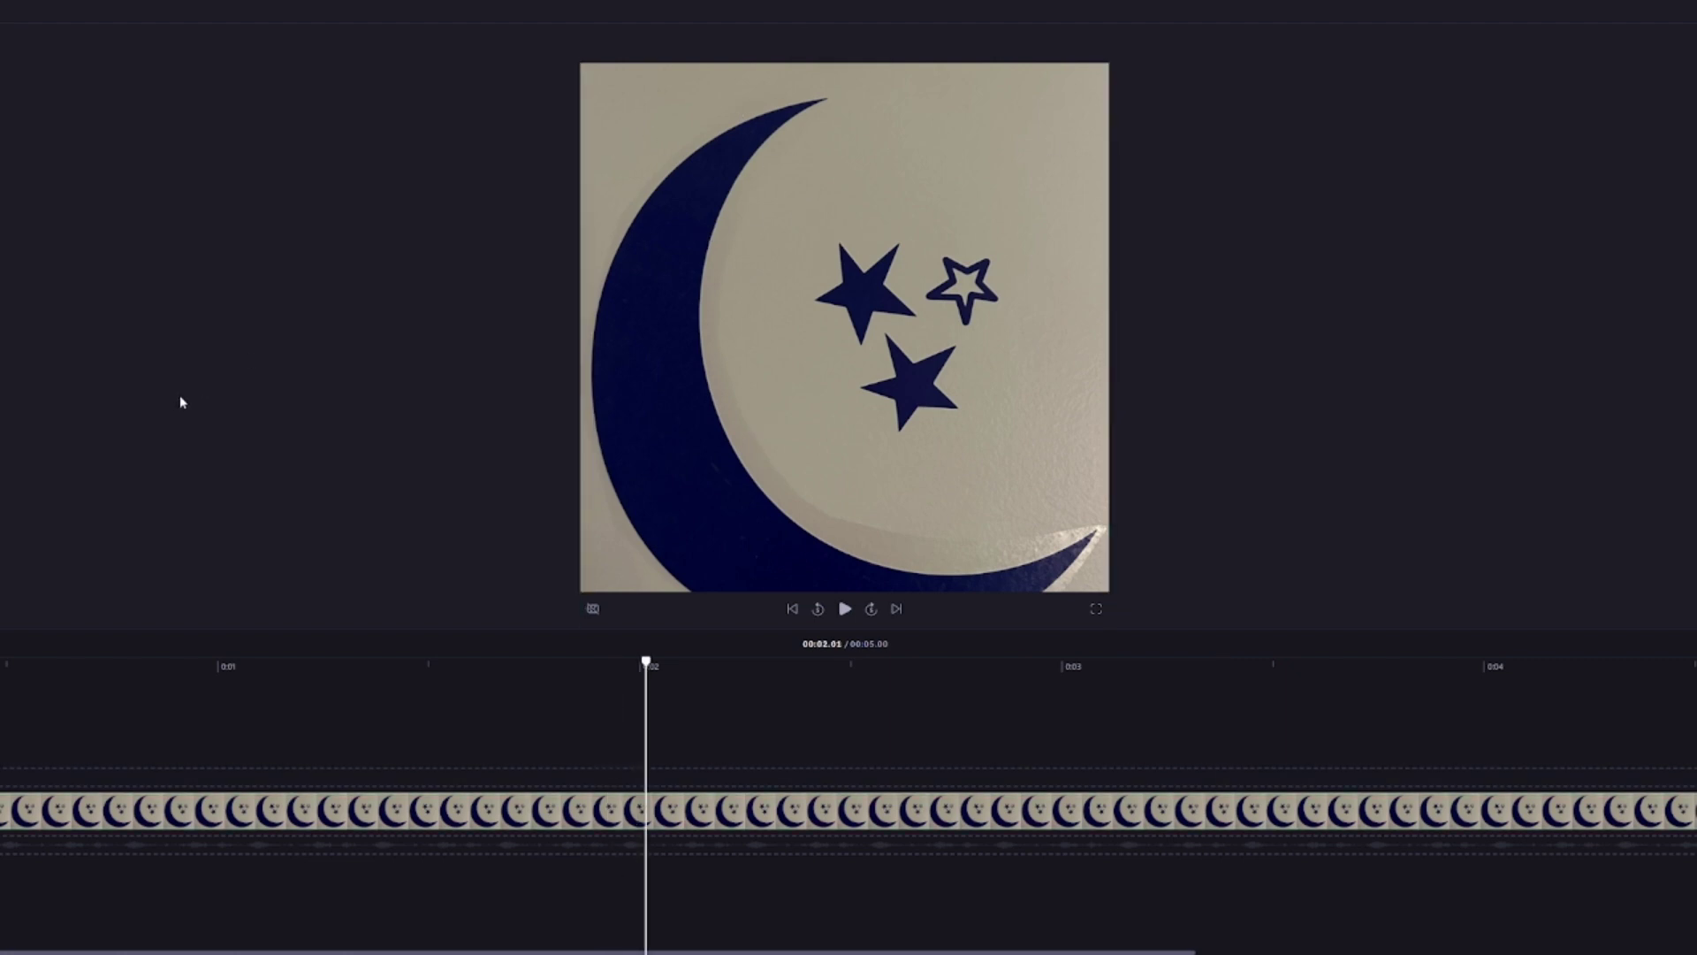
left_click(505, 805)
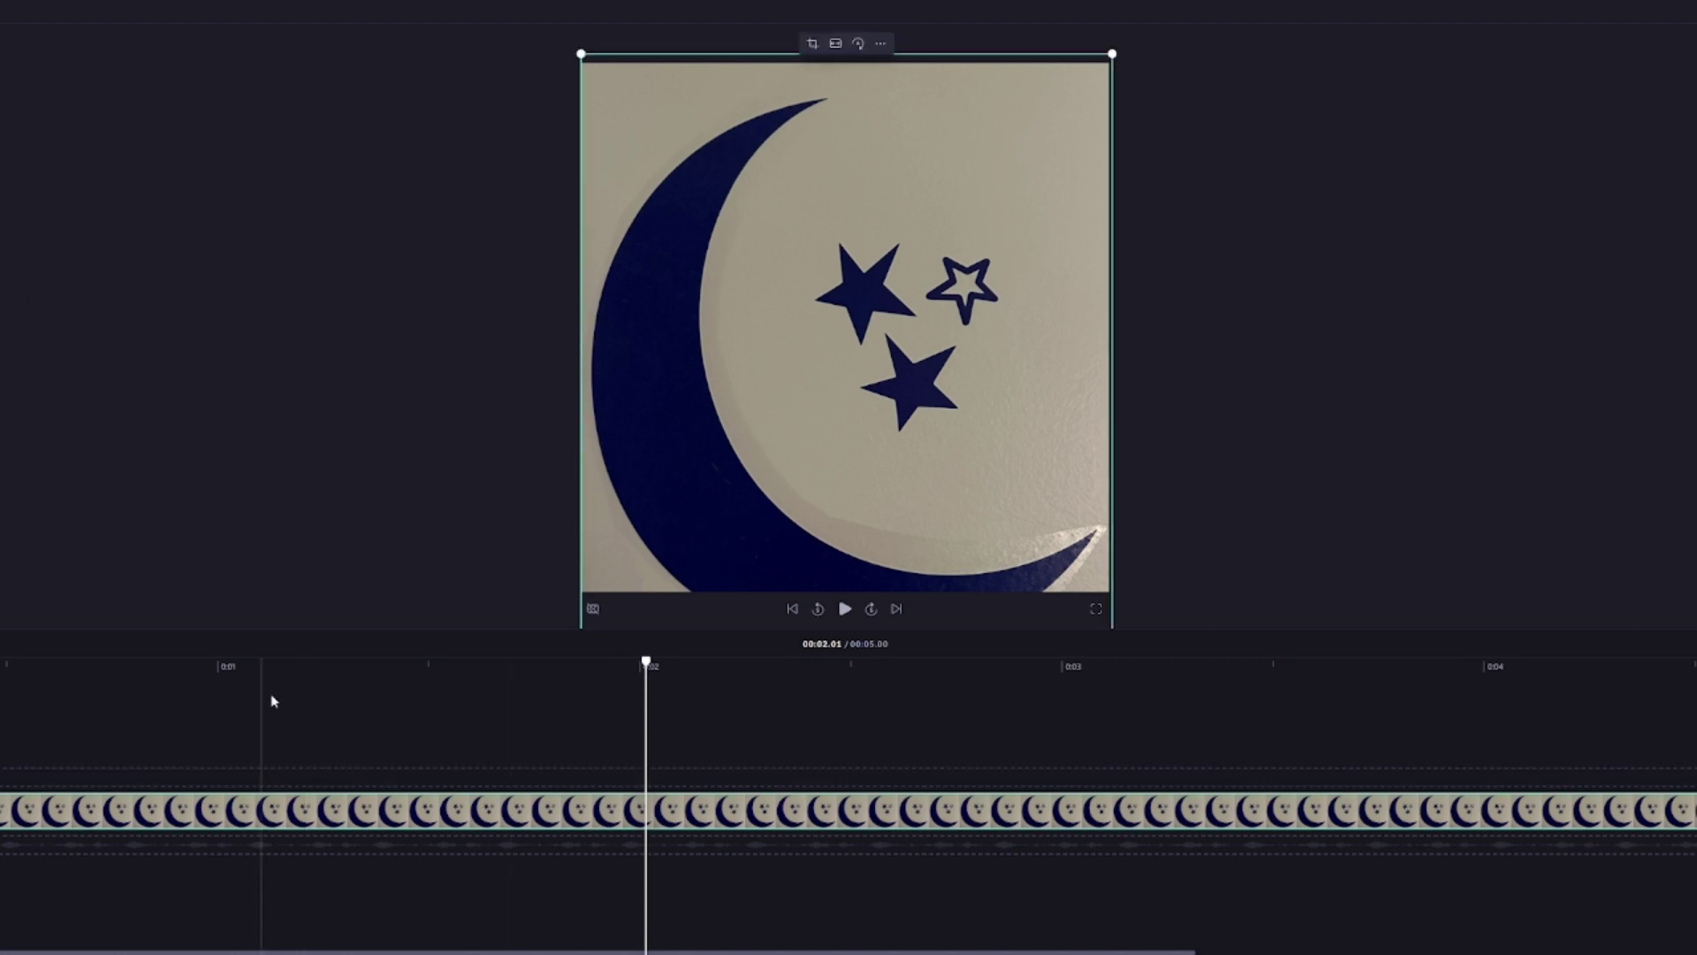
left_click(1673, 502)
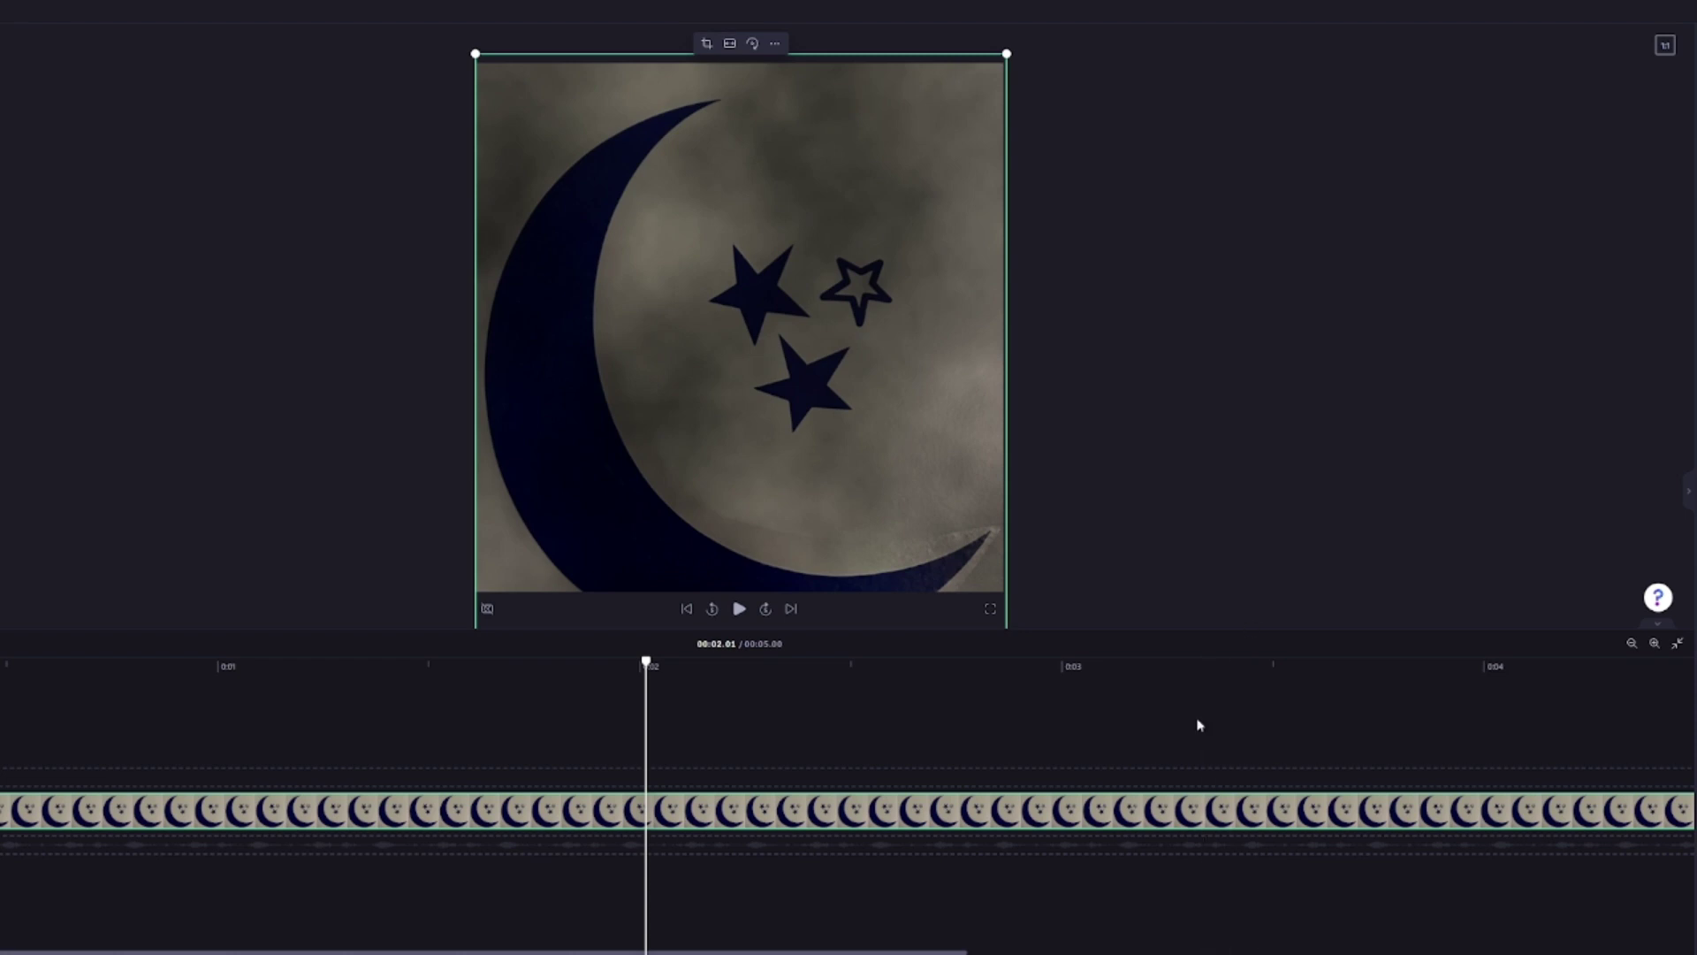
left_click(1104, 737)
left_click(888, 721)
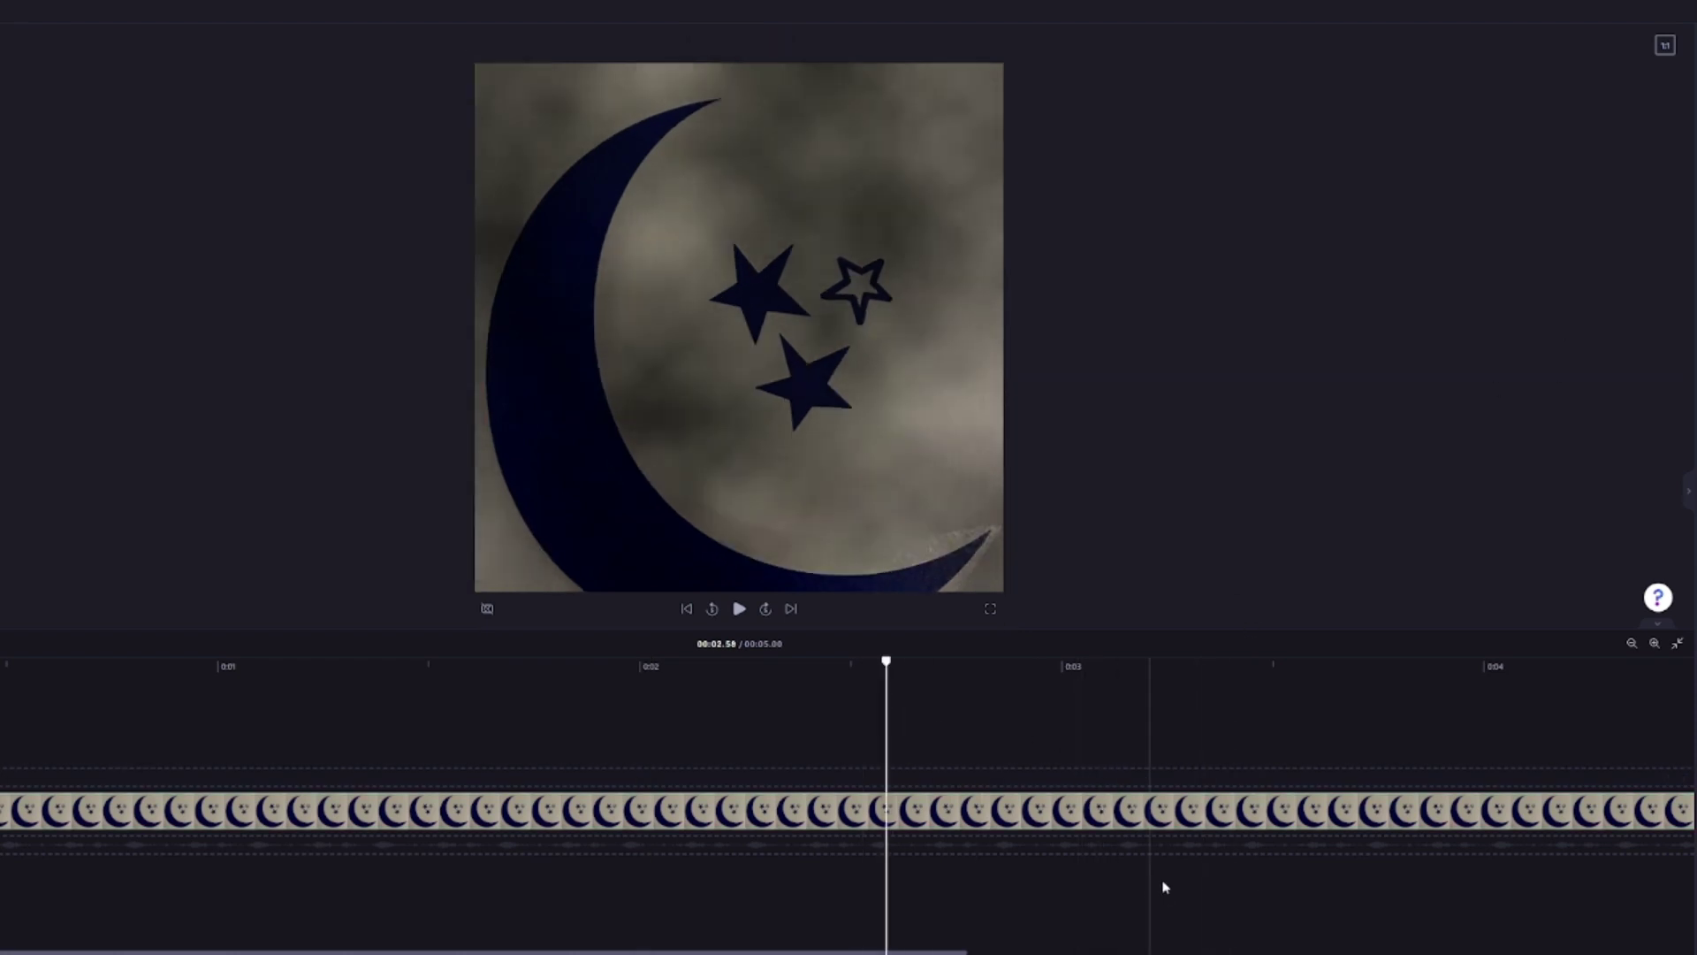
left_click(1210, 812)
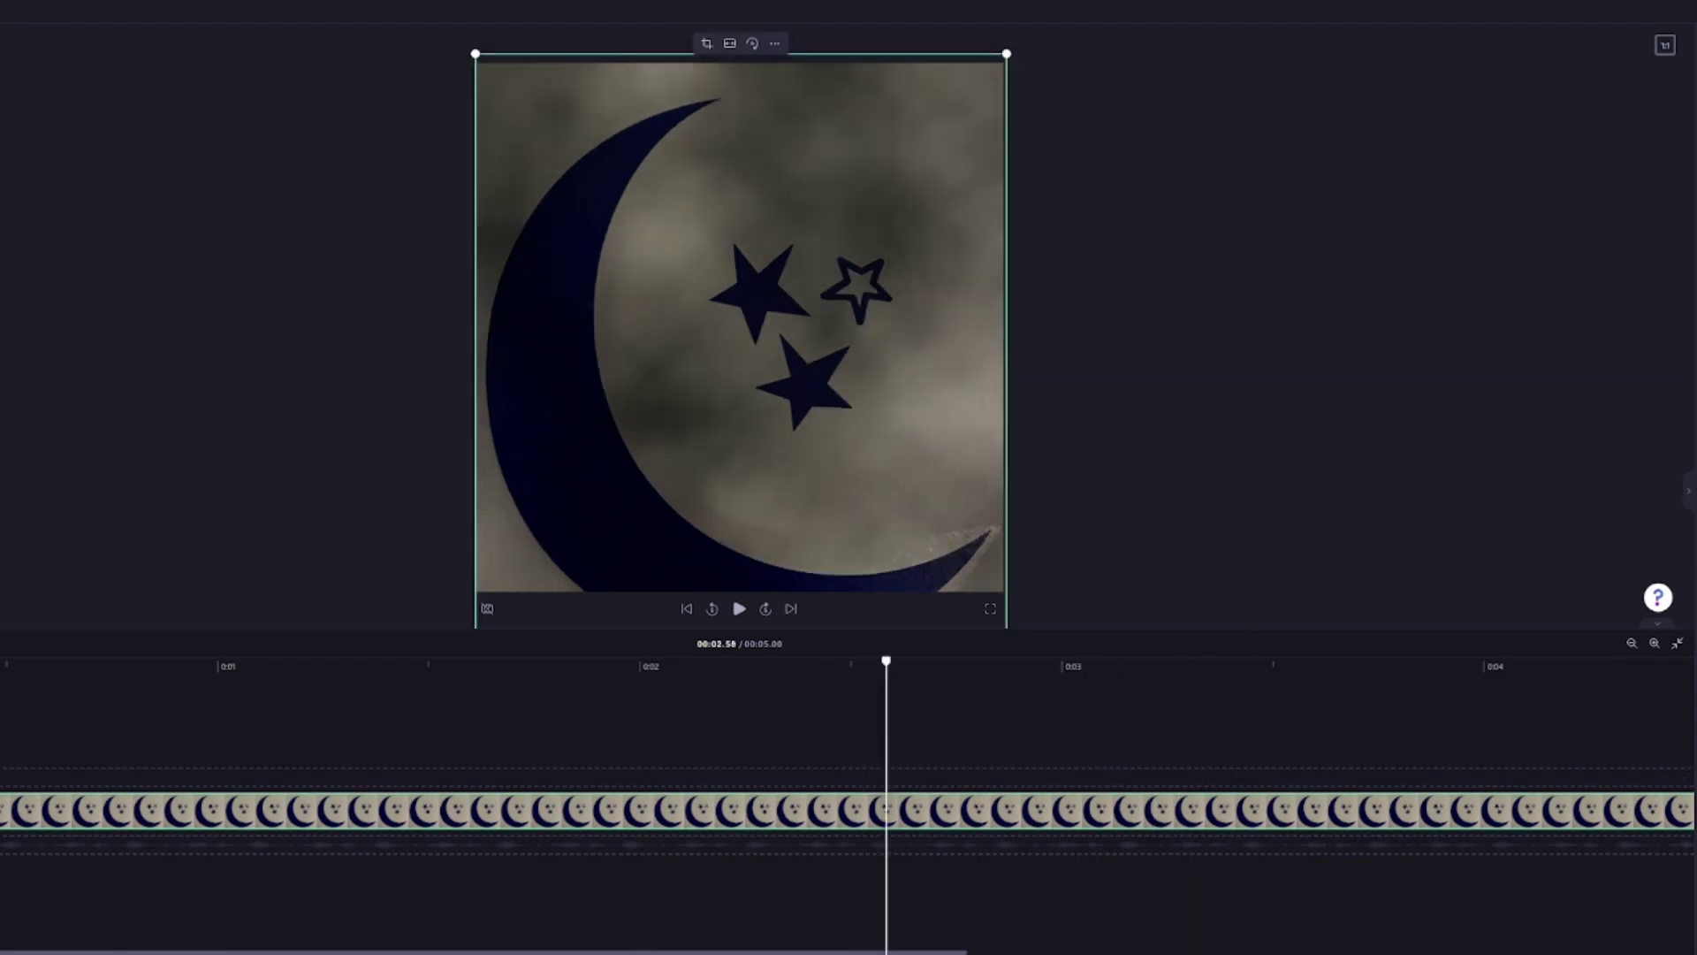
left_click(1149, 739)
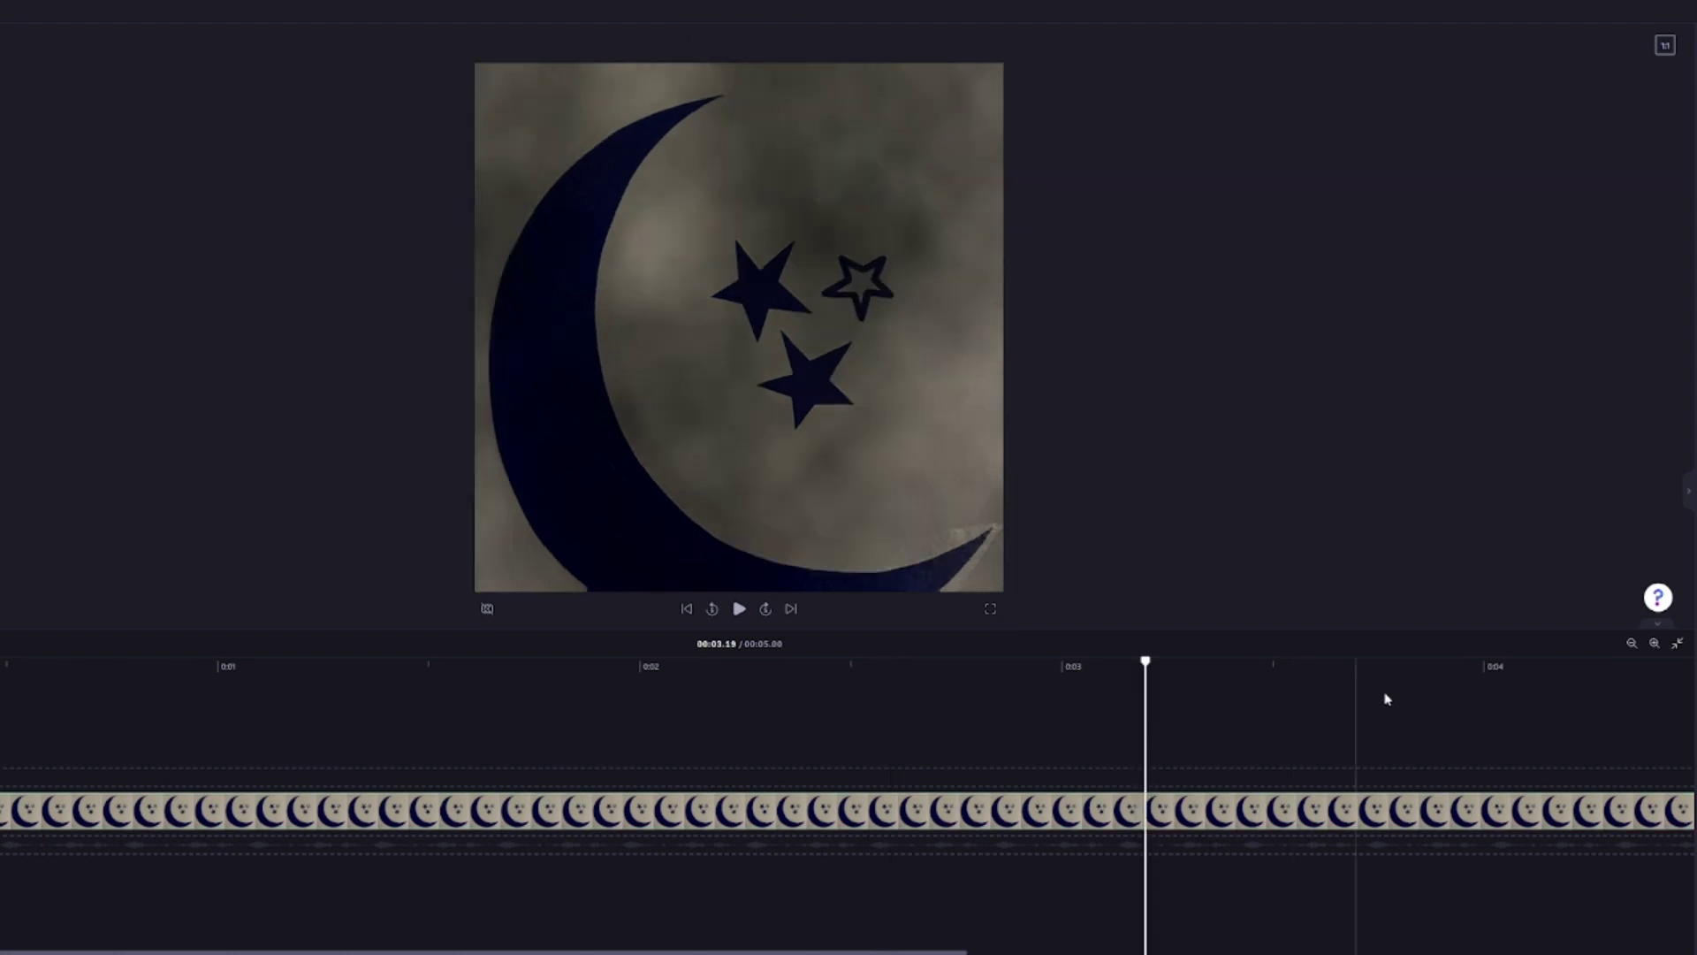
left_click(1485, 686)
left_click(769, 735)
left_click(625, 737)
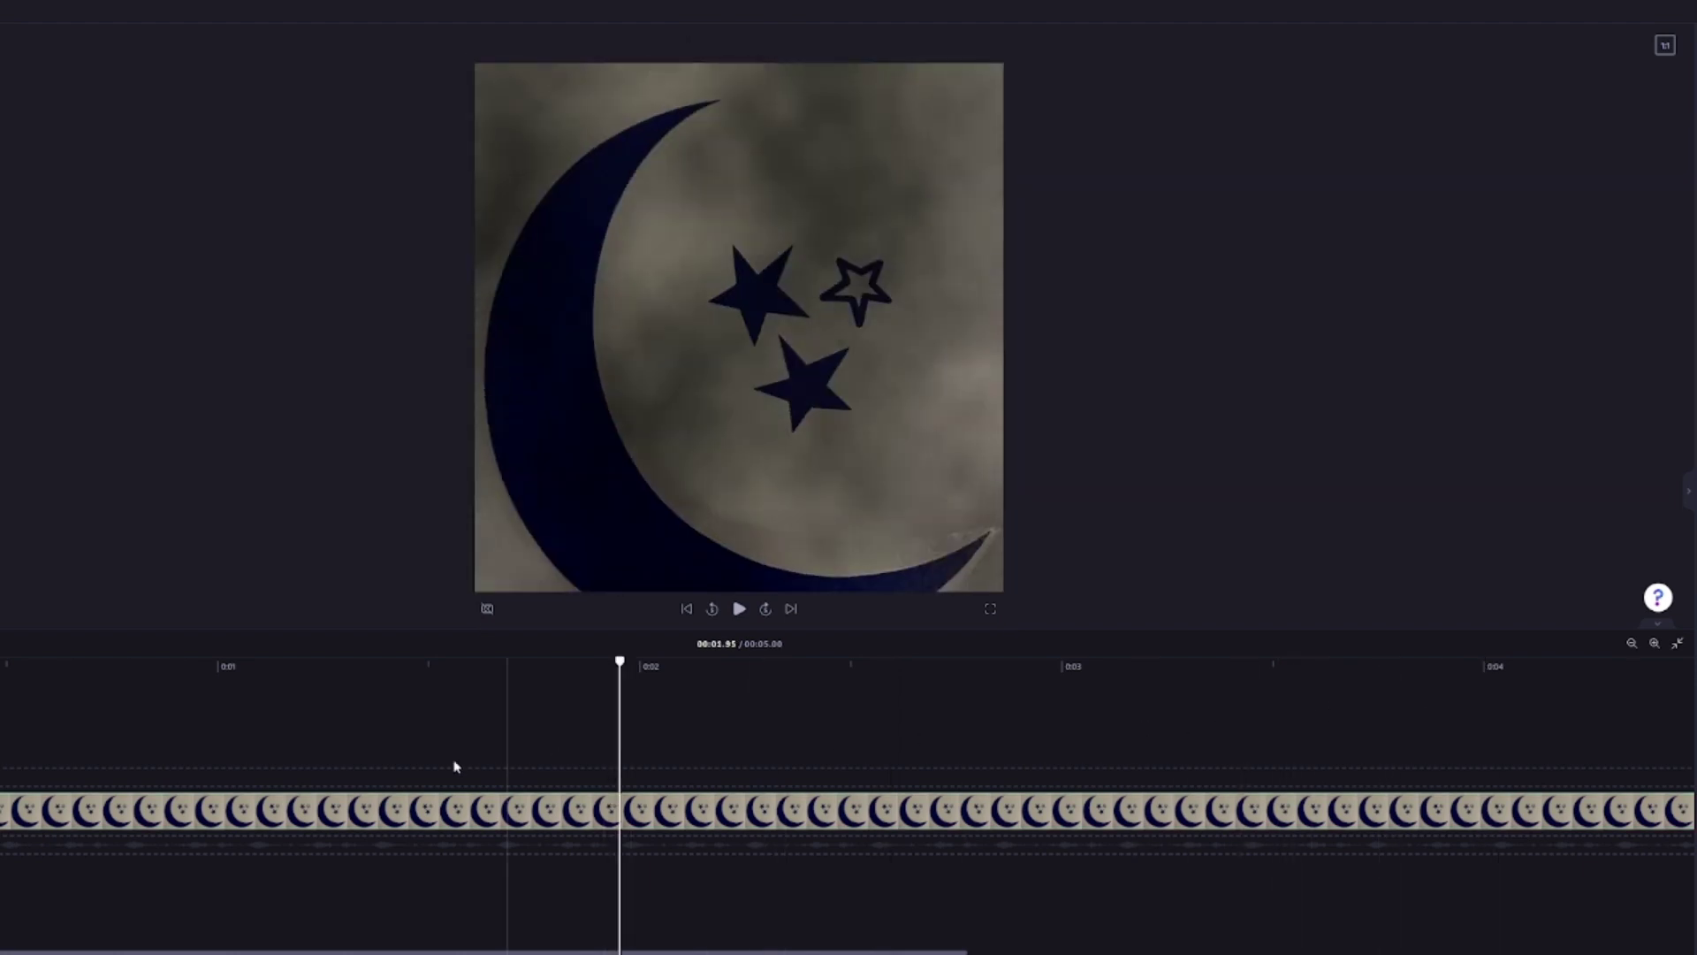
left_click(312, 730)
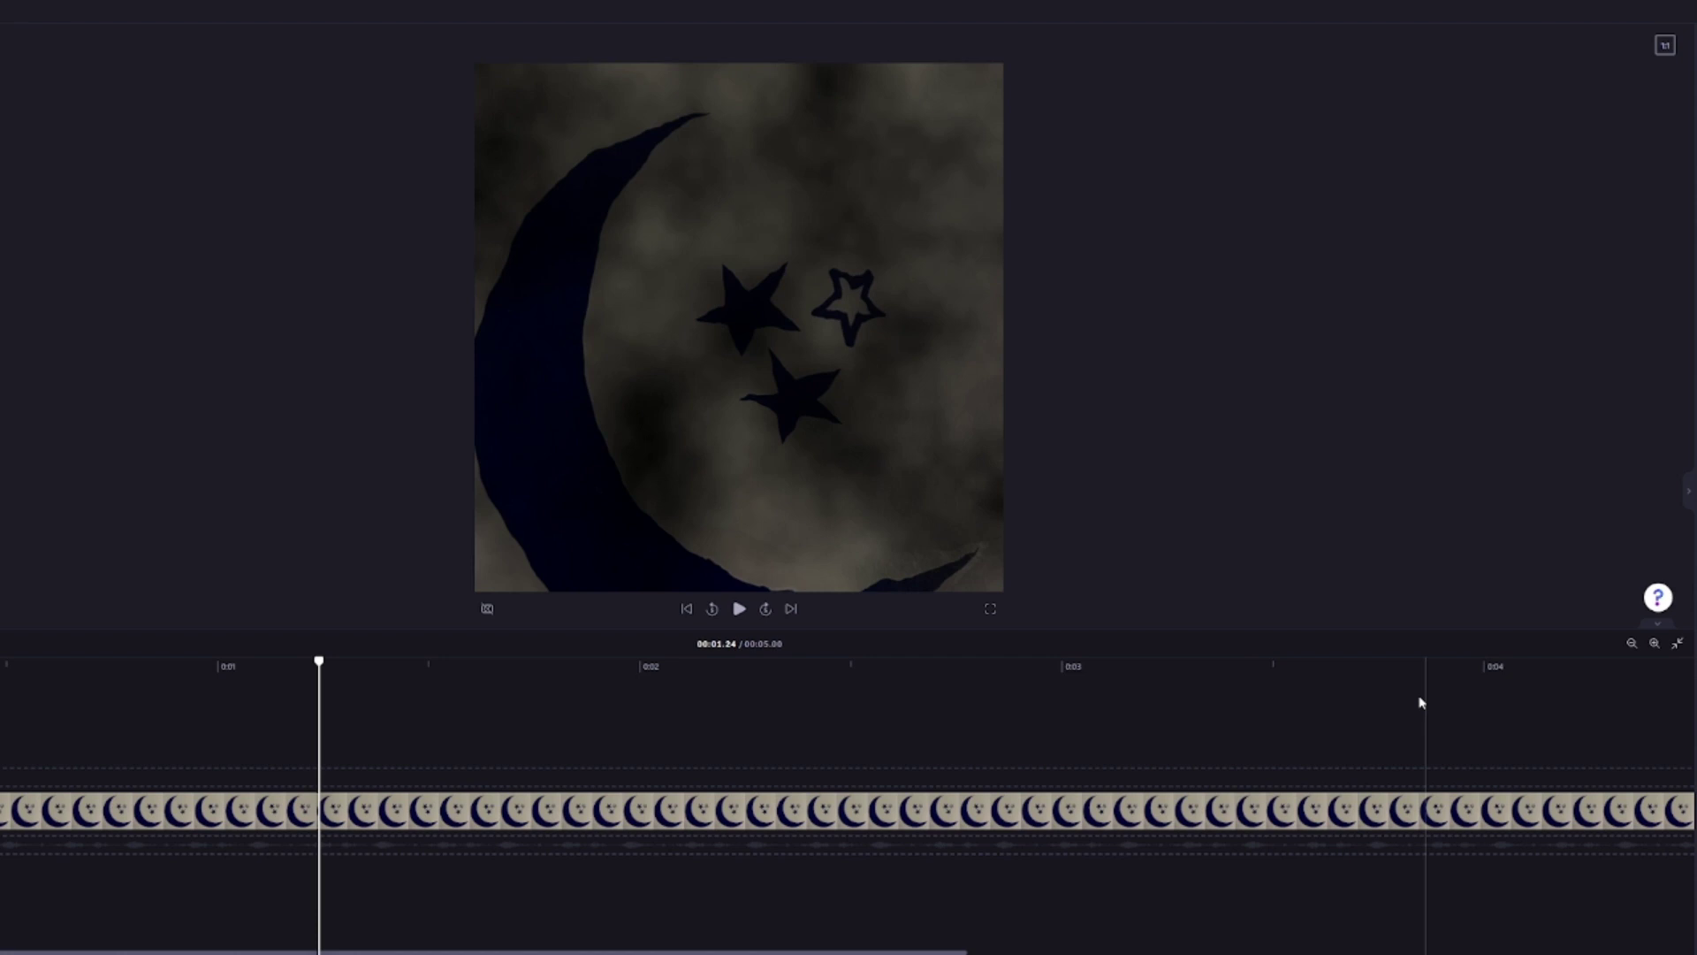
left_click(1364, 819)
left_click(1363, 722)
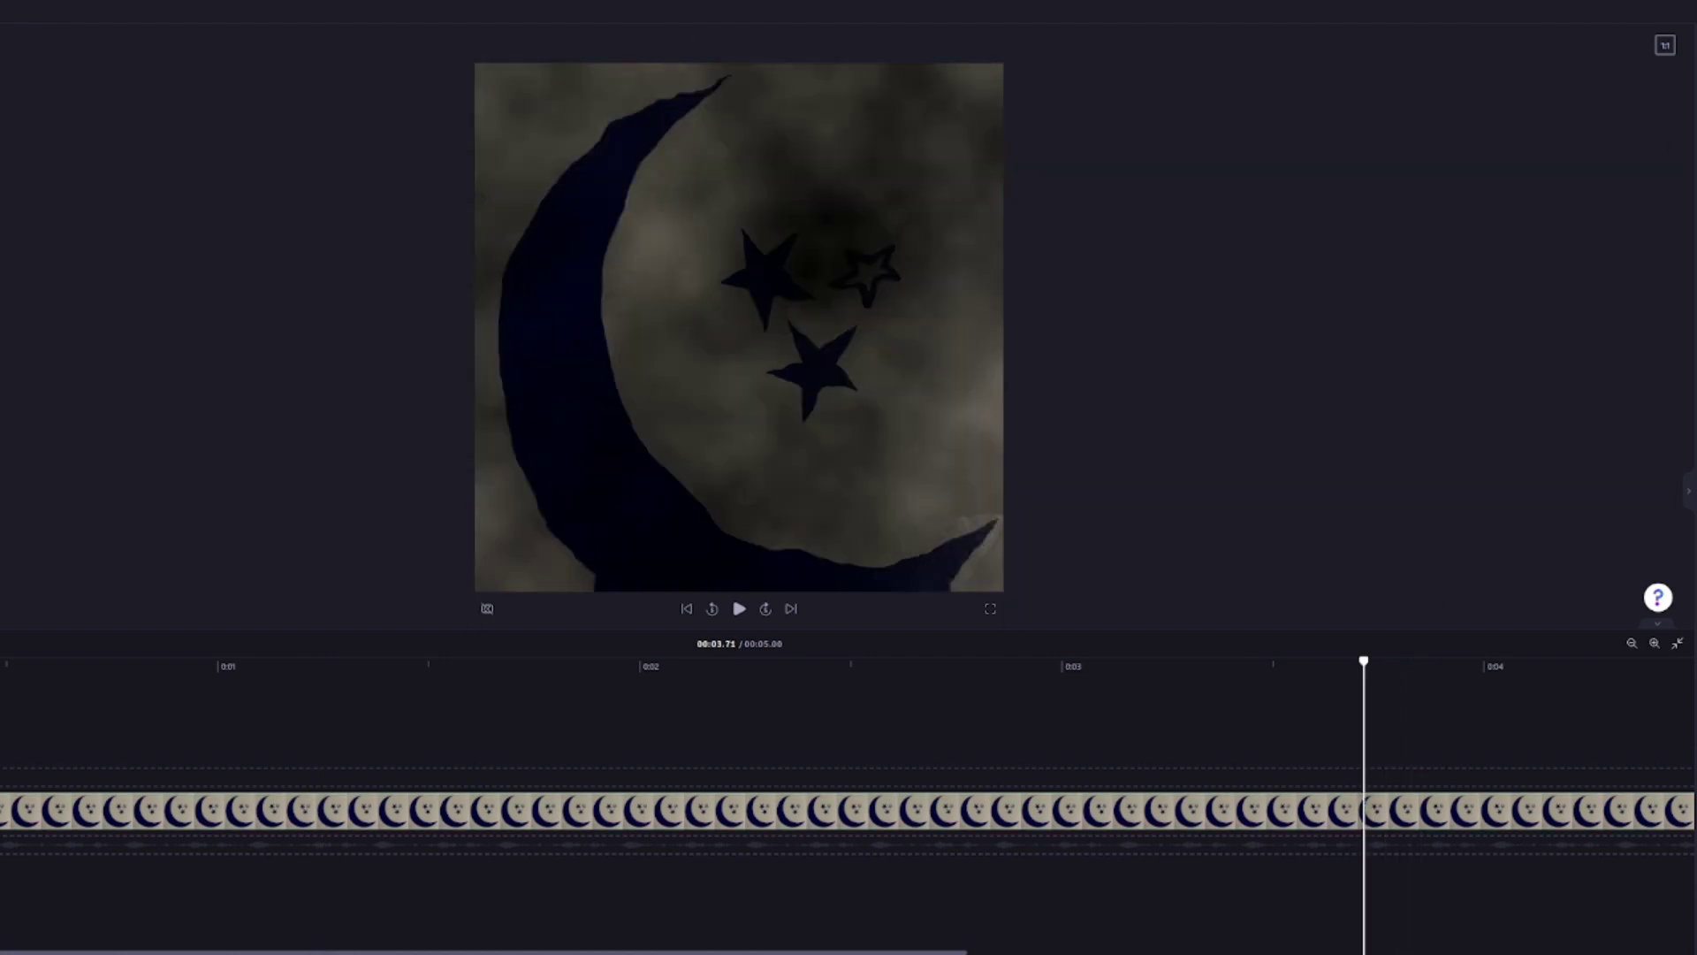
left_click(1376, 810)
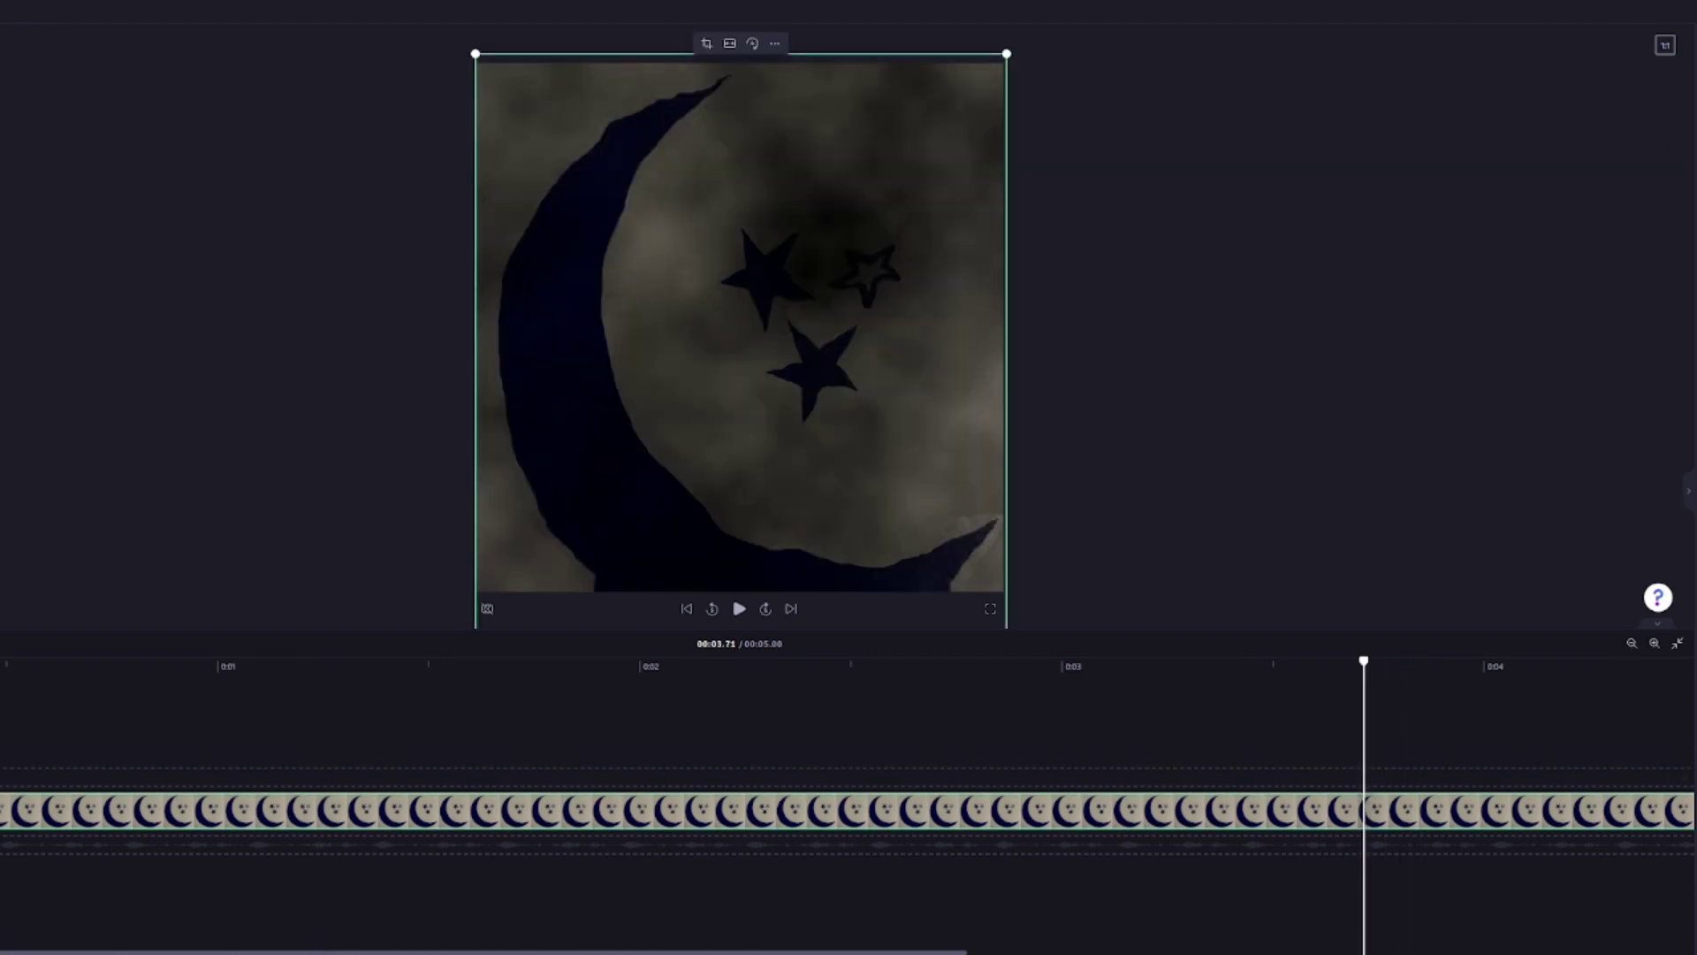
left_click(1525, 701)
left_click(1428, 705)
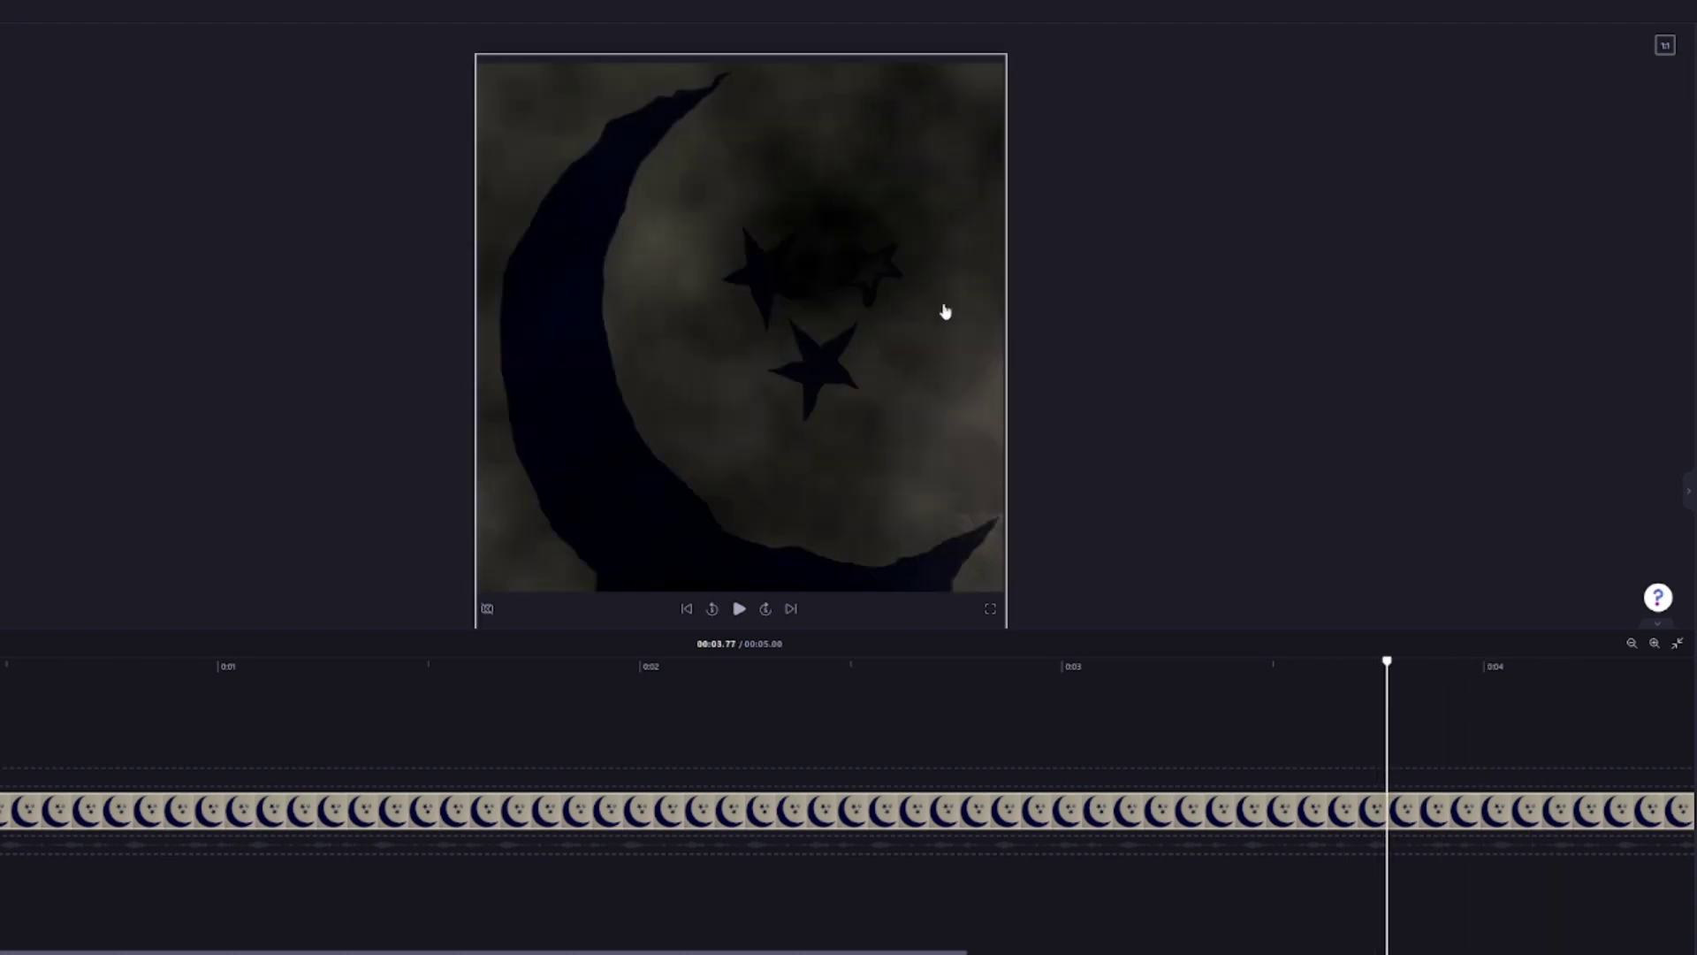
left_click(1341, 825)
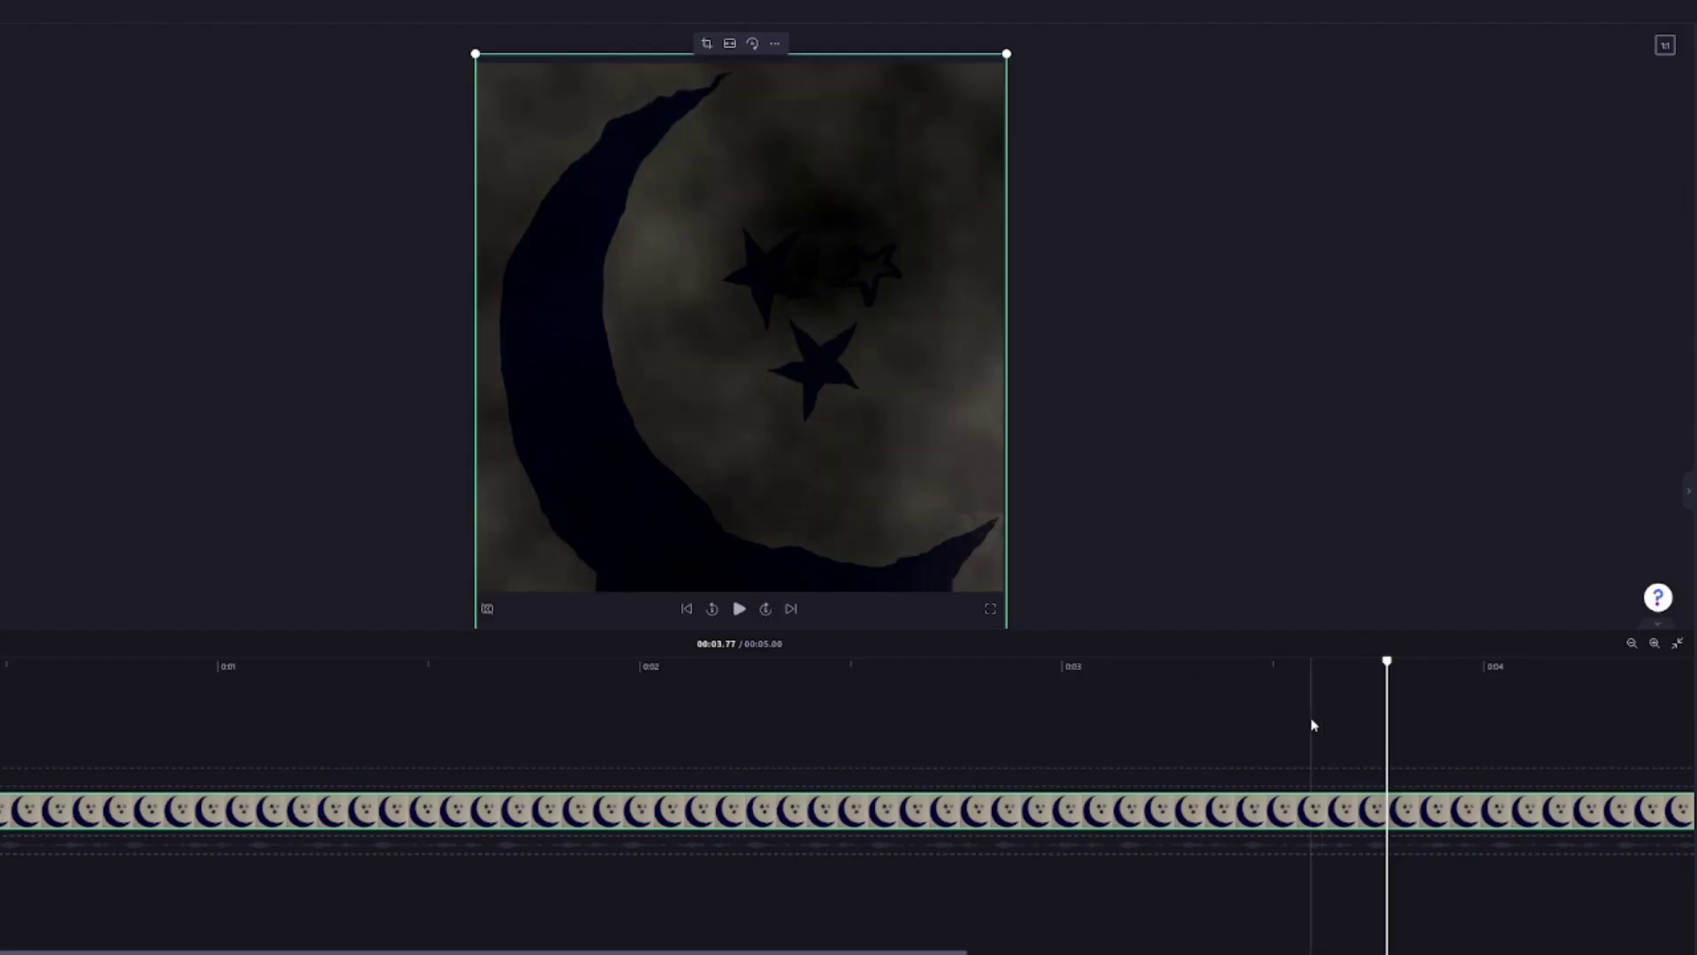
mouse_move(1074, 734)
left_mouse_down()
mouse_move(1004, 739)
mouse_move(1349, 737)
left_mouse_up()
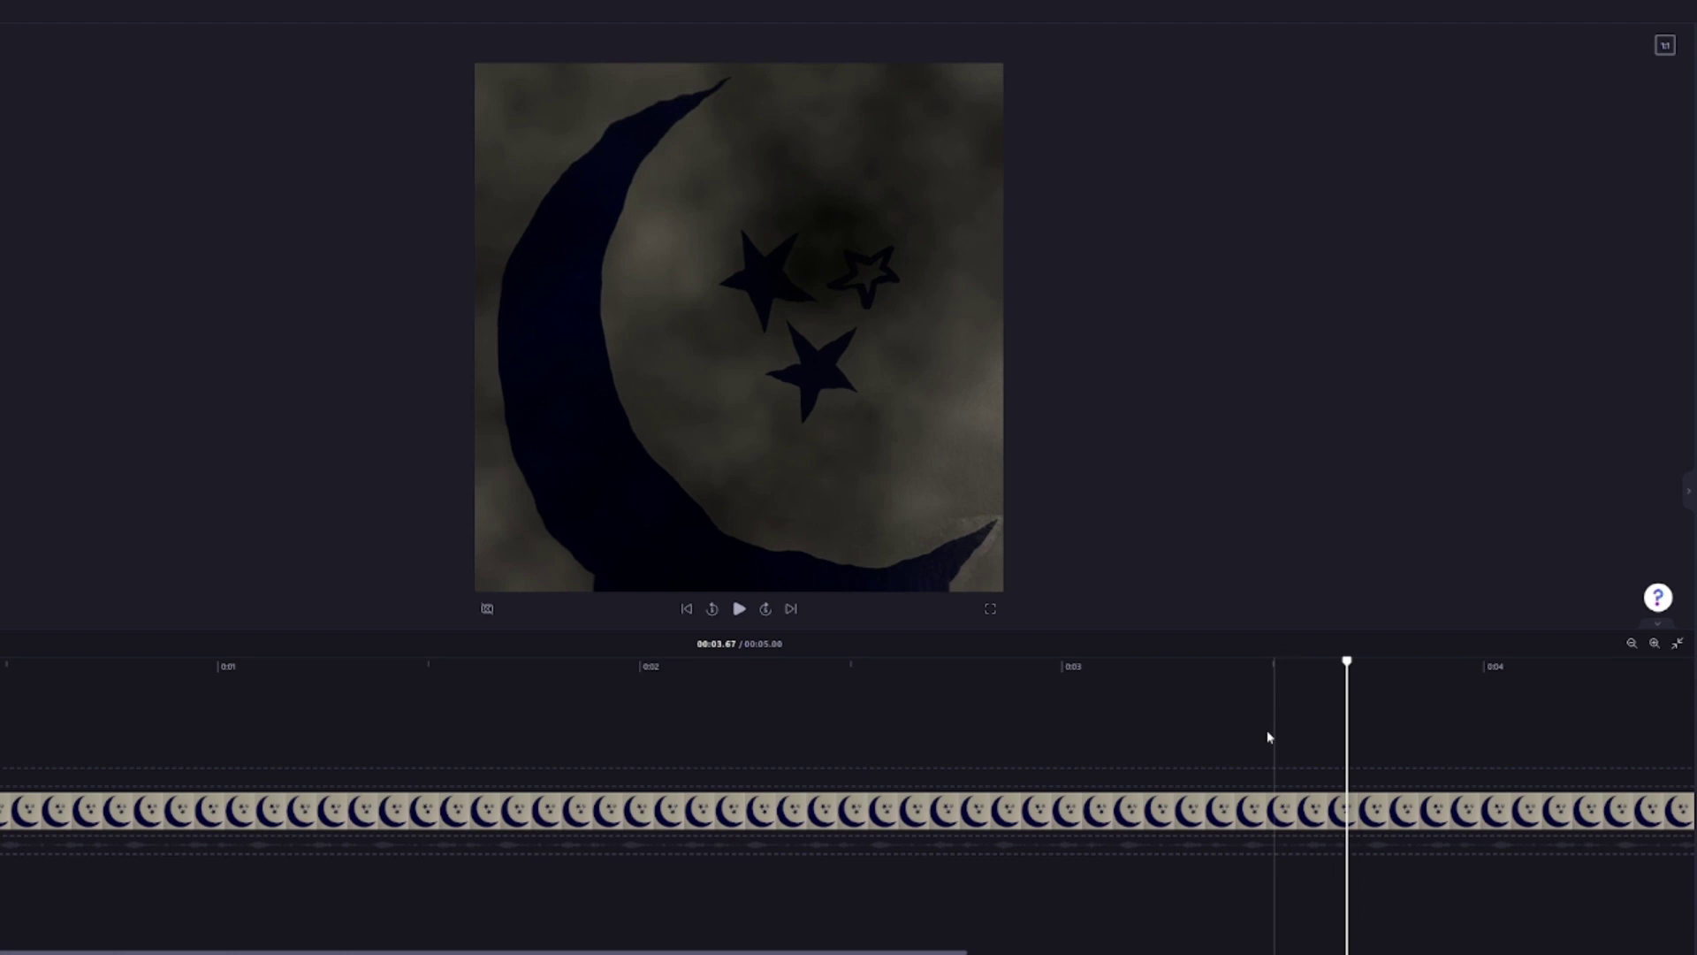
left_click_drag(1348, 737, 1298, 737)
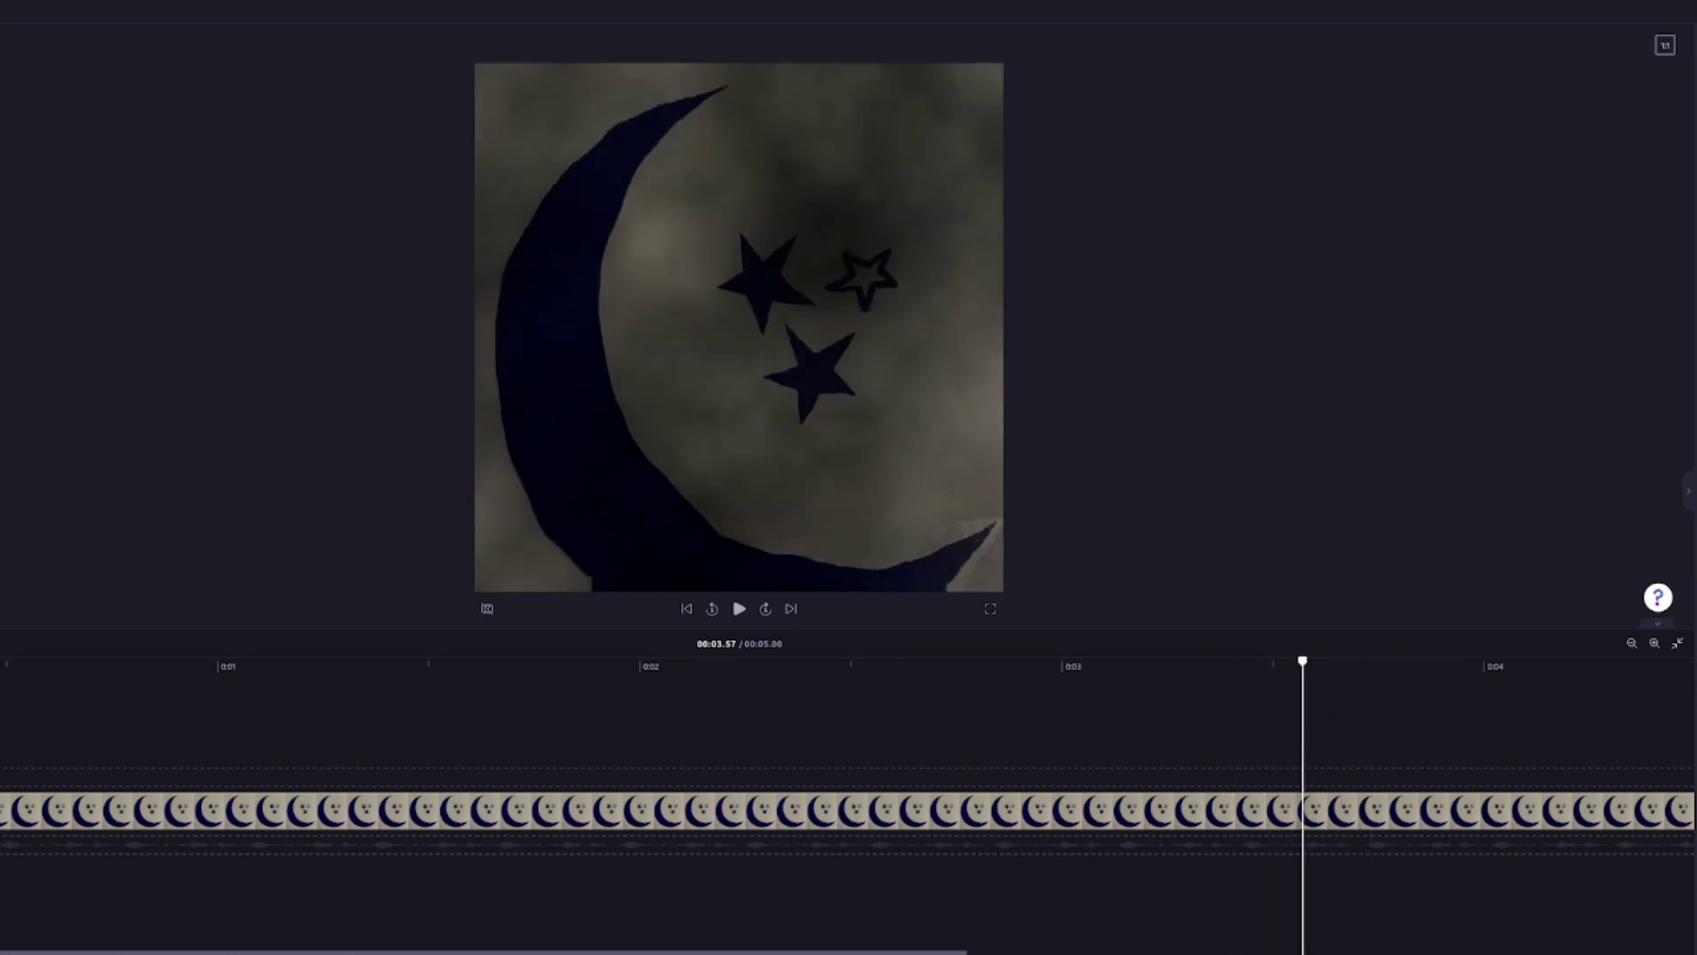
Go to the start of the video and rotate the avatar cutout upside down
left_click(367, 840)
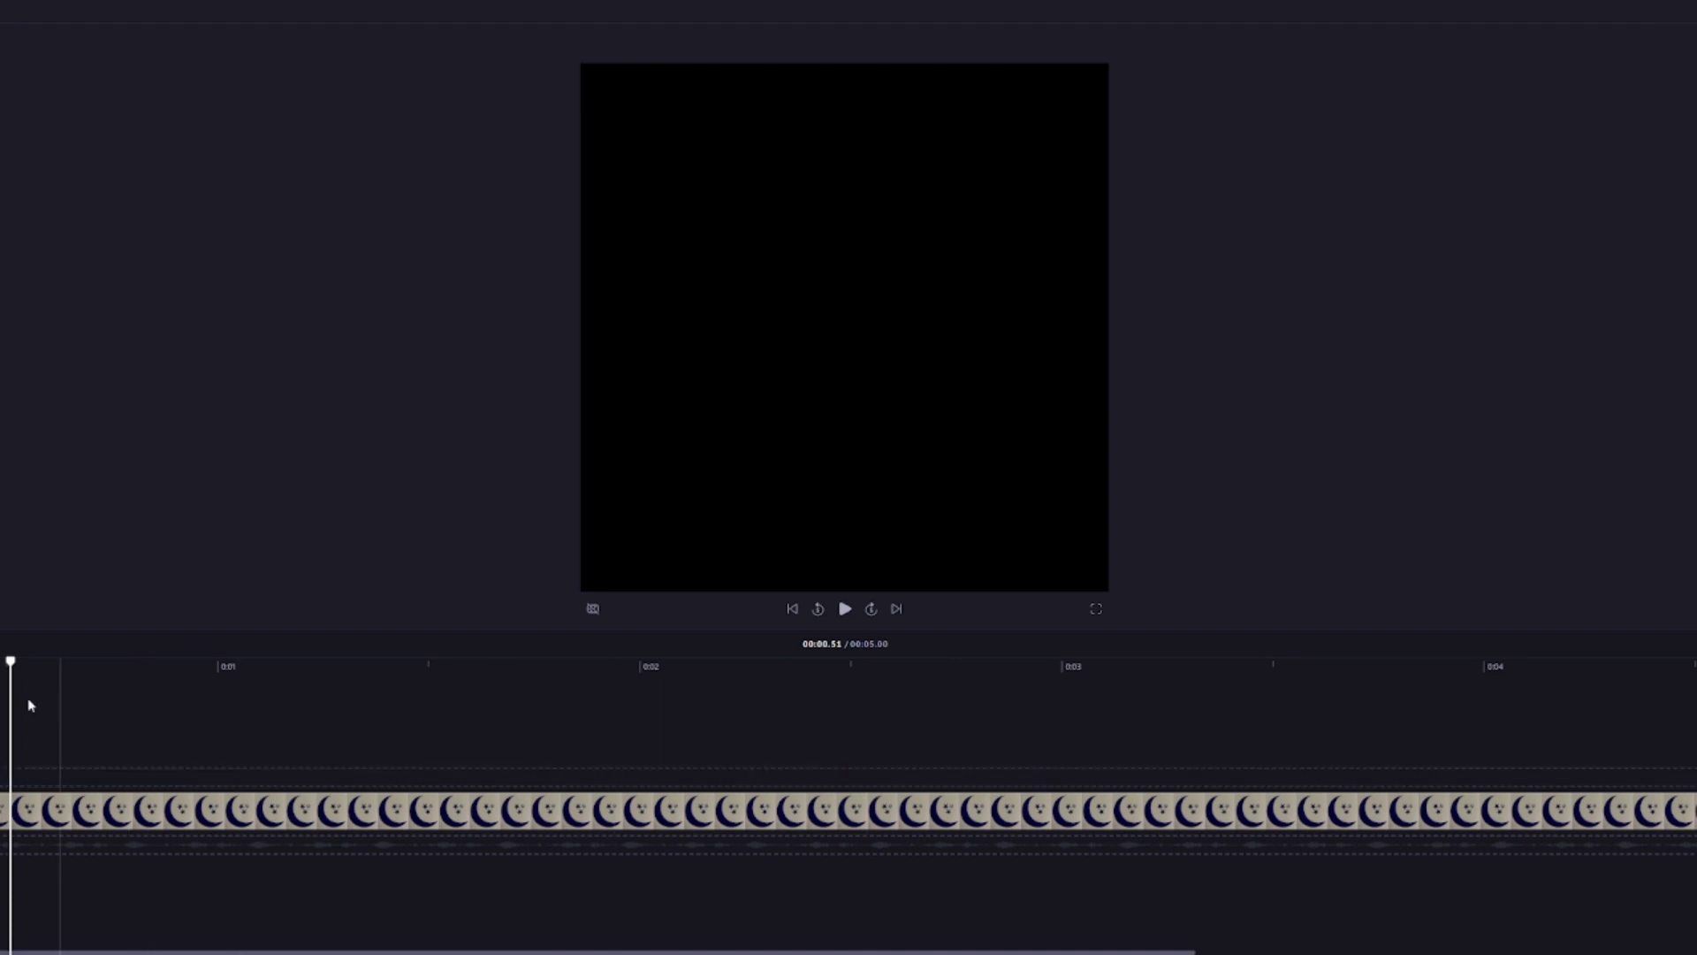
left_click(23, 703)
left_click(138, 795)
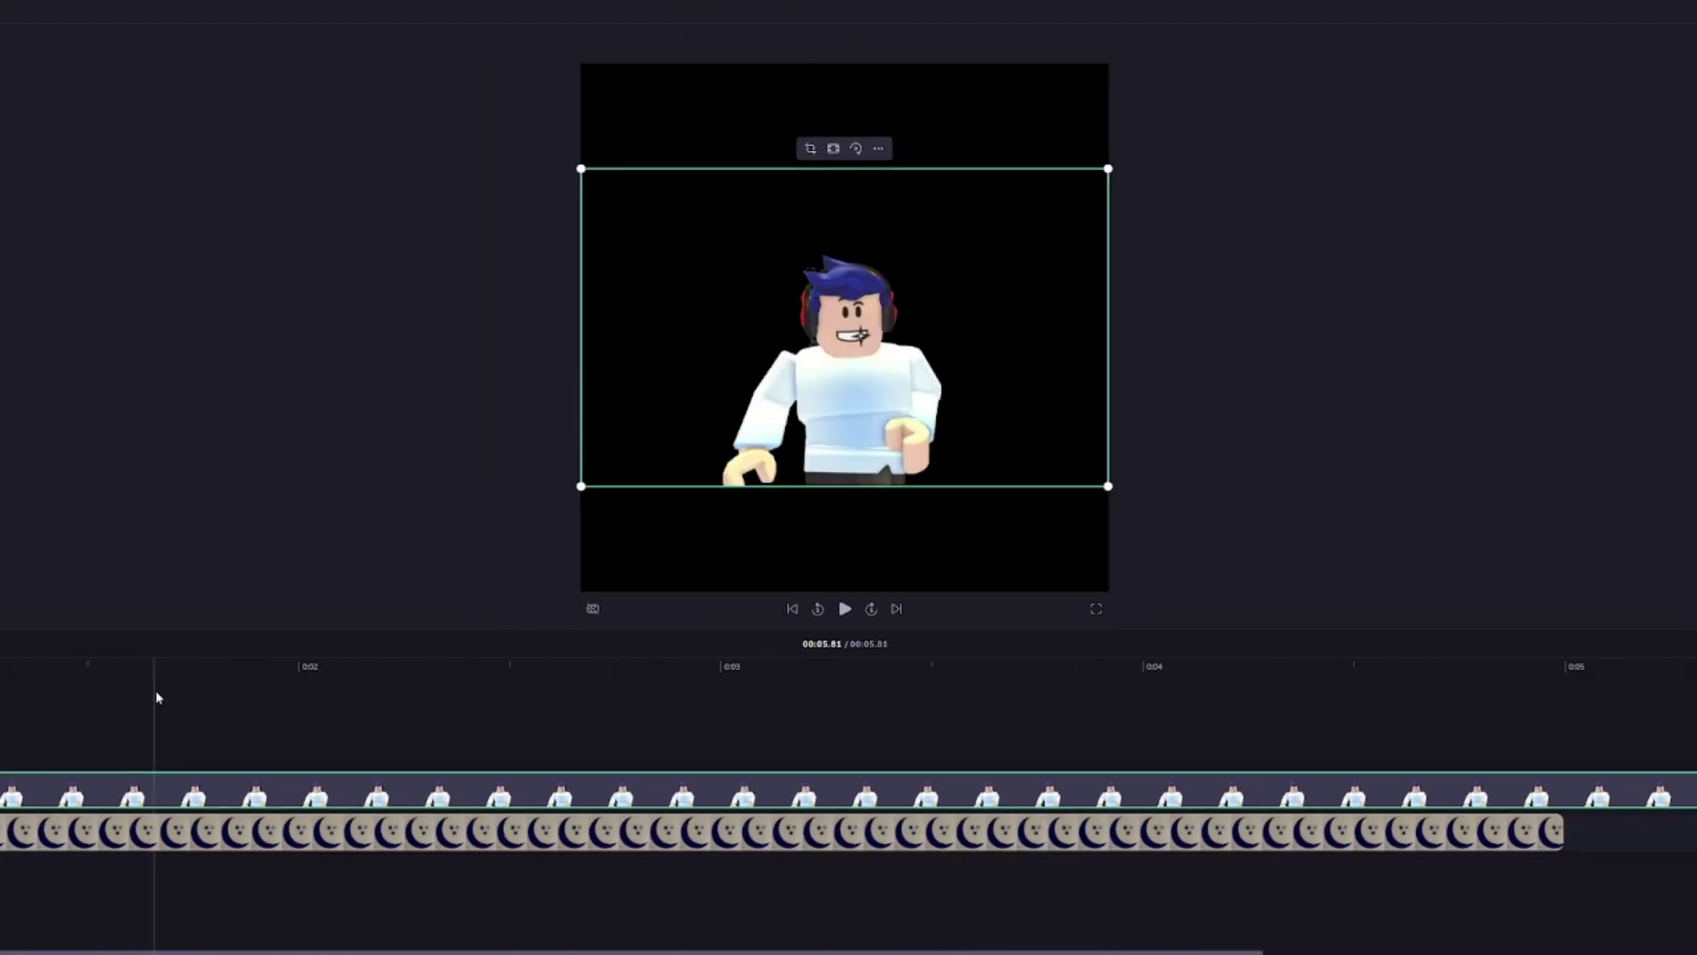
left_click(856, 148)
left_click(770, 791)
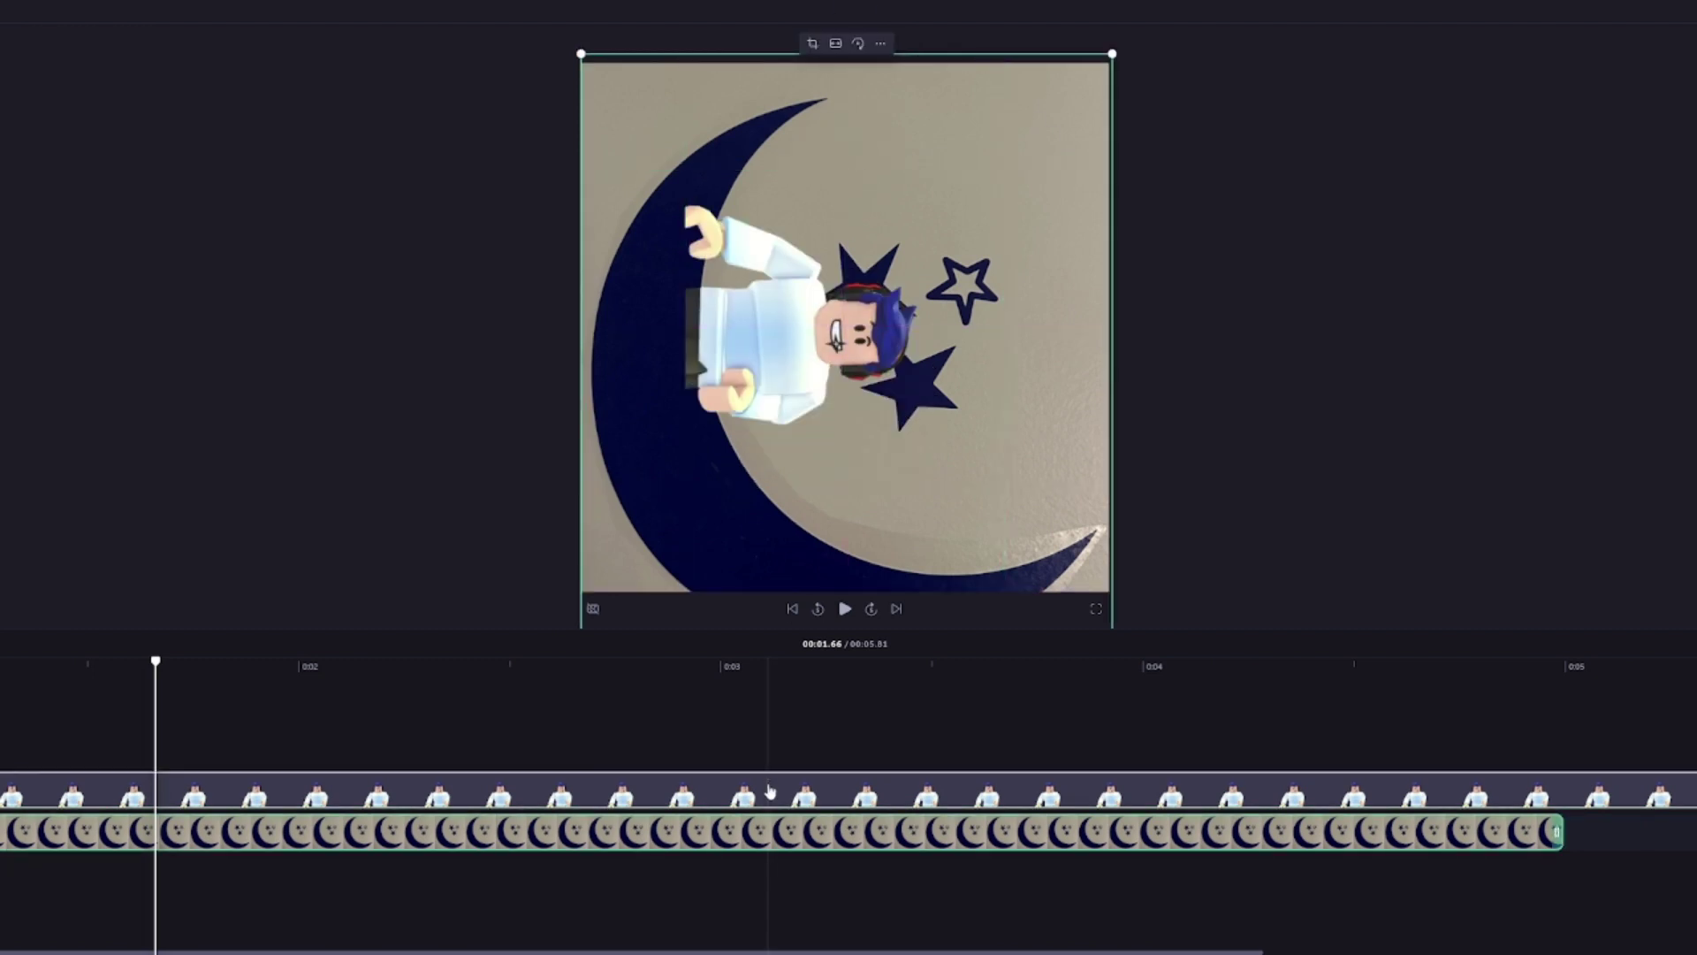
left_click(856, 45)
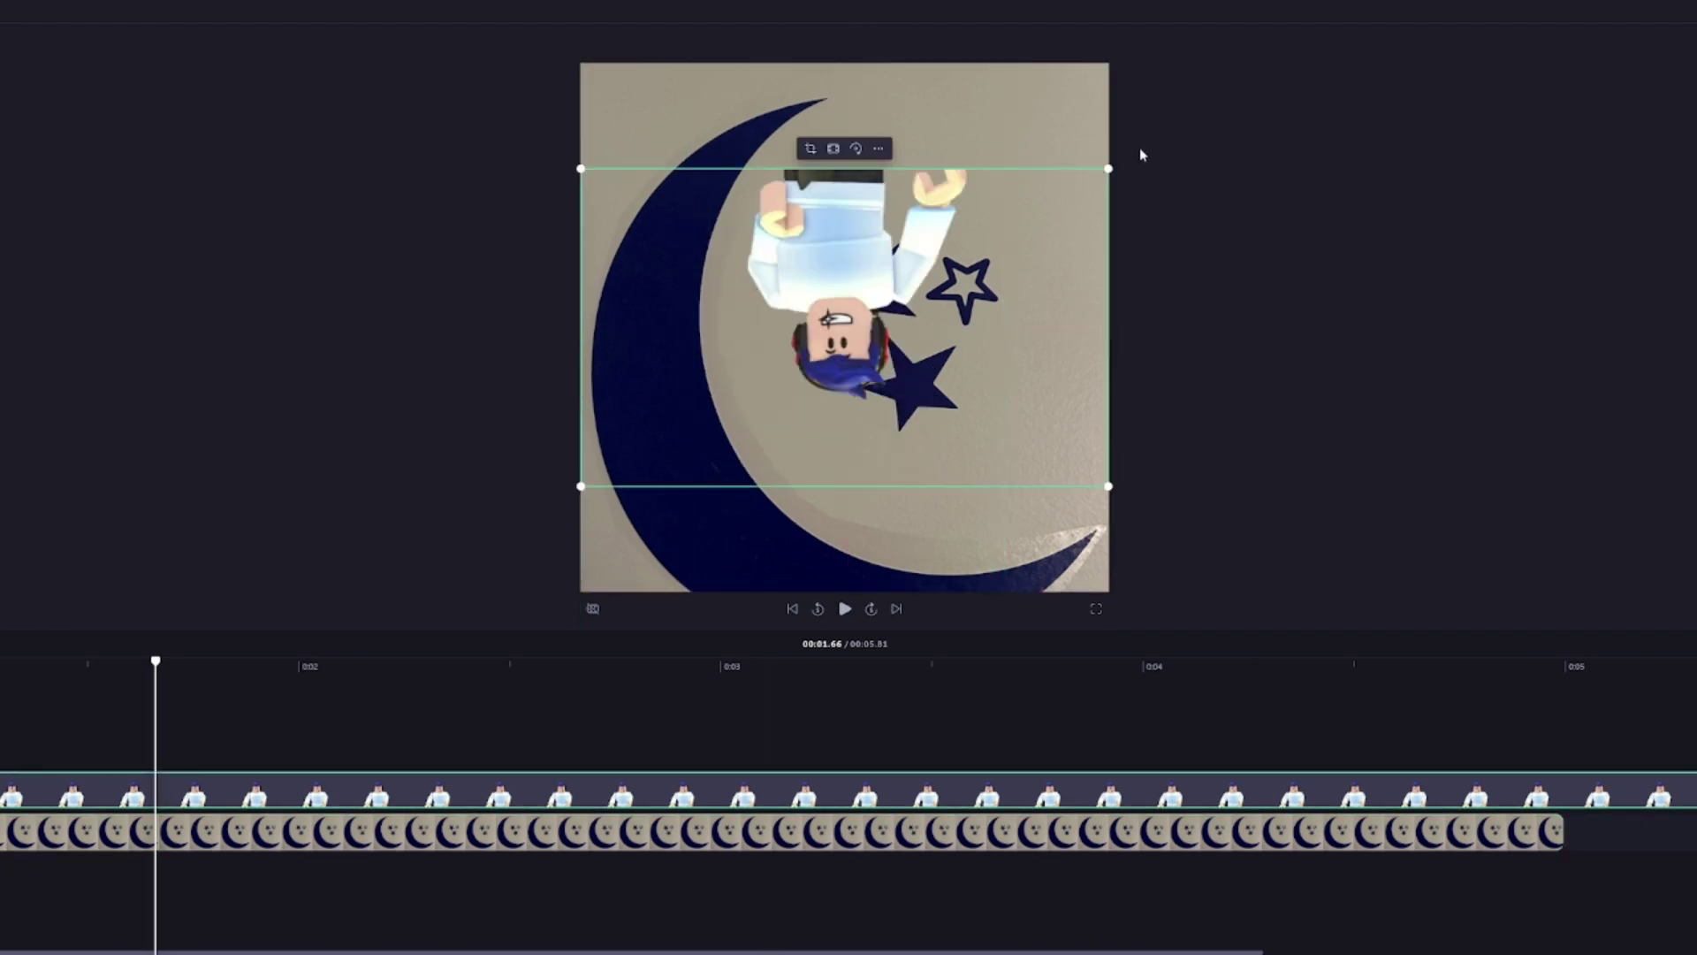
Resize the upside-down avatar by its corner handle and drag it up-left beside the stars
left_click_drag(1109, 169, 1140, 152)
left_click_drag(863, 332, 710, 210)
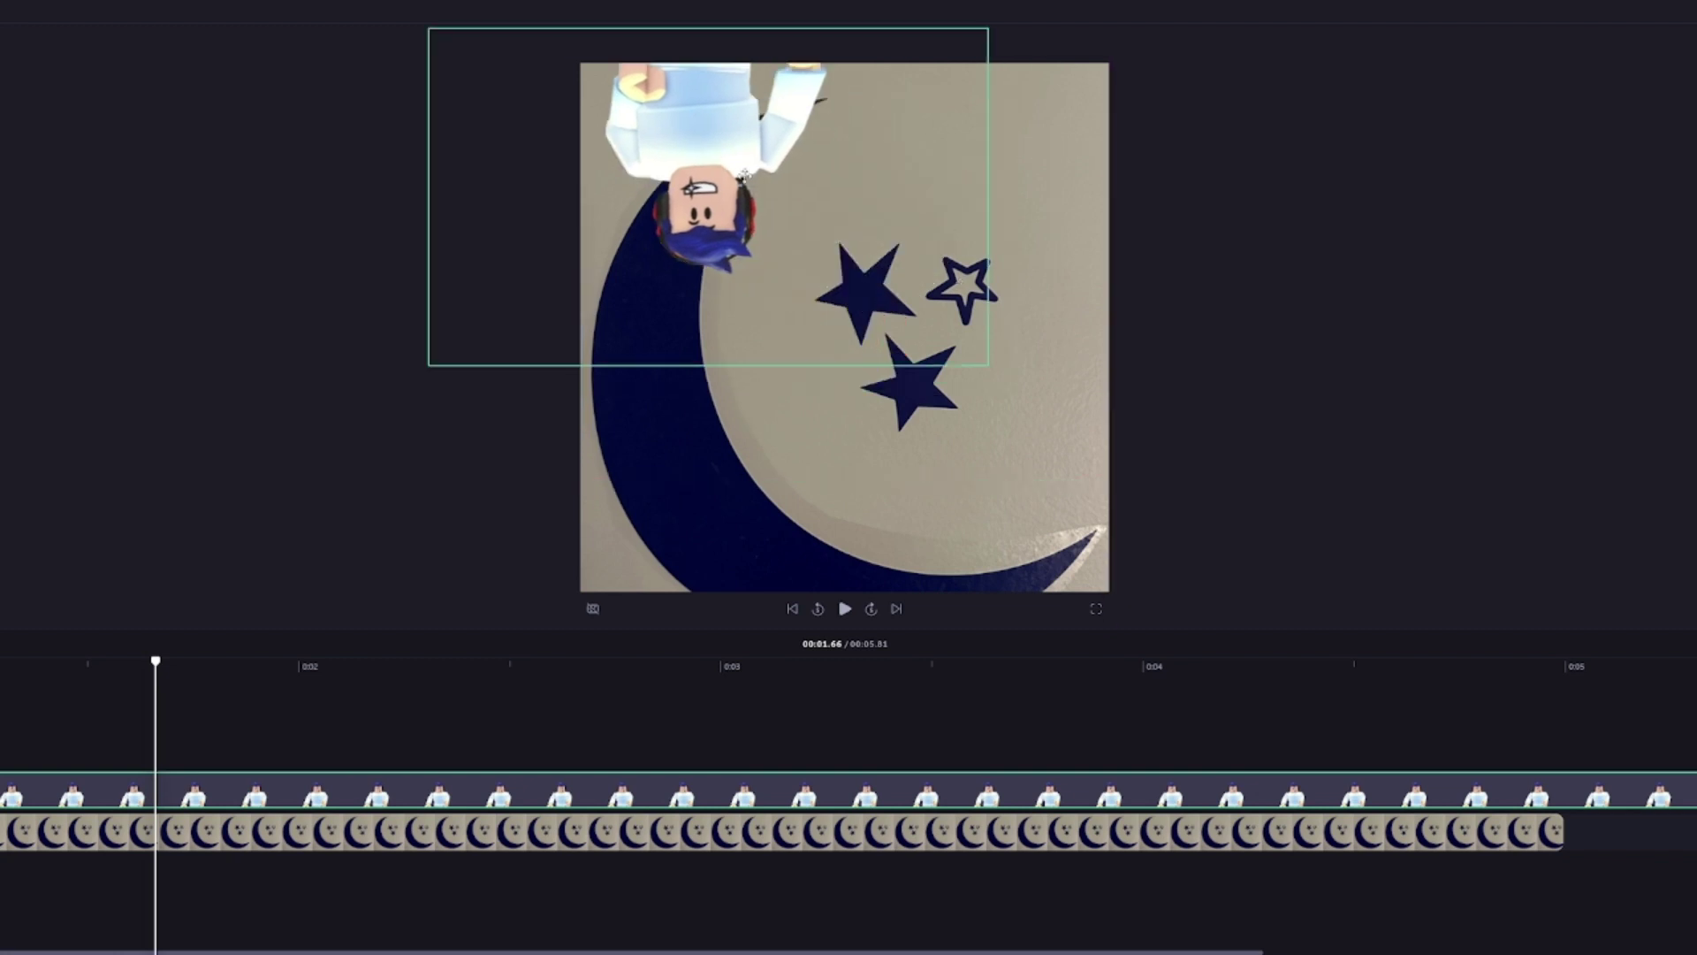
left_click_drag(997, 372, 1126, 448)
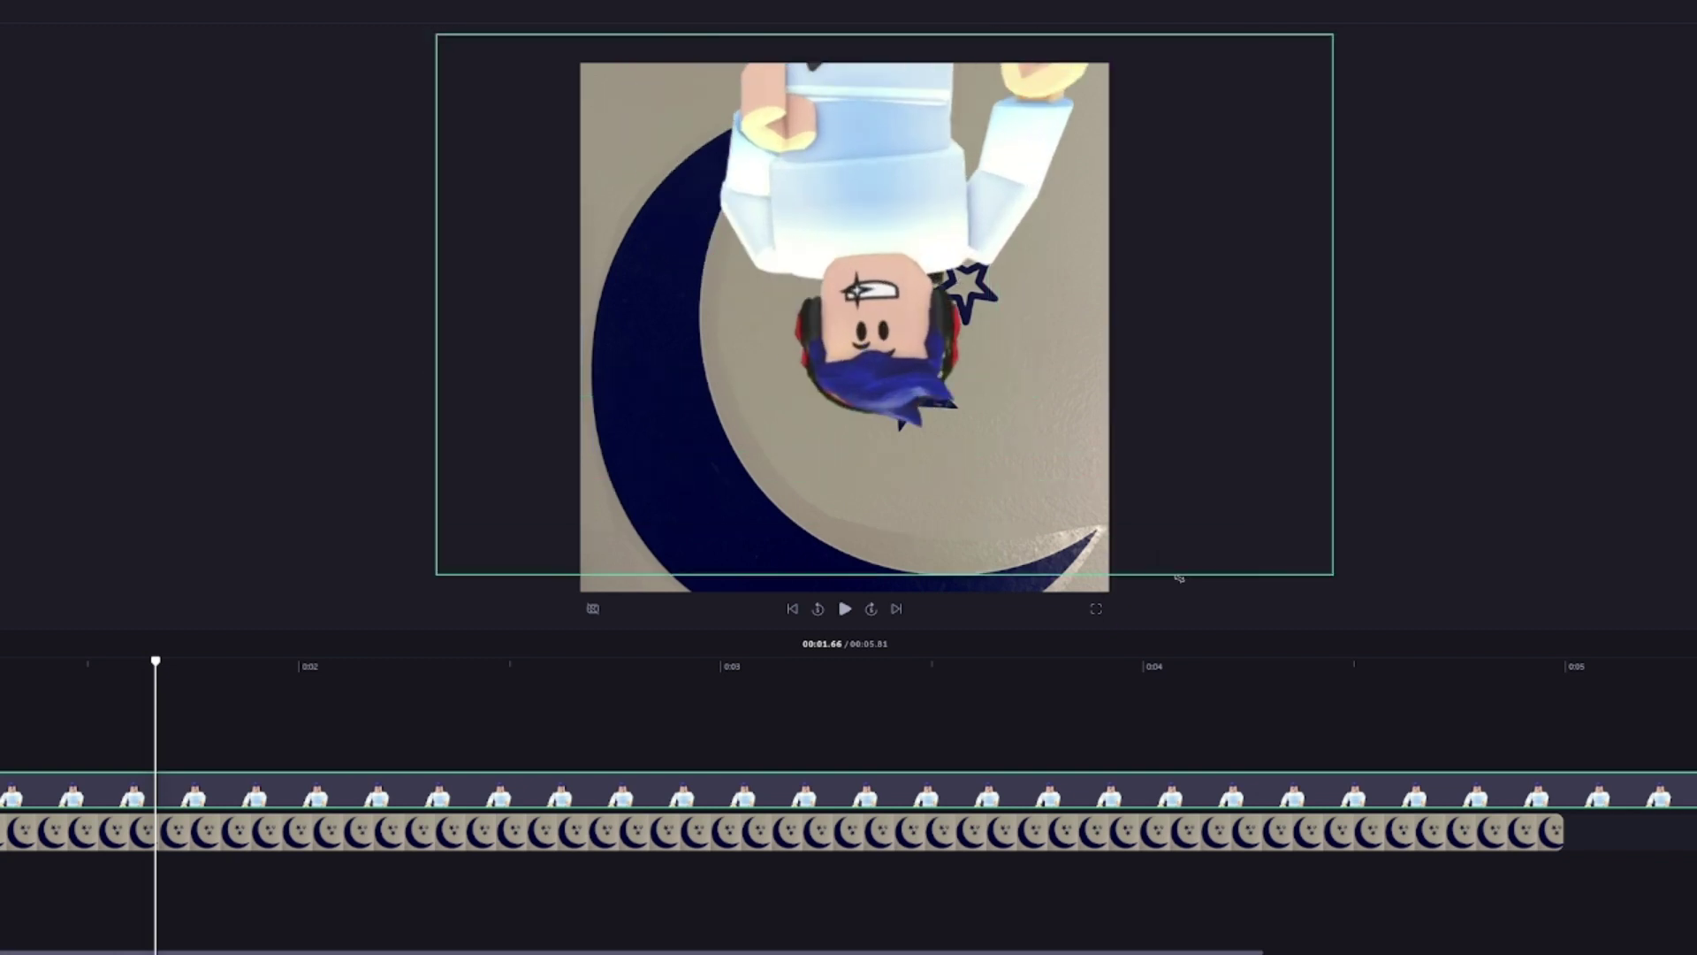
left_click_drag(878, 376, 812, 342)
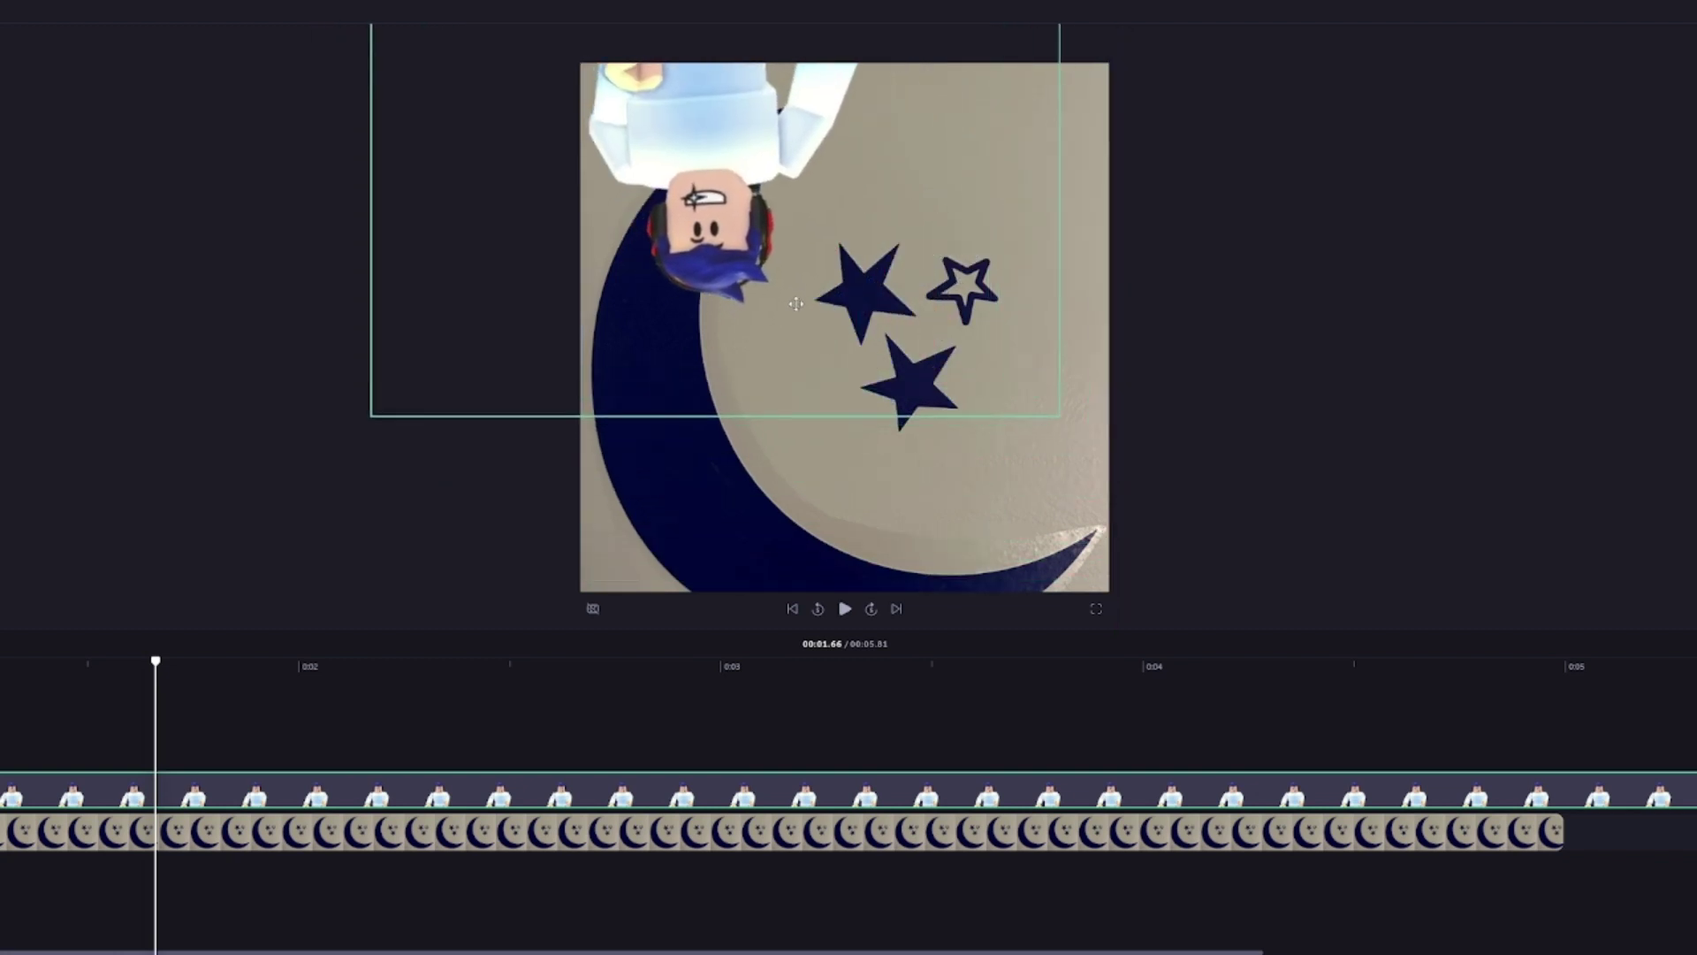
left_click_drag(391, 304, 411, 303)
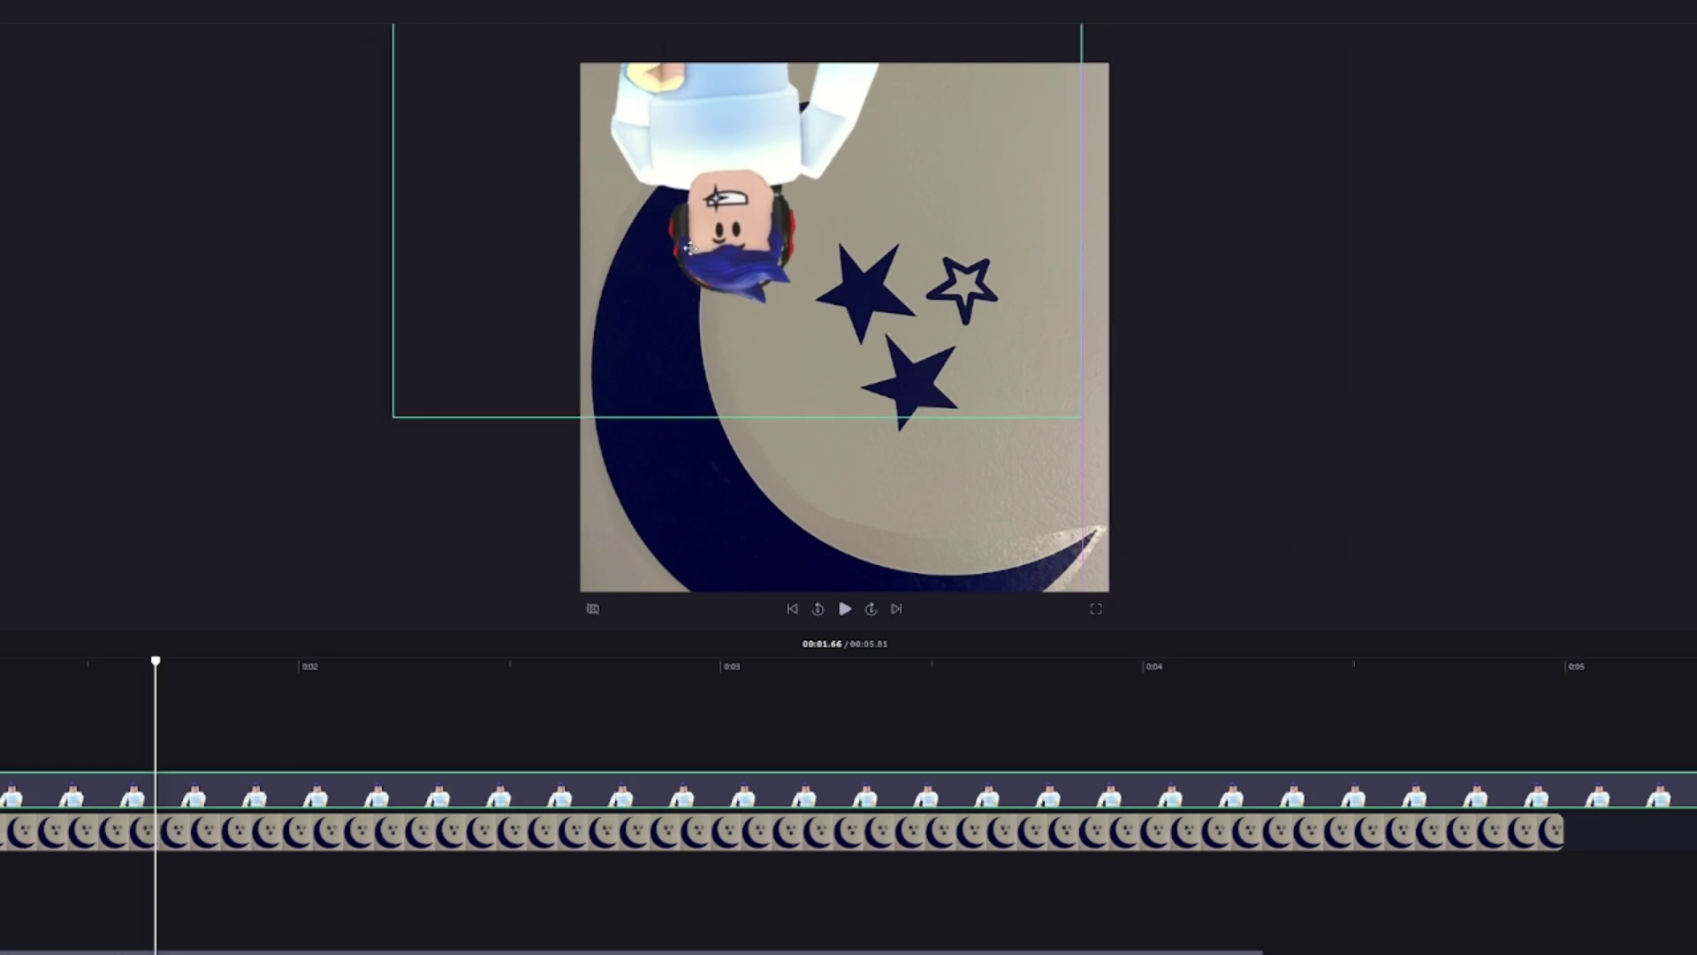
At four seconds, shrink the glasses avatar into the lower-left corner and scrub to check
left_click(101, 233)
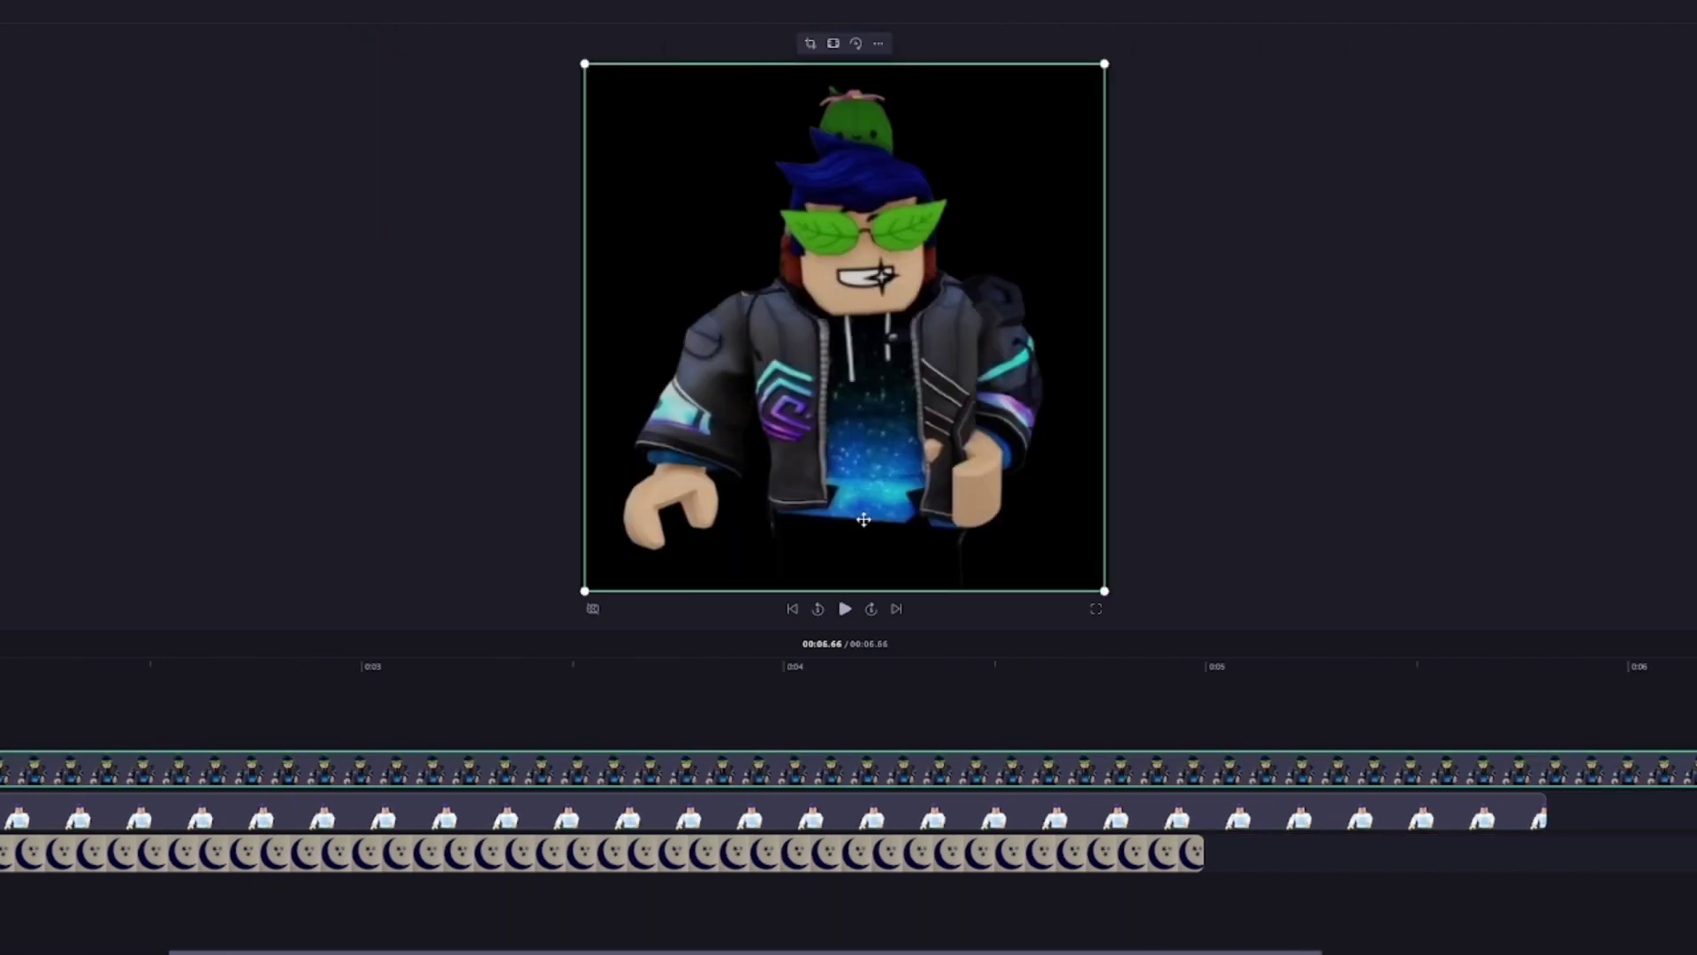
left_click(786, 663)
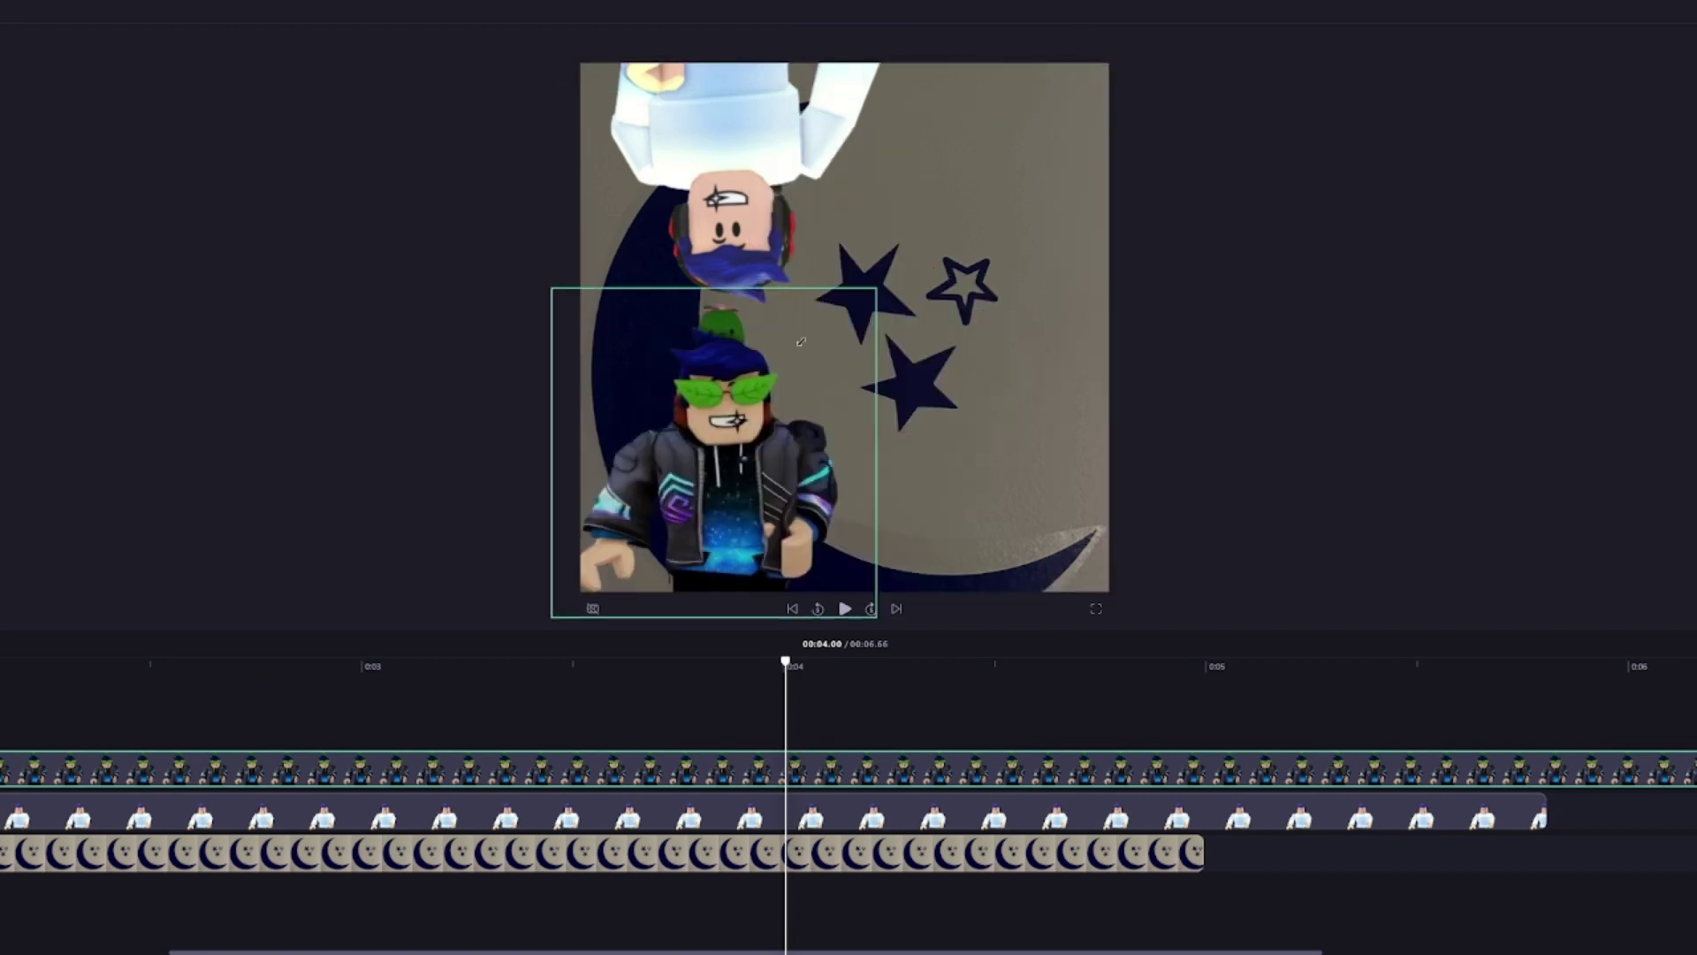
left_click_drag(1104, 63, 747, 444)
left_click(344, 690)
left_click(162, 690)
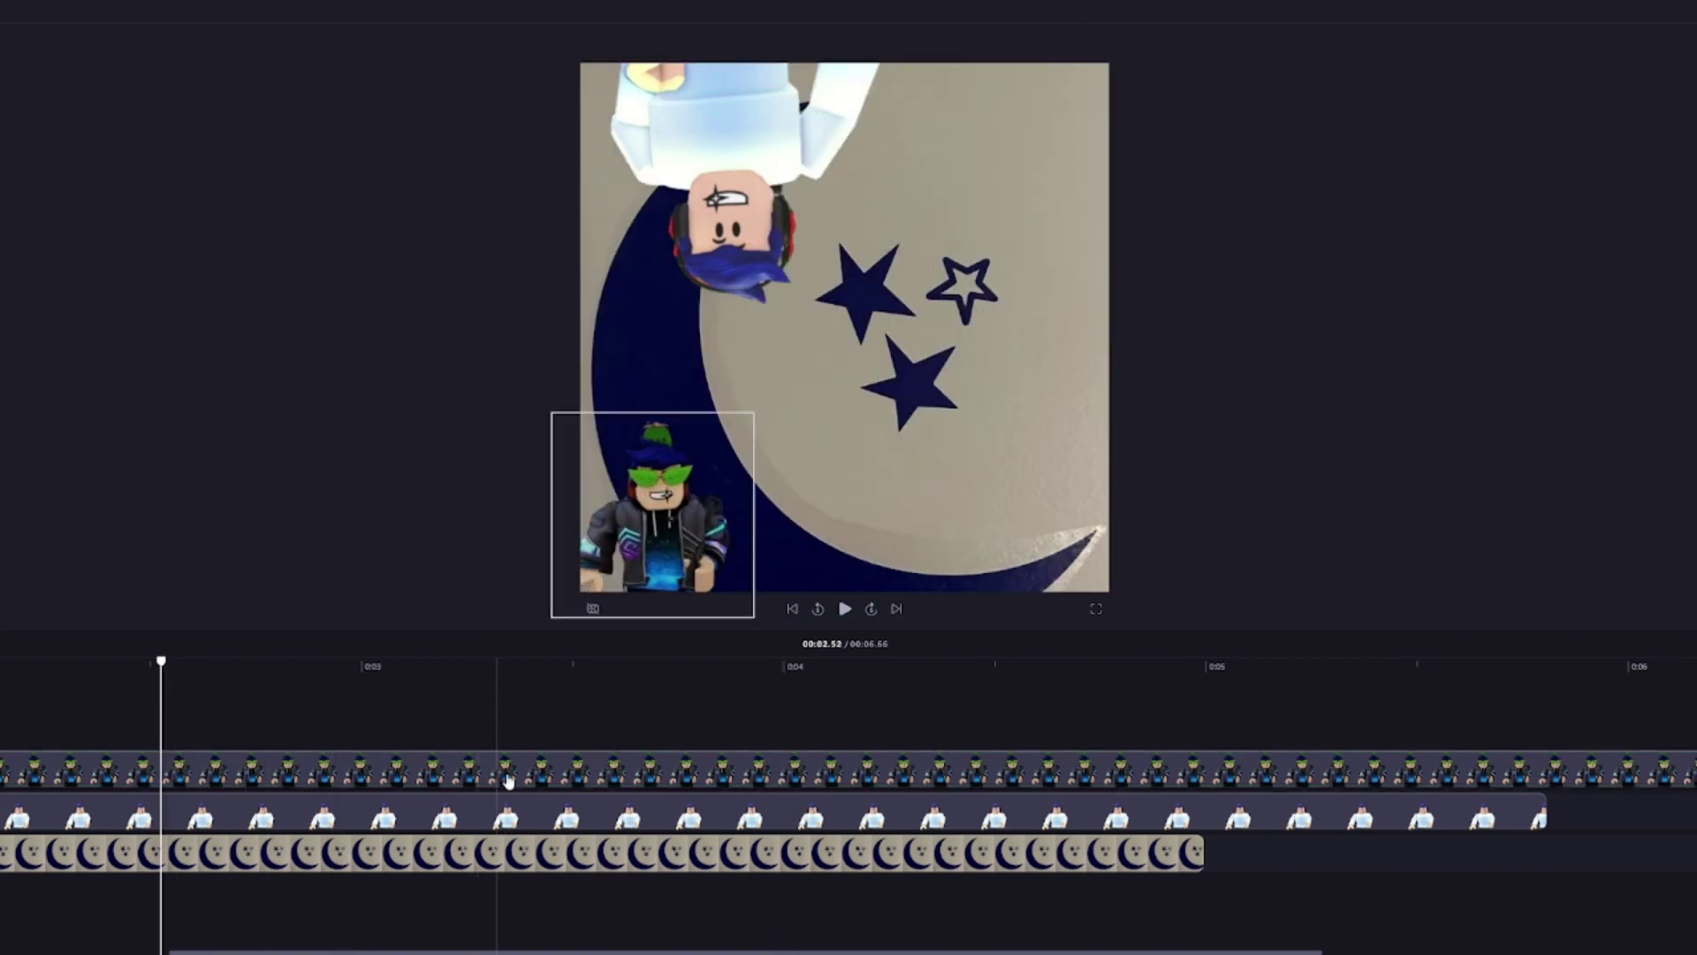
left_click(559, 690)
left_click(256, 702)
left_click(762, 703)
left_click(888, 716)
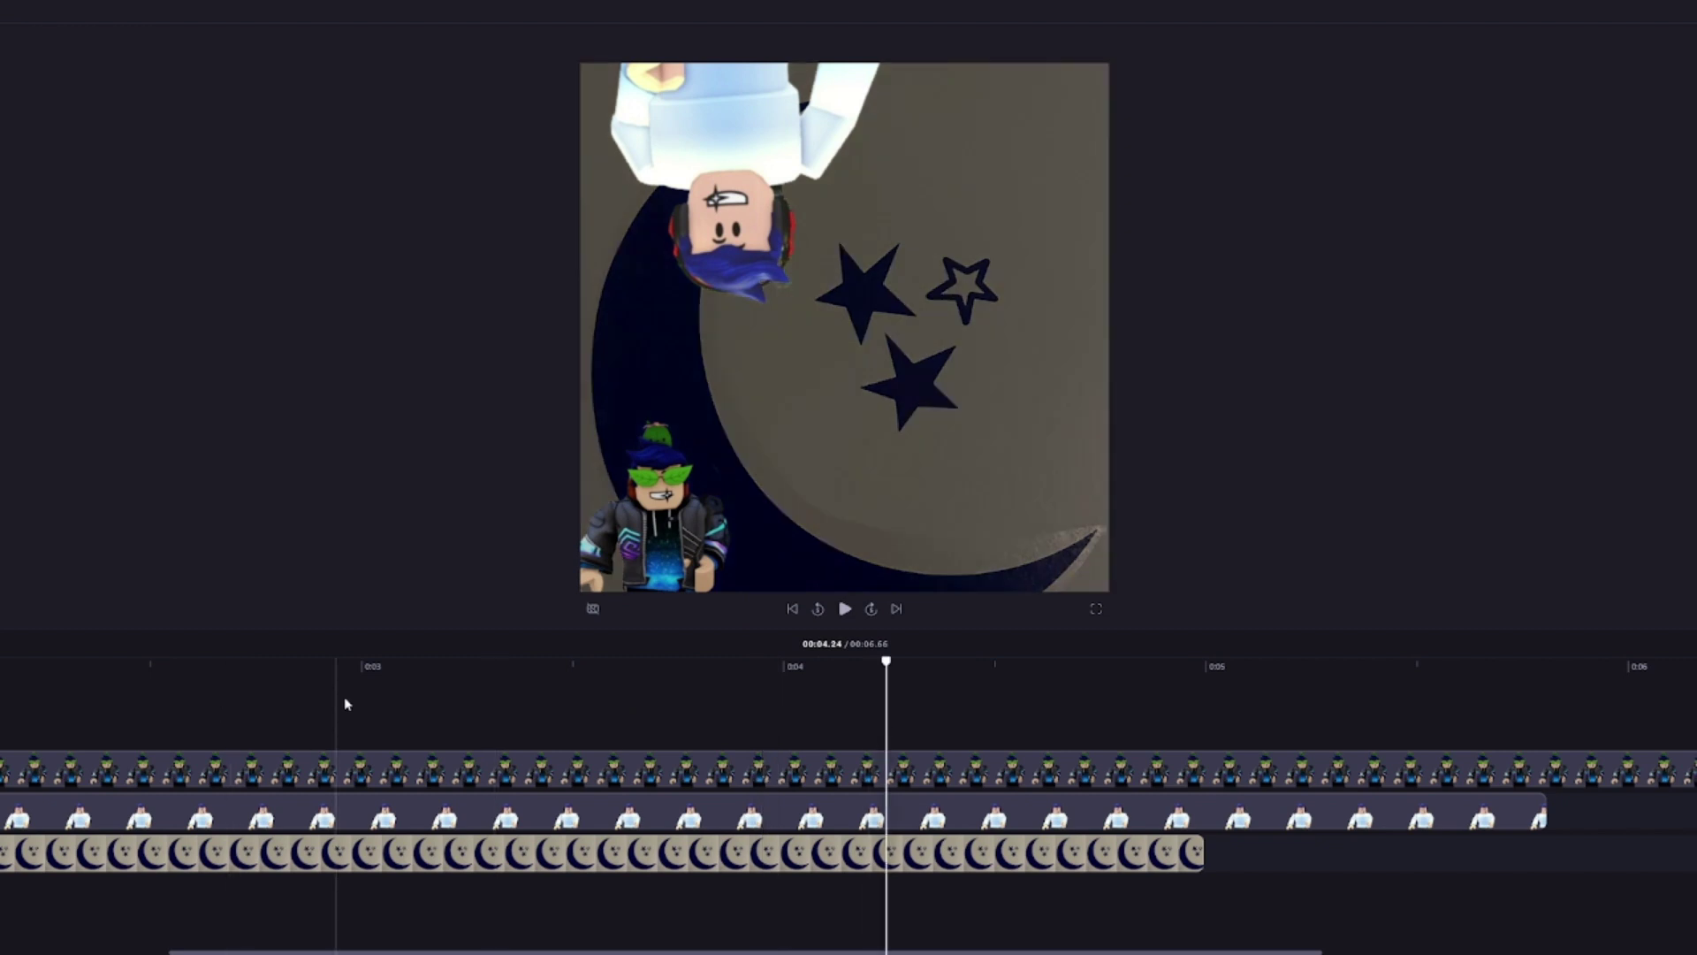
scroll(341, 937, "left", 5)
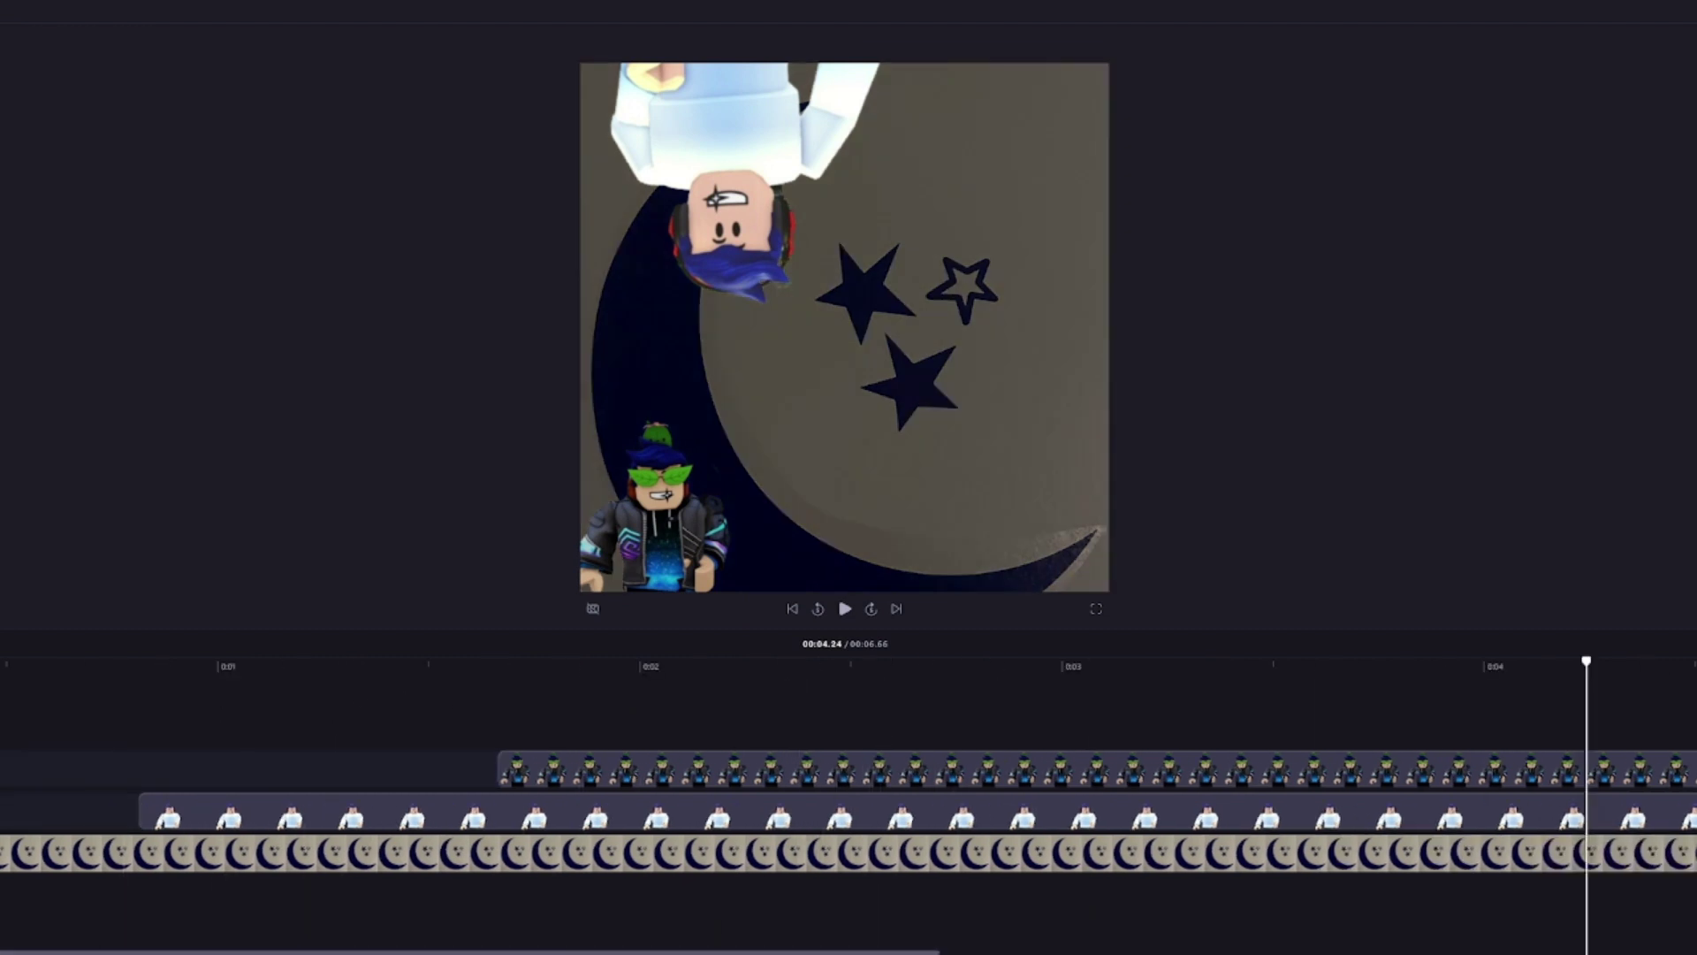
Extend the glasses avatar clip so it starts at the beginning of the video
left_click(193, 730)
left_click_drag(200, 815, 62, 815)
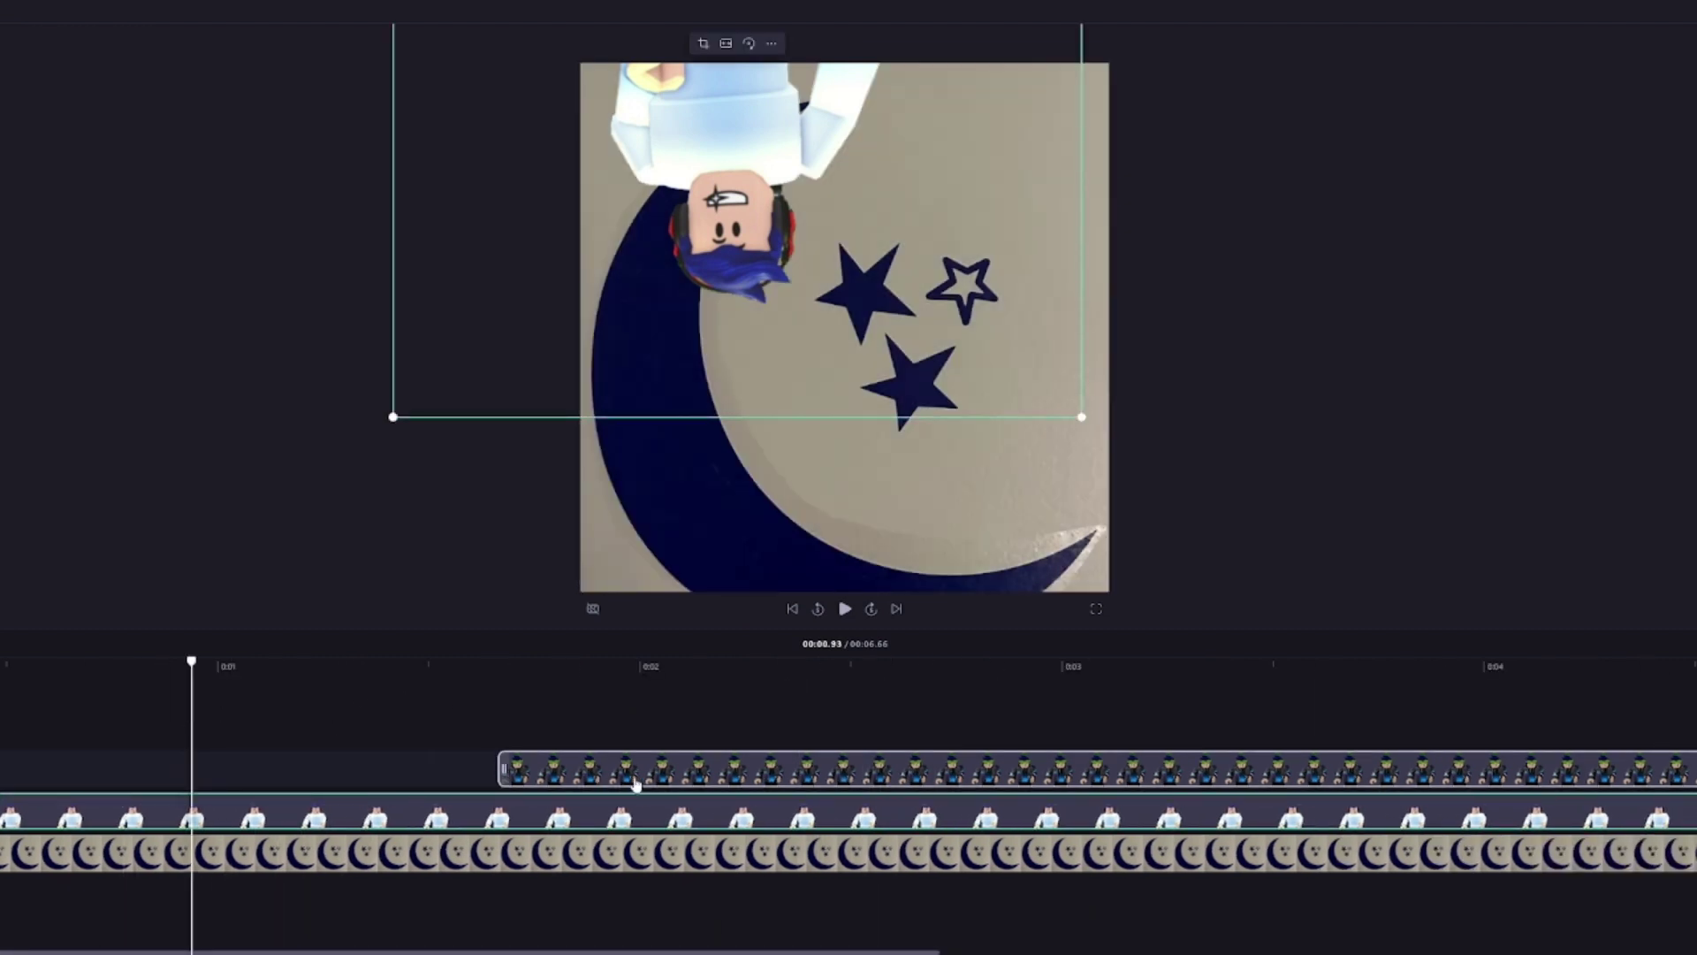
left_click_drag(558, 769, 60, 769)
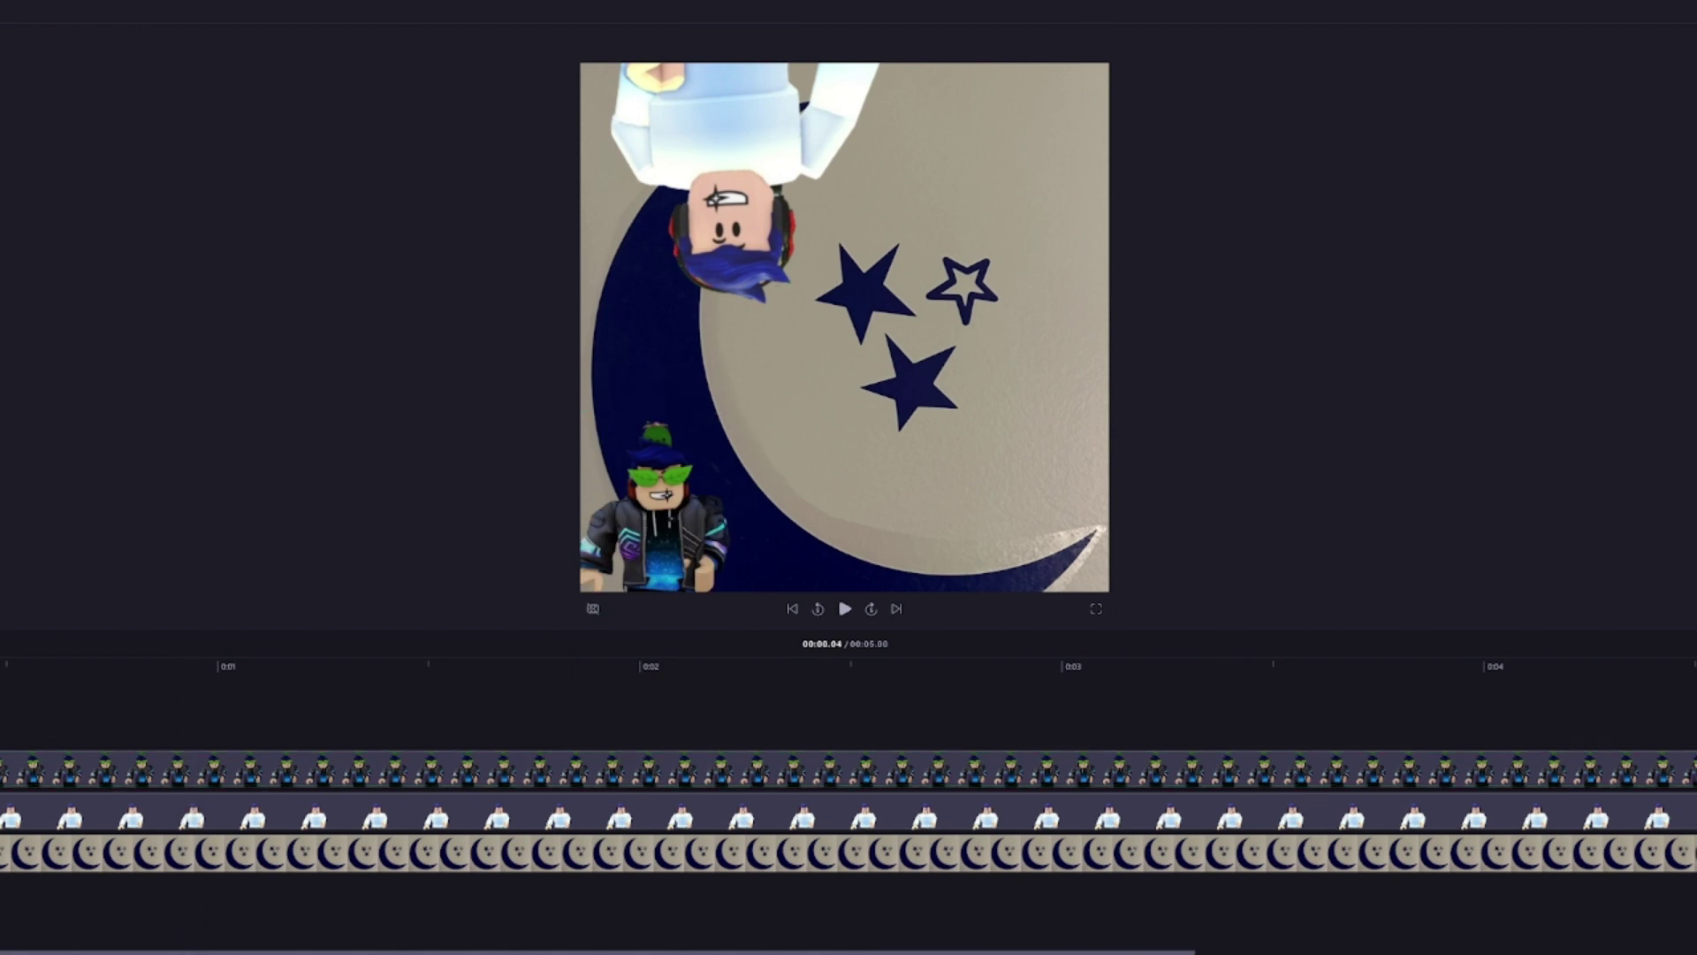
left_click(744, 484)
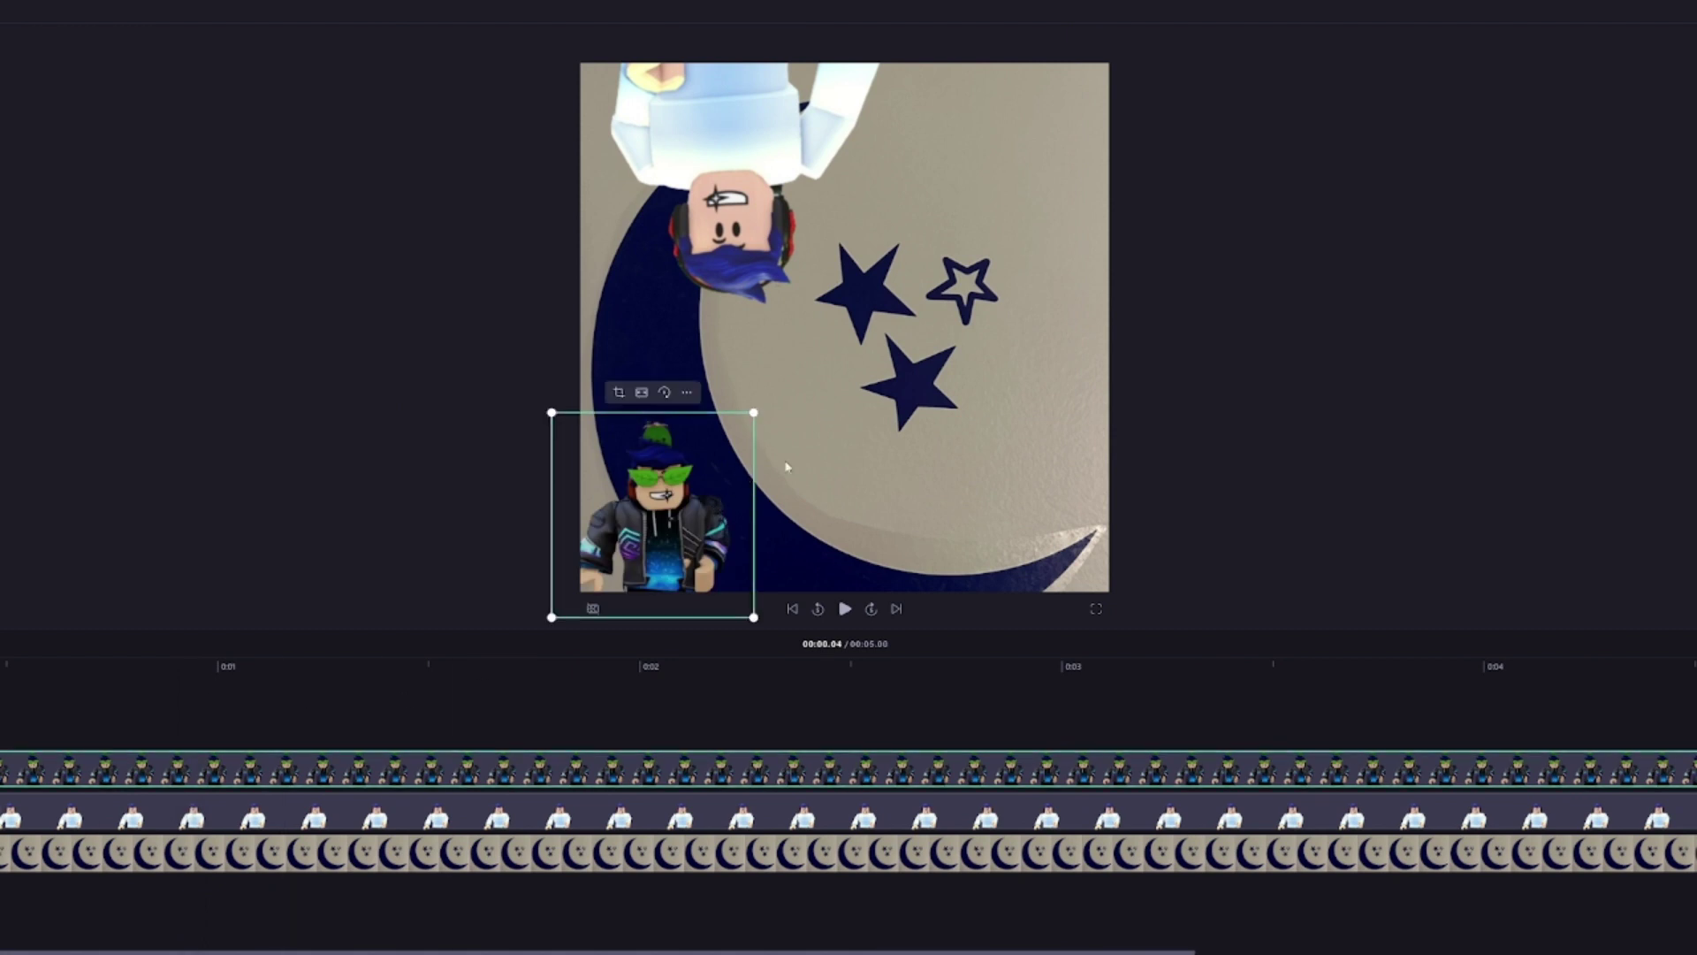
Enlarge the glasses avatar to nearly fill the square, reposition it, then shrink it
mouse_move(754, 413)
left_mouse_down()
mouse_move(1177, 203)
mouse_move(1094, 200)
left_mouse_up()
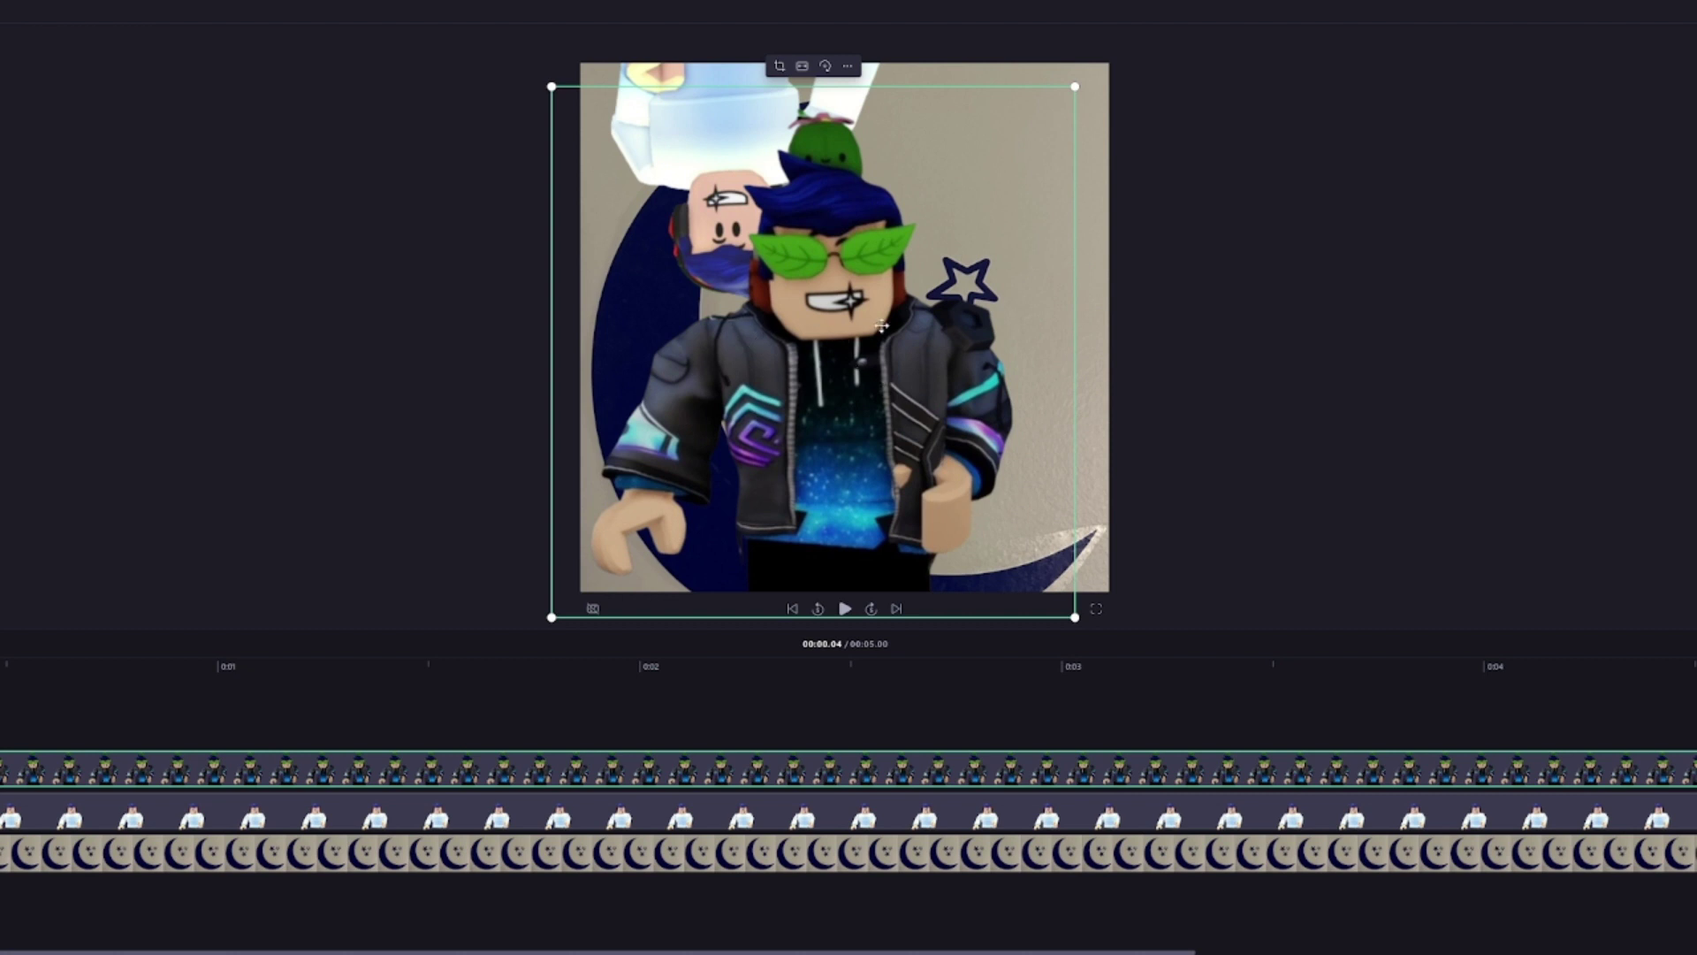
mouse_move(760, 351)
left_mouse_down()
mouse_move(738, 330)
mouse_move(746, 350)
left_mouse_up()
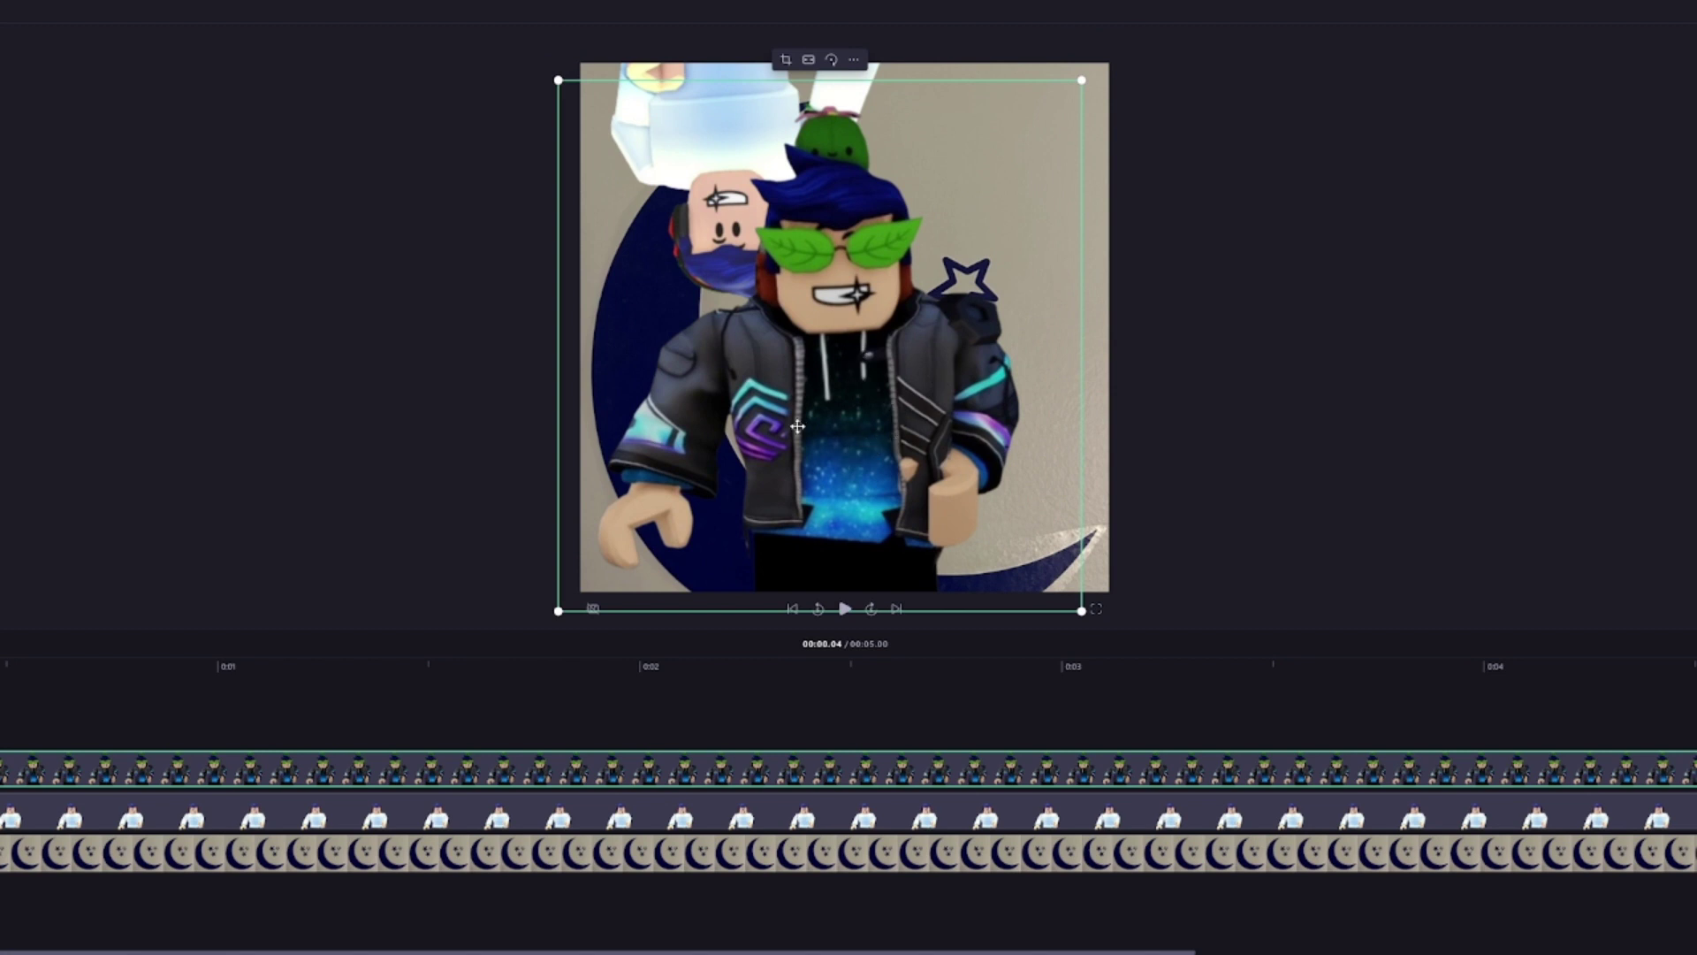
left_click_drag(796, 272, 800, 326)
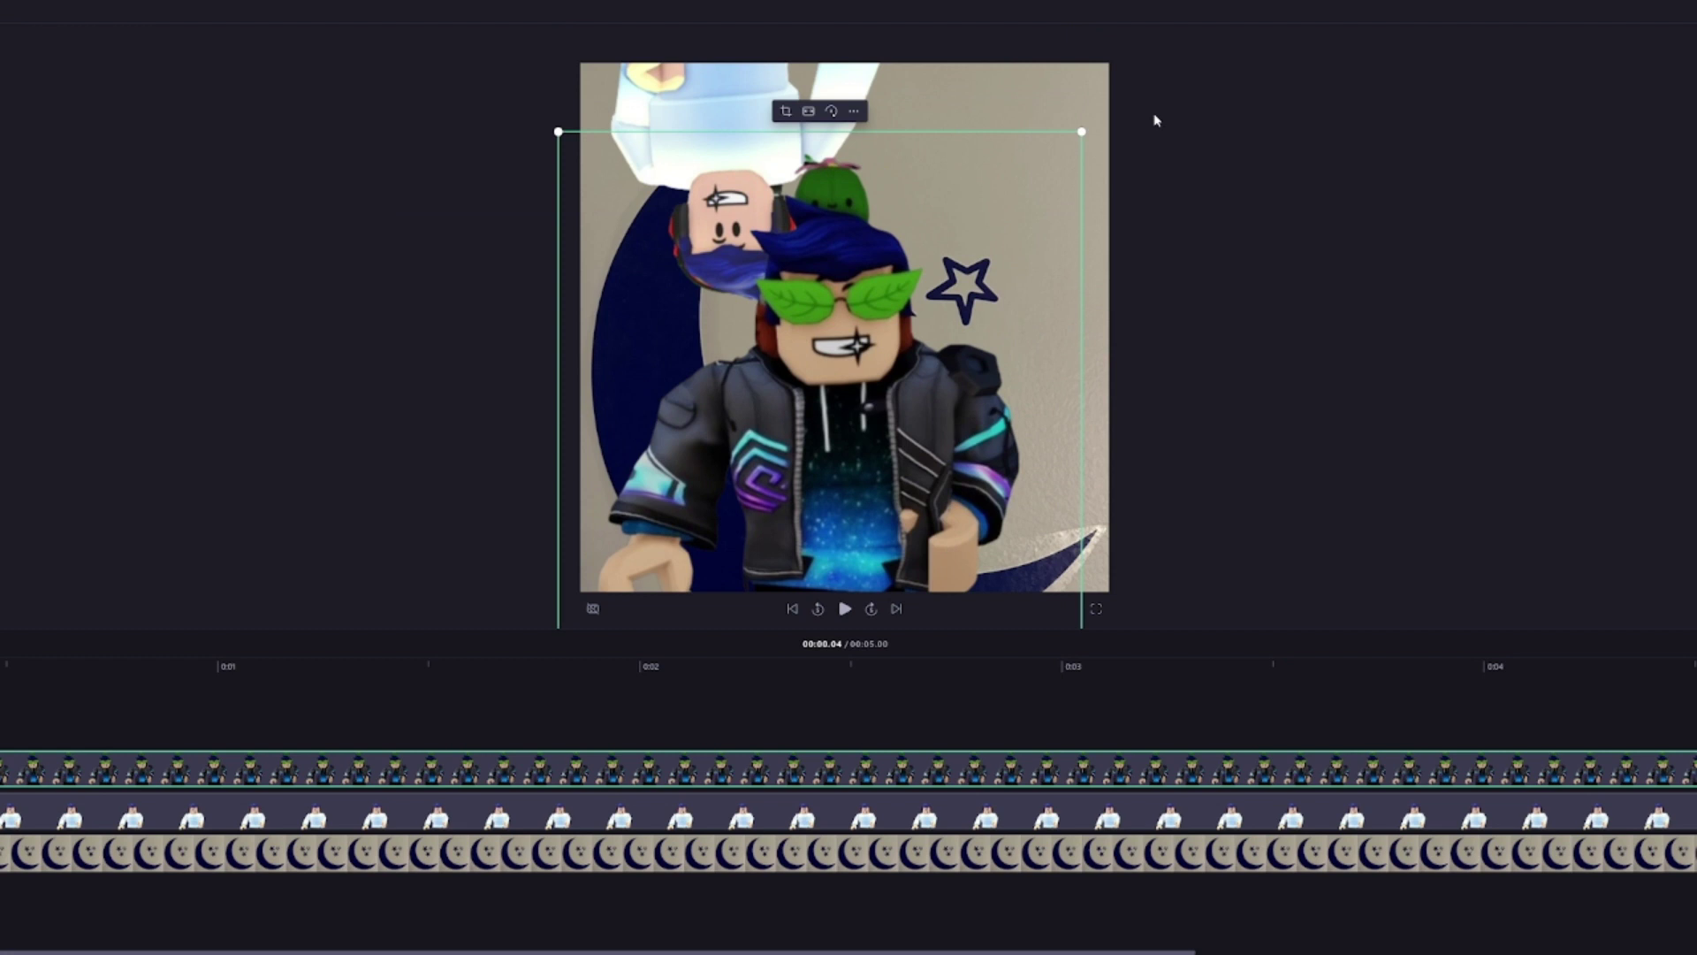
left_click_drag(1082, 133, 931, 285)
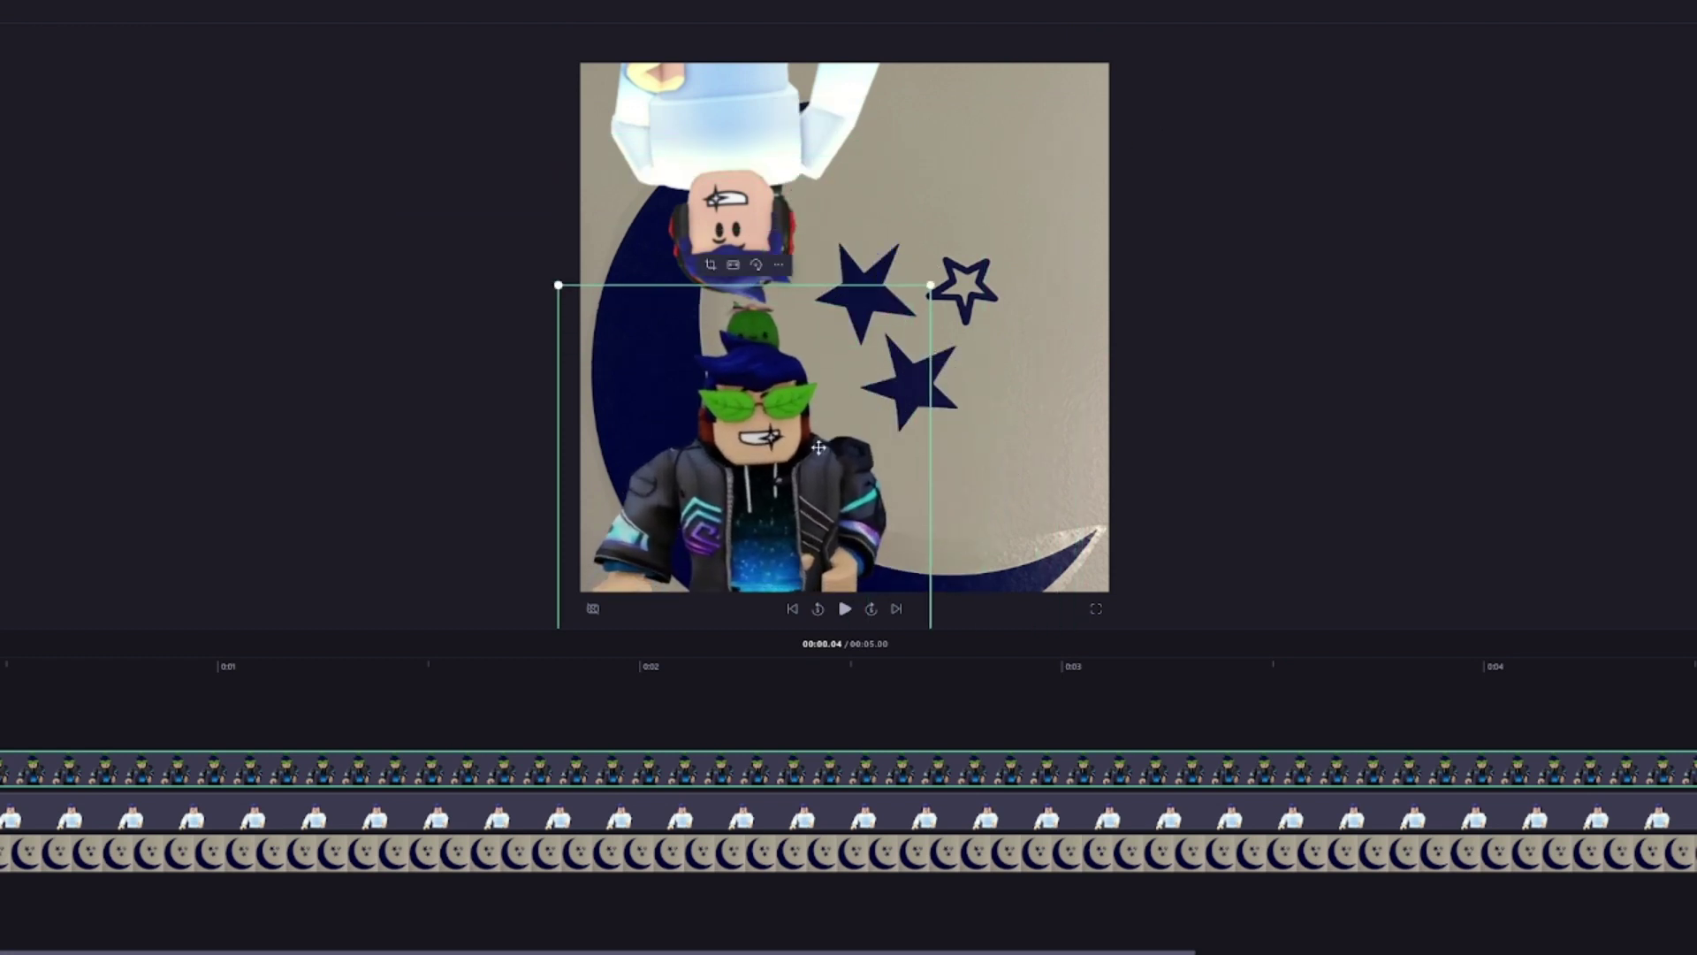
Shift the upside-down avatar left and move the glasses avatar into the lower right
left_click_drag(708, 191, 685, 193)
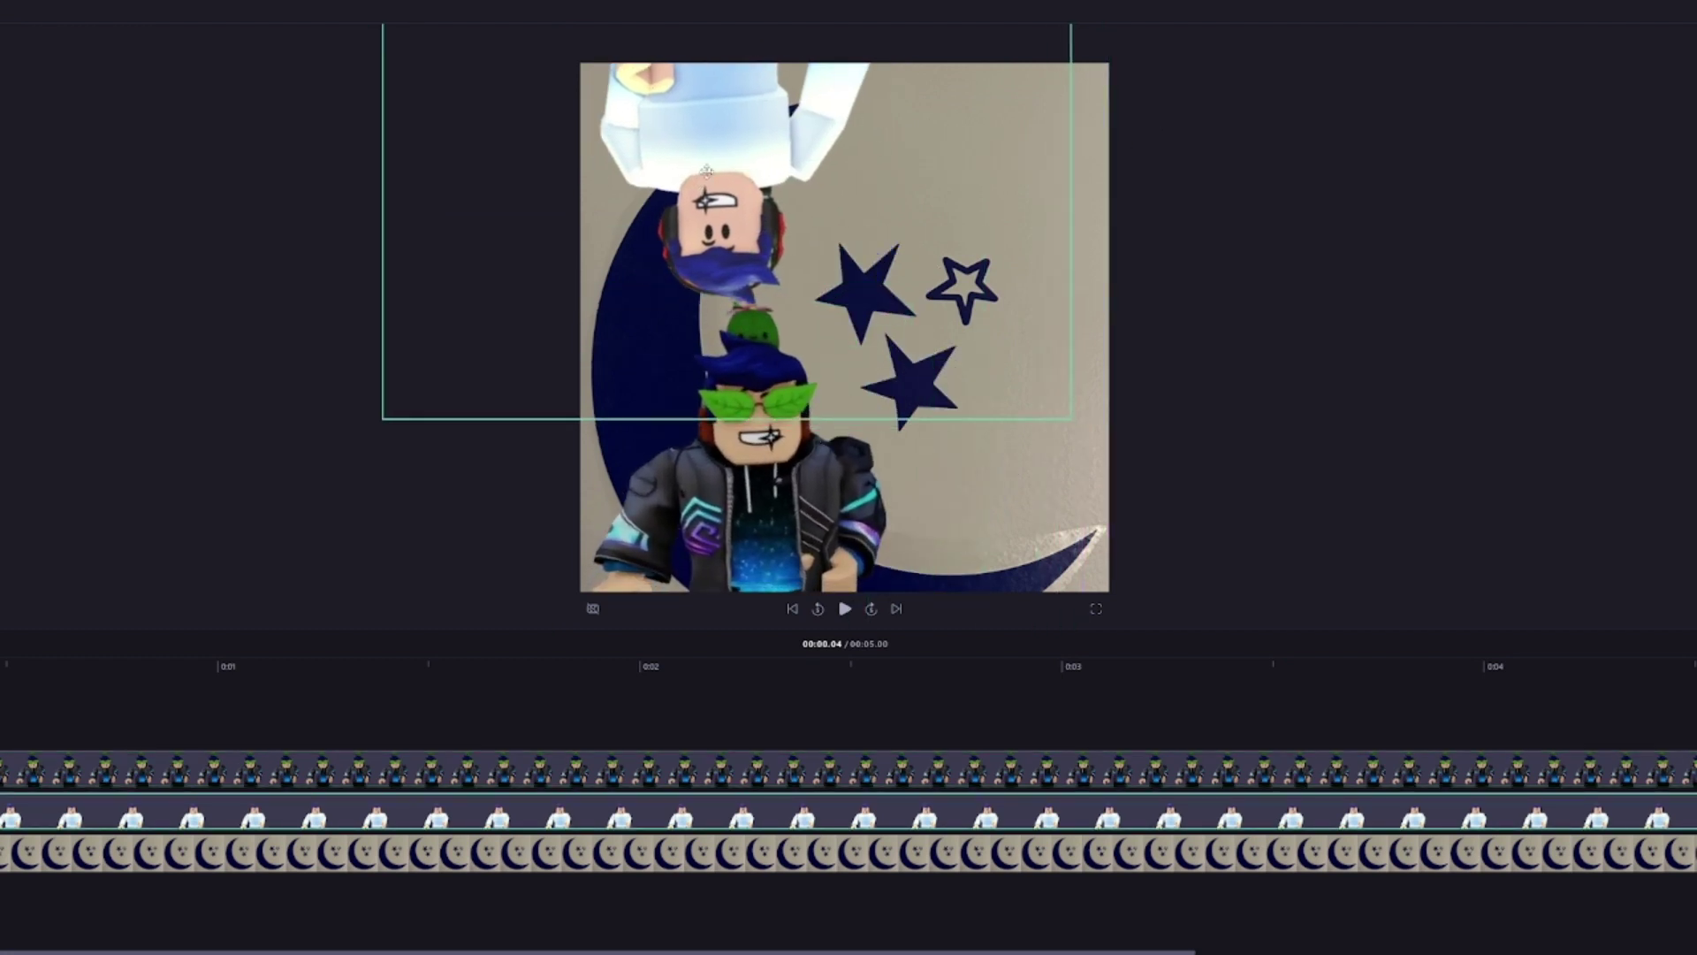
left_click_drag(778, 469, 845, 457)
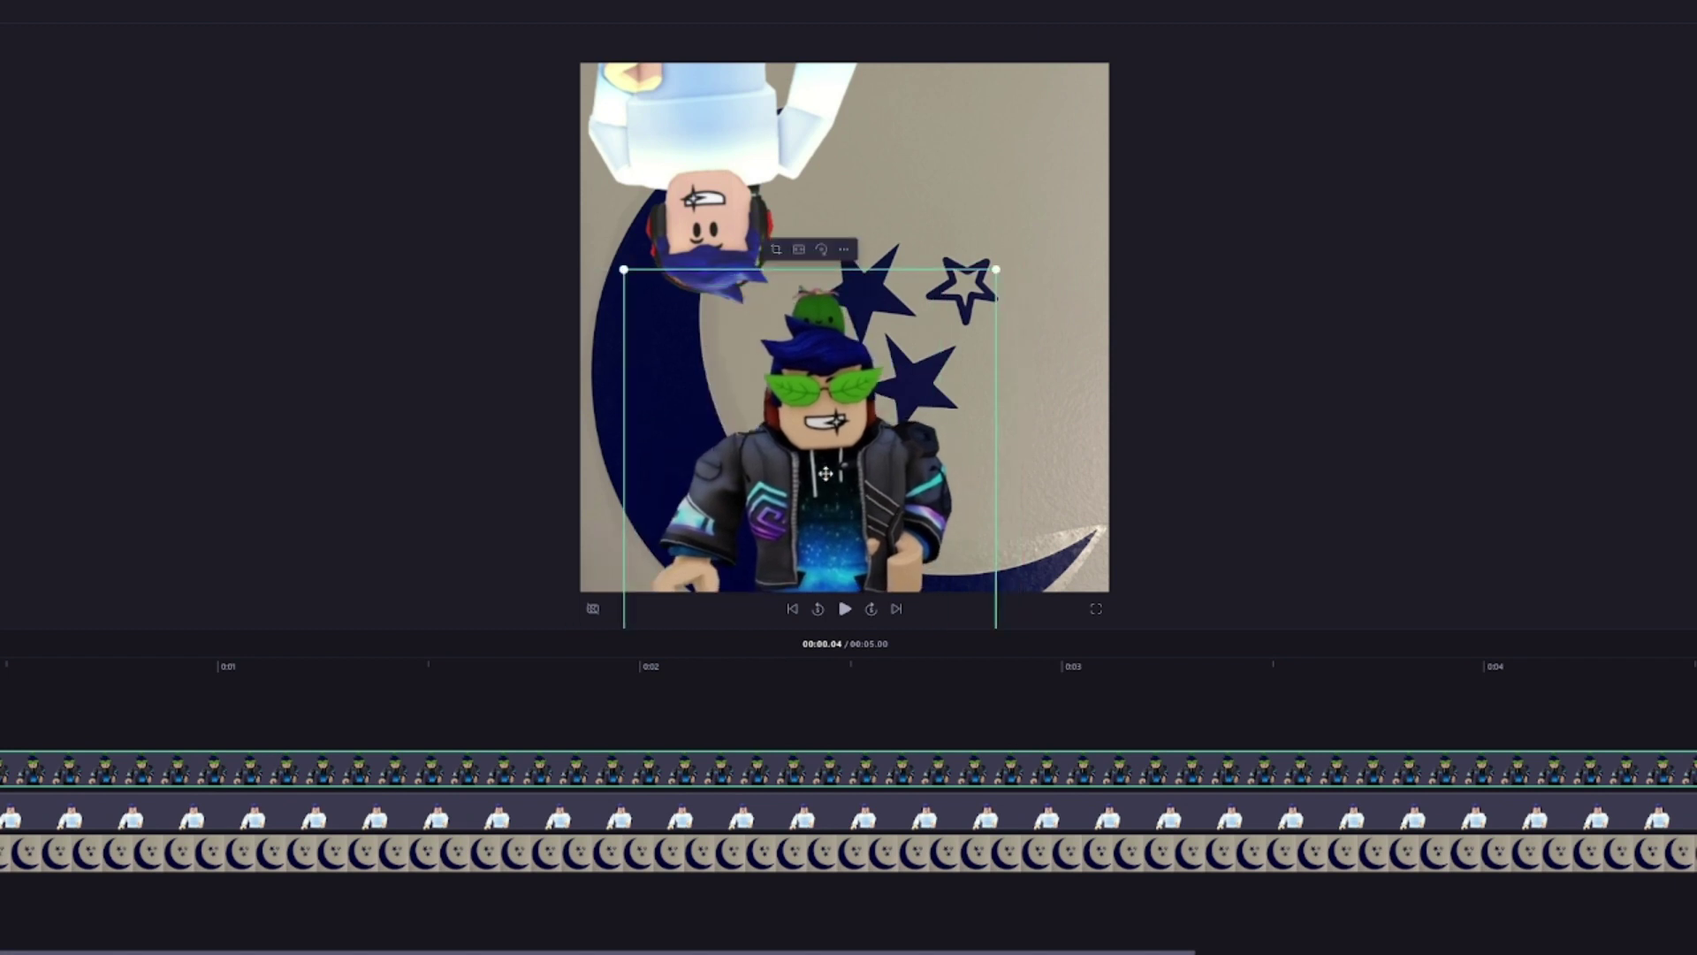
left_click_drag(725, 174, 714, 191)
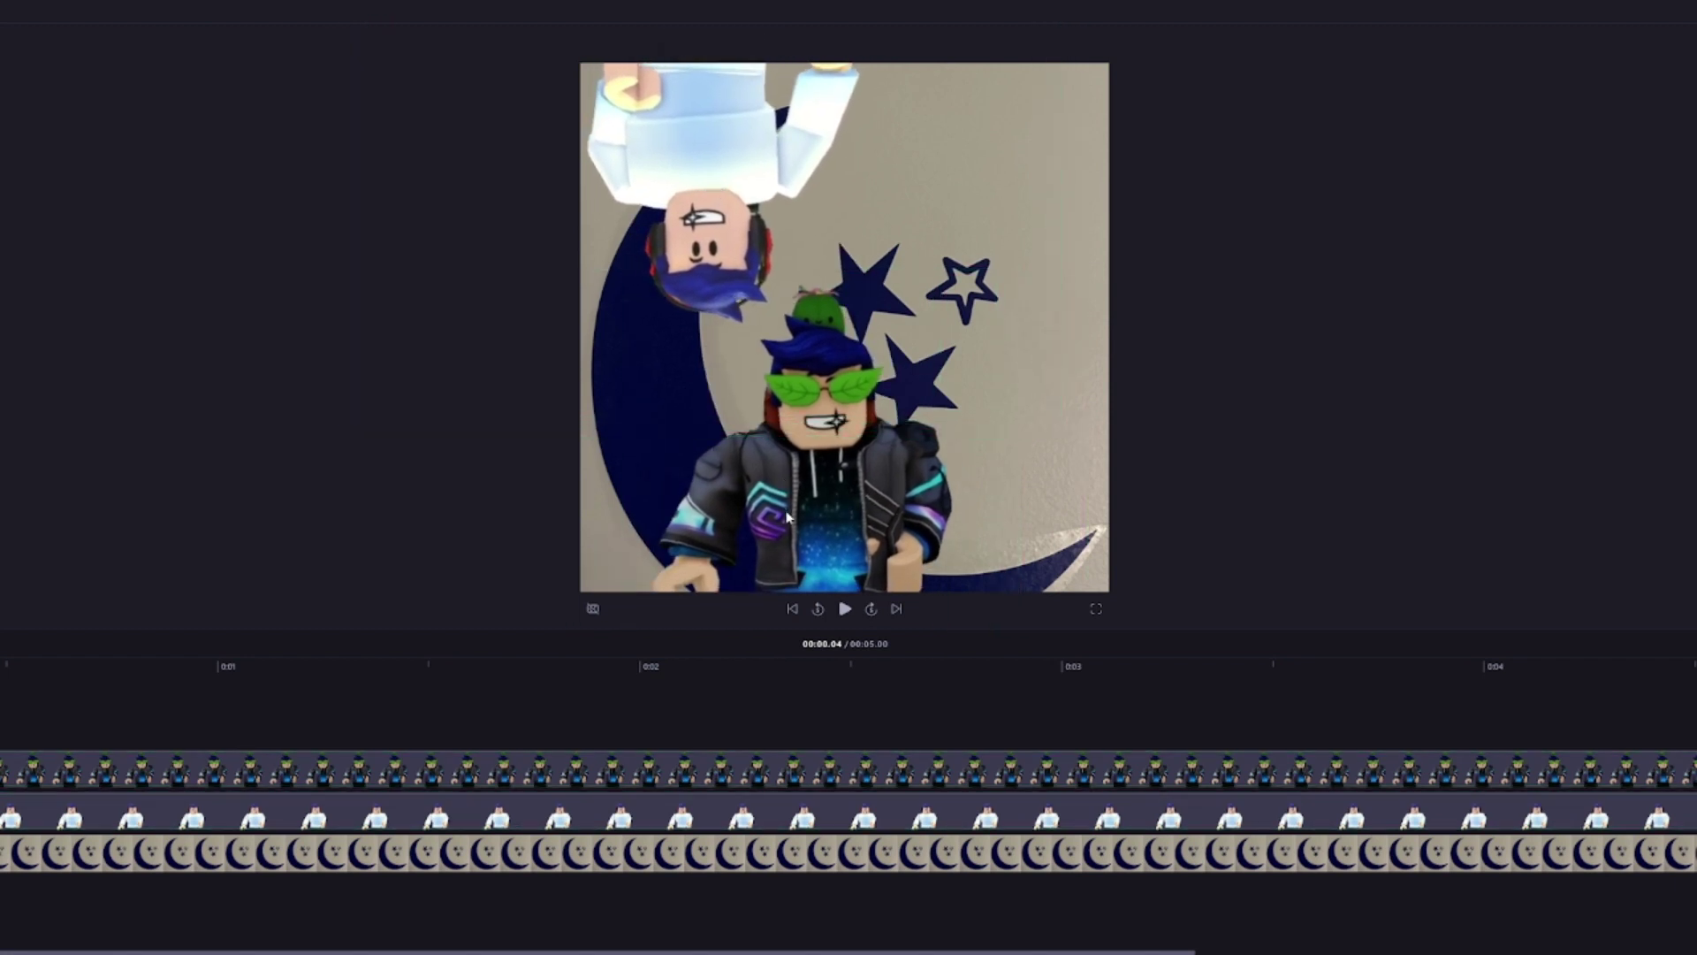
mouse_move(805, 497)
left_mouse_down()
mouse_move(861, 464)
mouse_move(950, 531)
mouse_move(942, 511)
left_mouse_up()
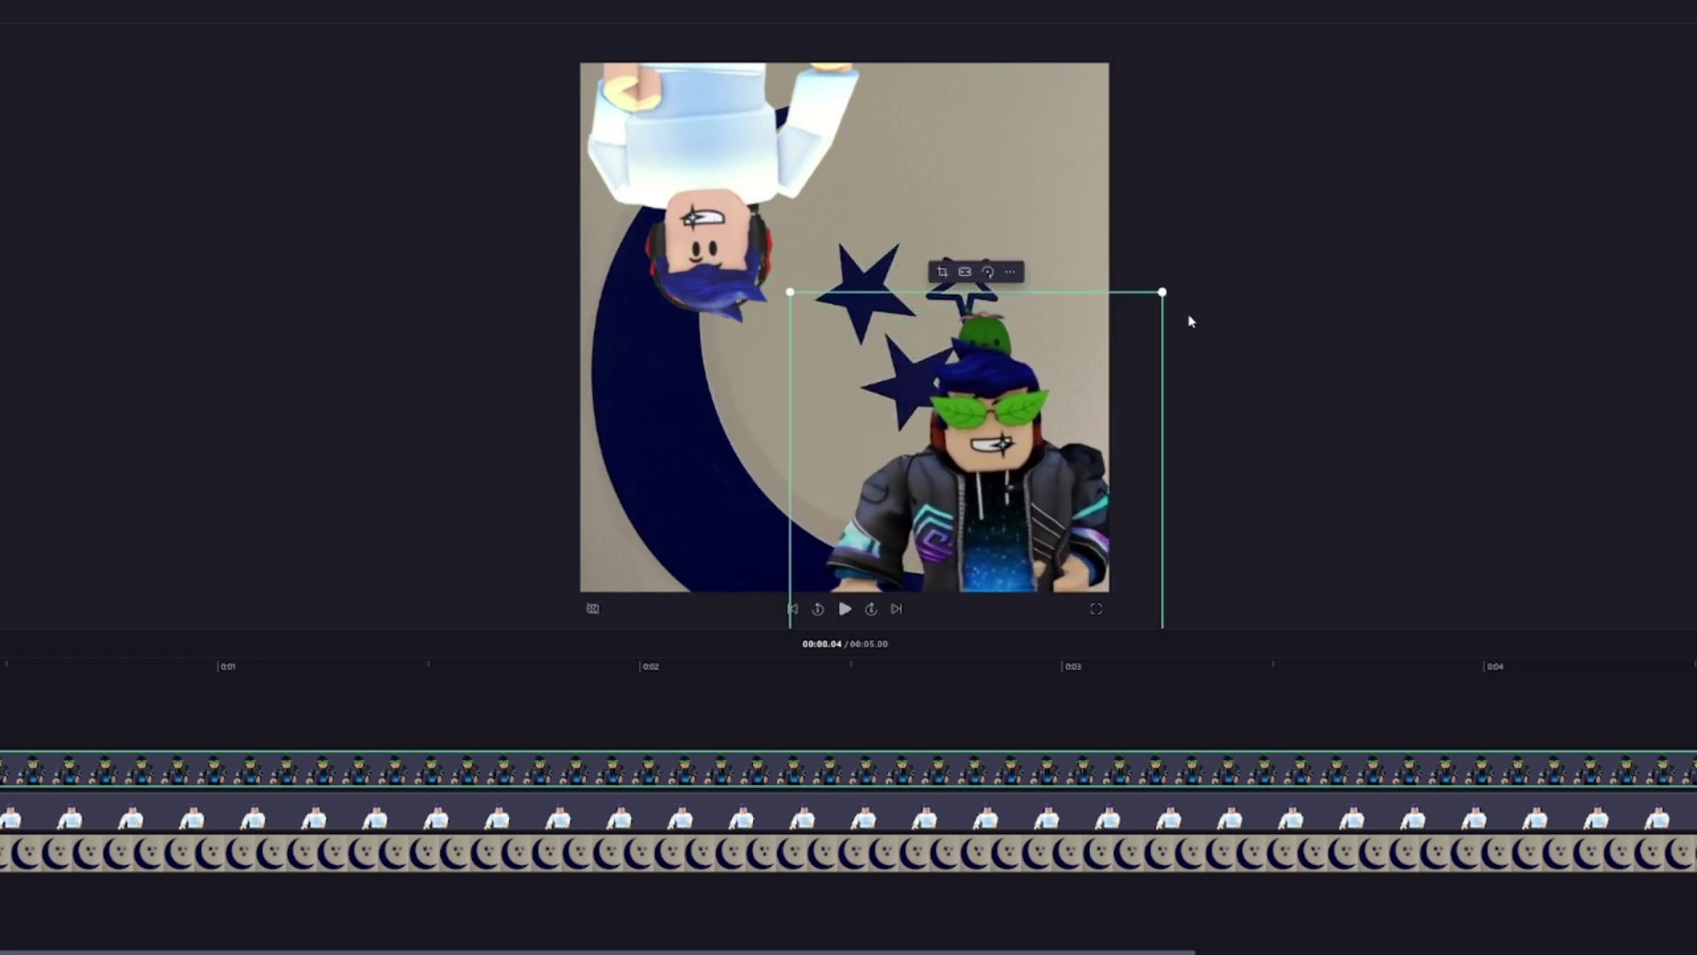
left_click_drag(1119, 359, 1012, 429)
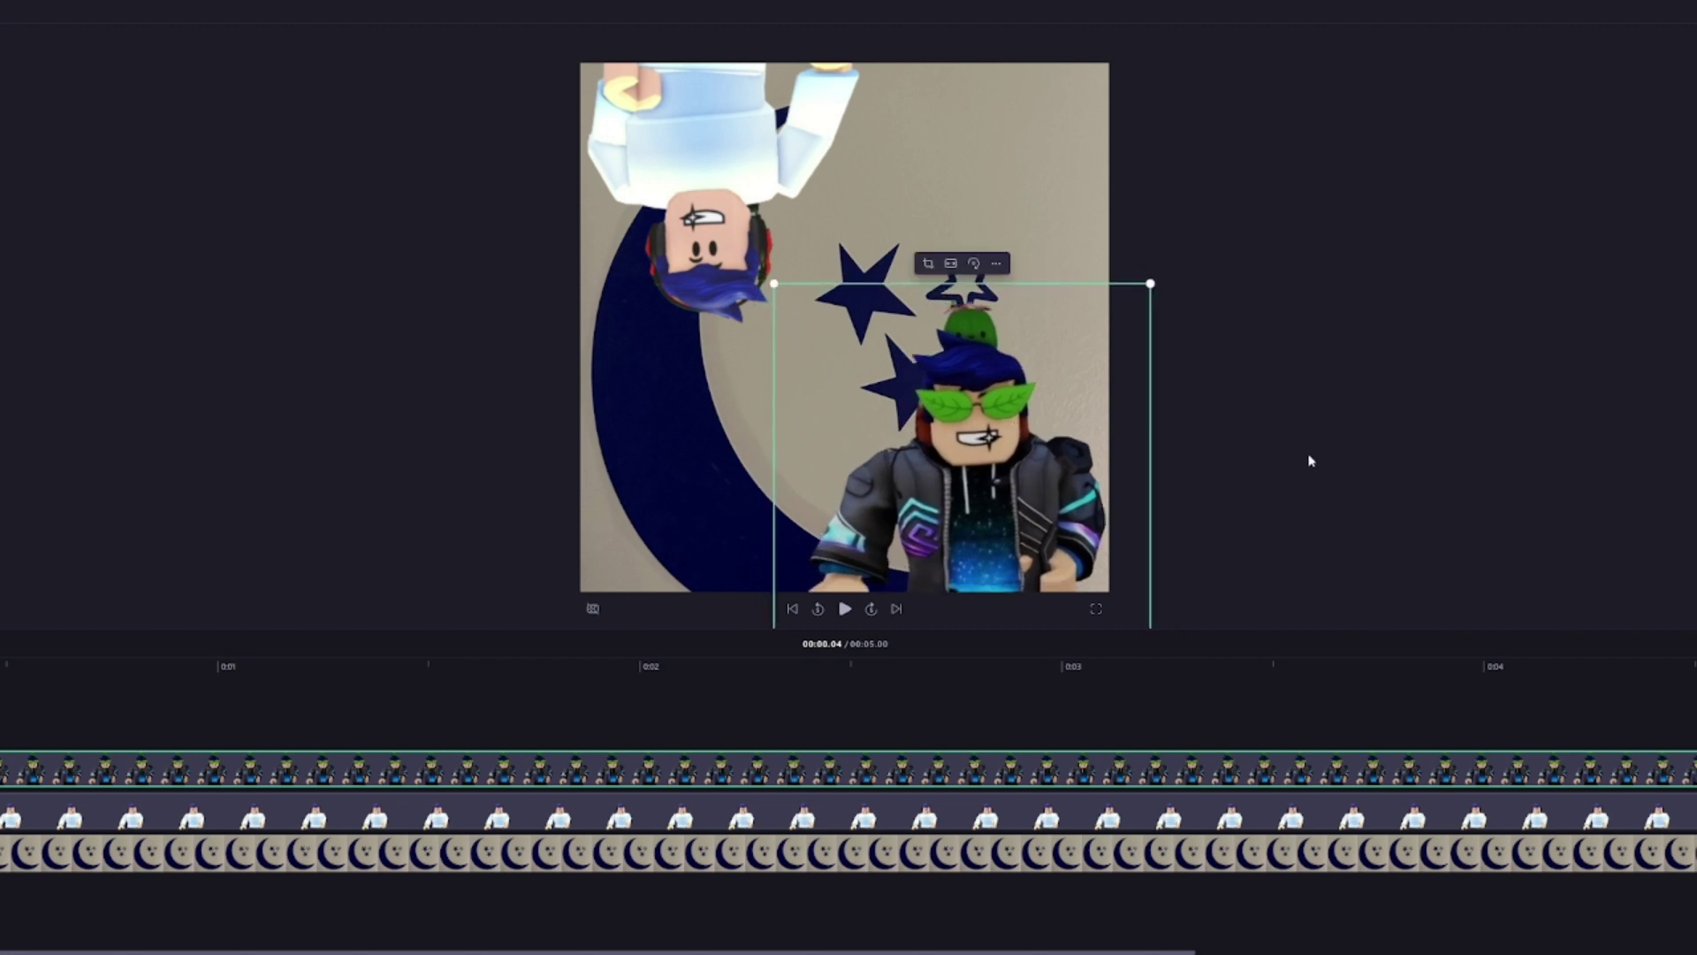
mouse_move(946, 449)
left_mouse_down()
mouse_move(892, 360)
mouse_move(955, 467)
left_mouse_up()
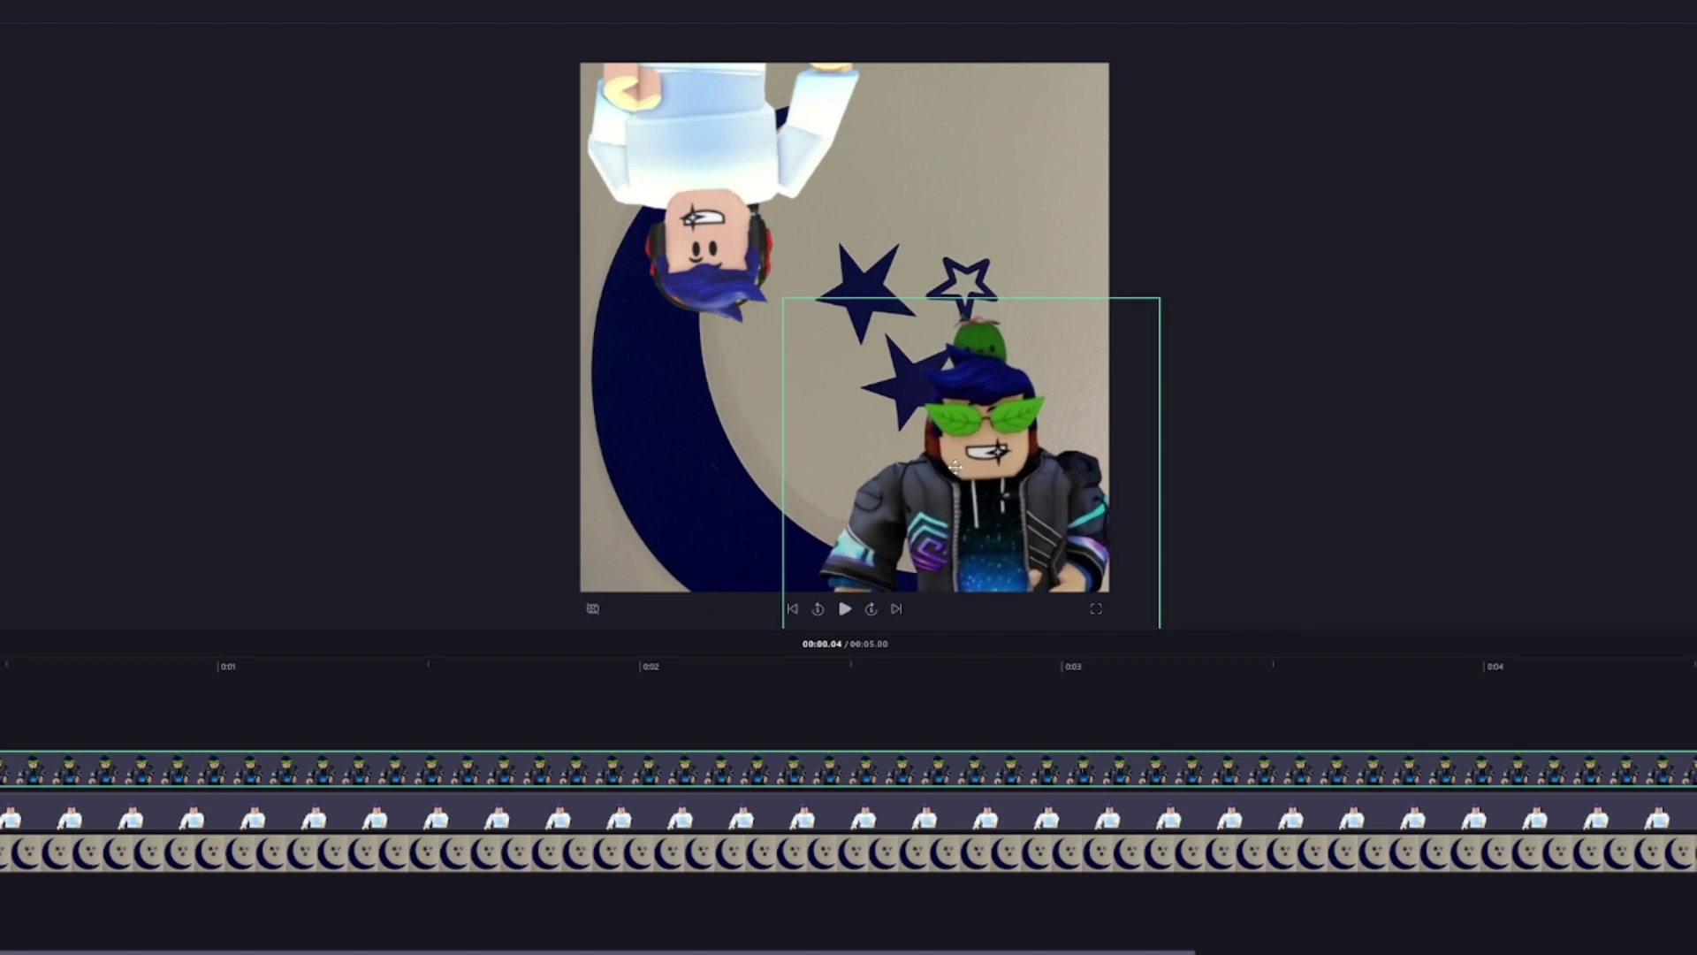
Nudge the upside-down avatar left, then nudge and resize the glasses avatar
left_click(1049, 278)
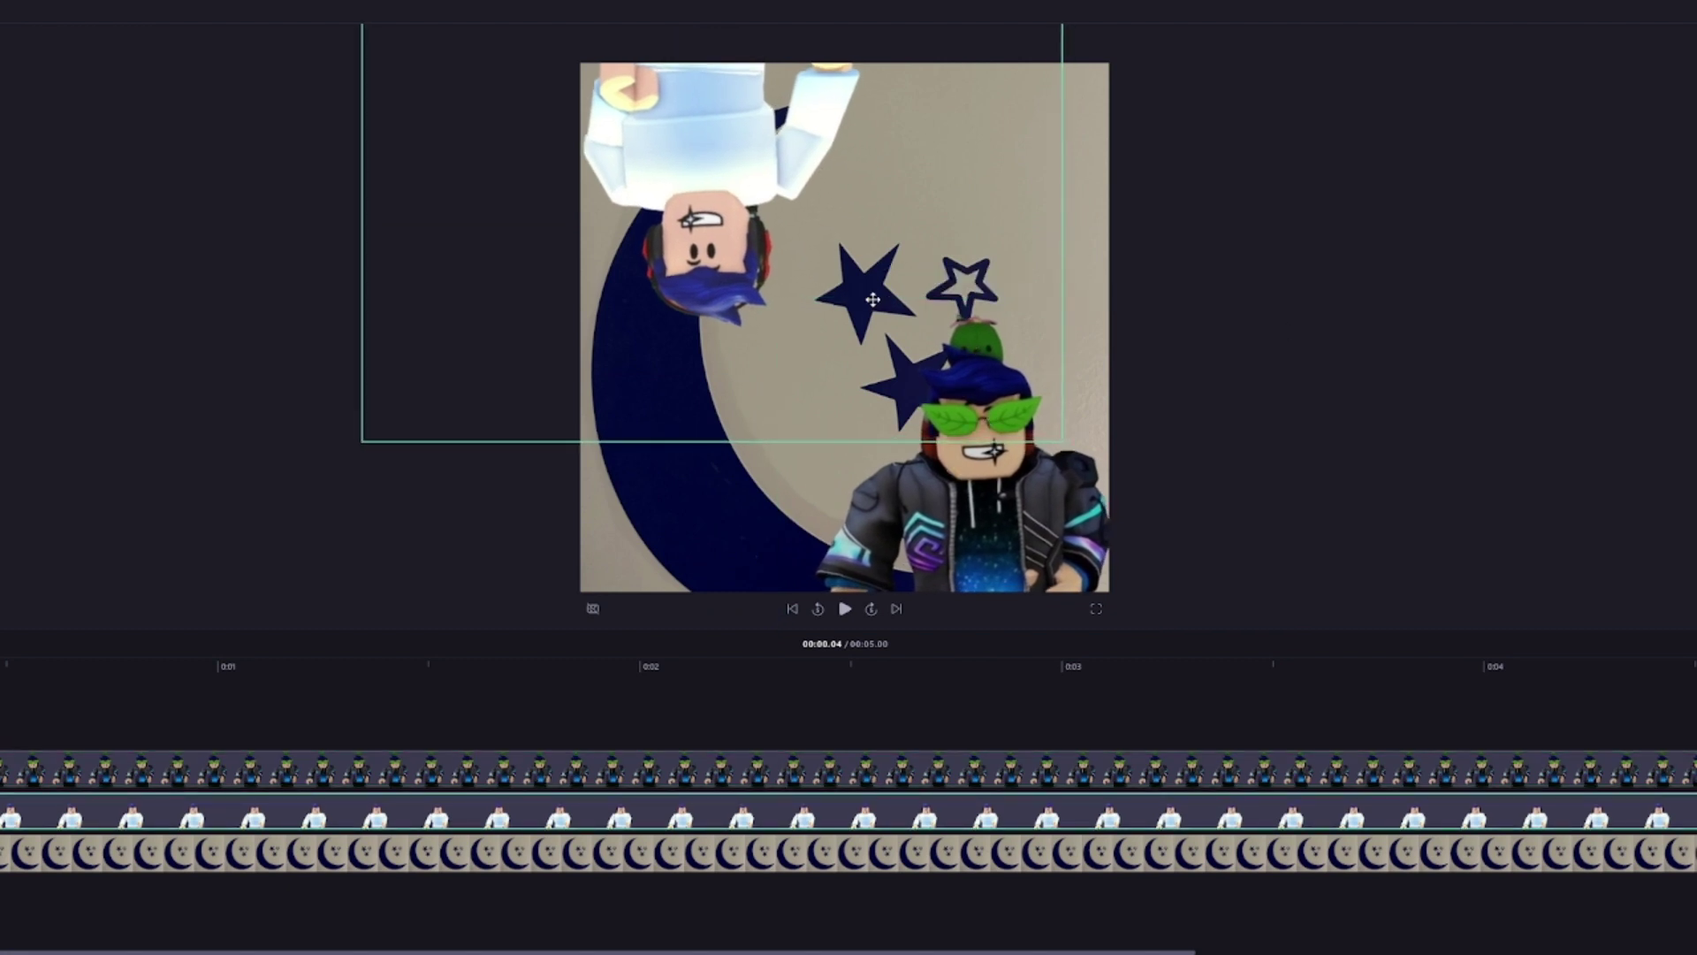
left_click_drag(876, 293, 862, 292)
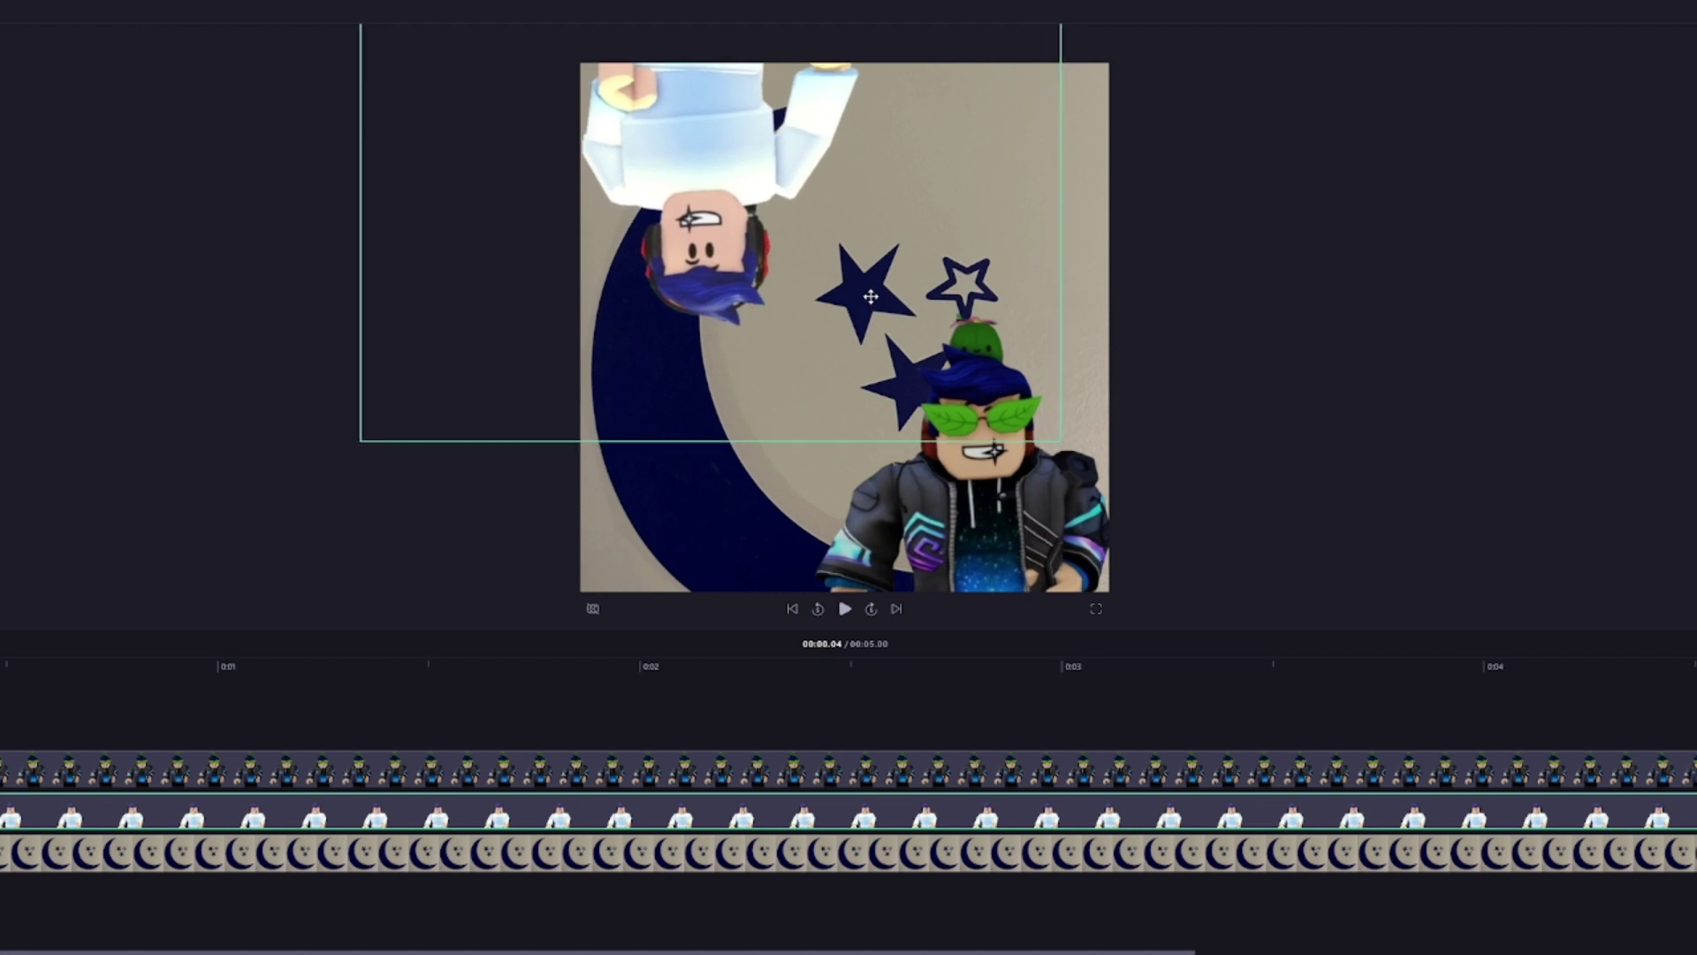
left_click(1010, 520)
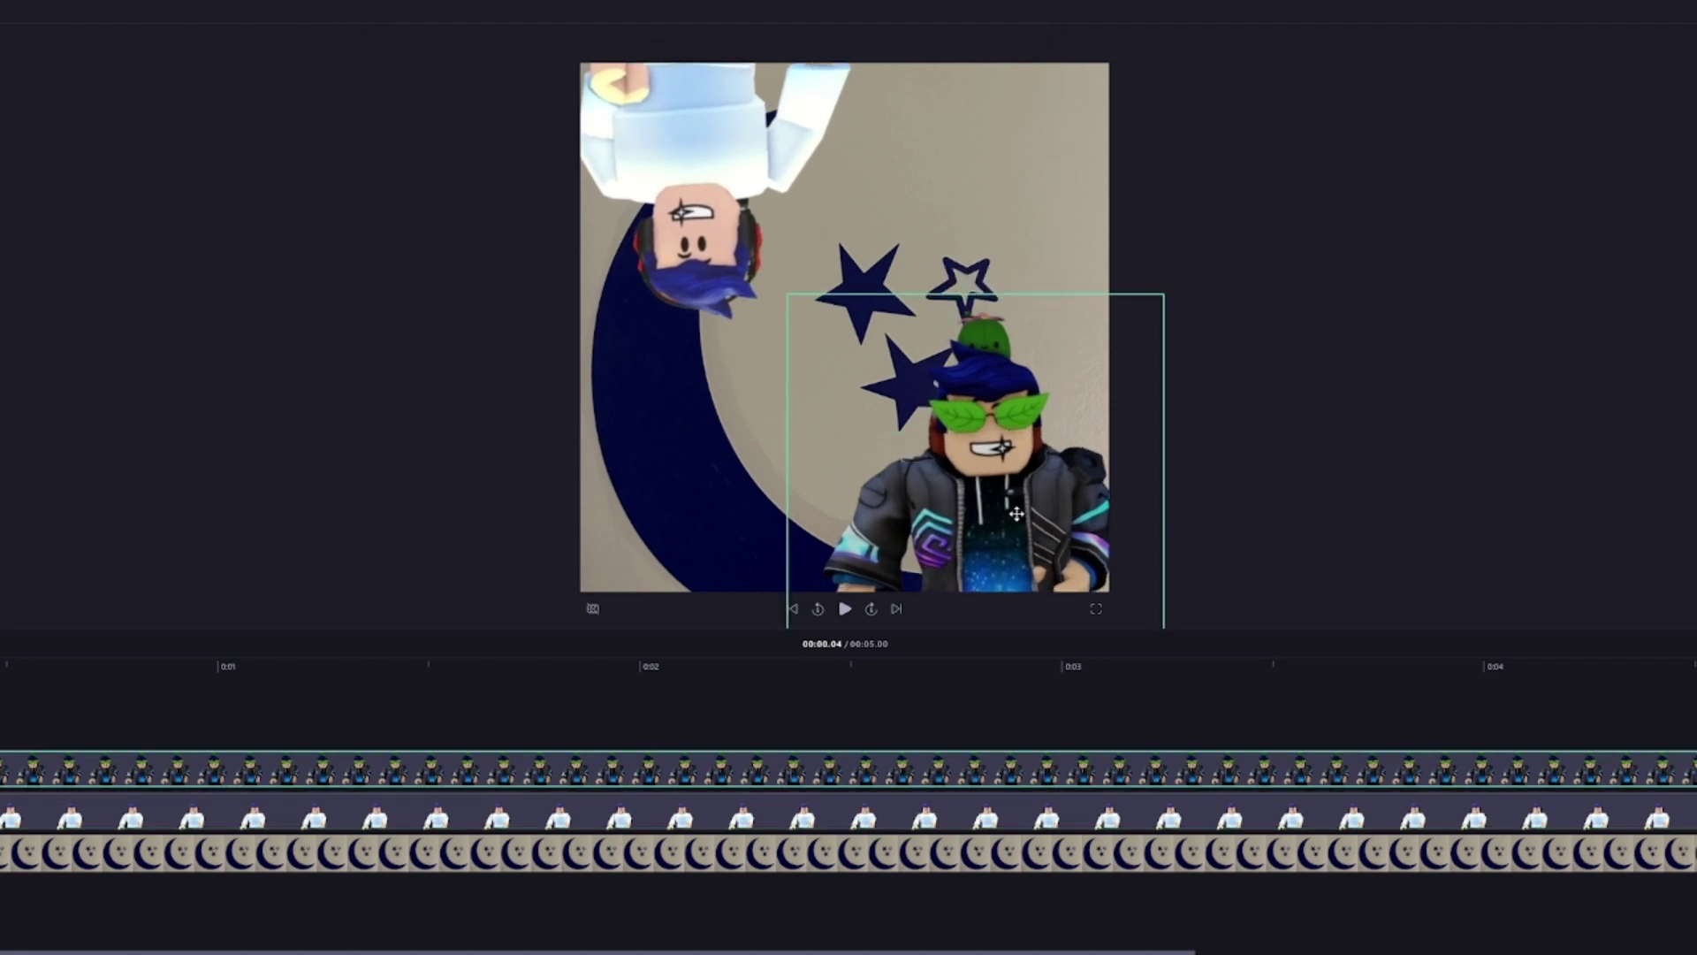
left_click_drag(1010, 521, 1007, 488)
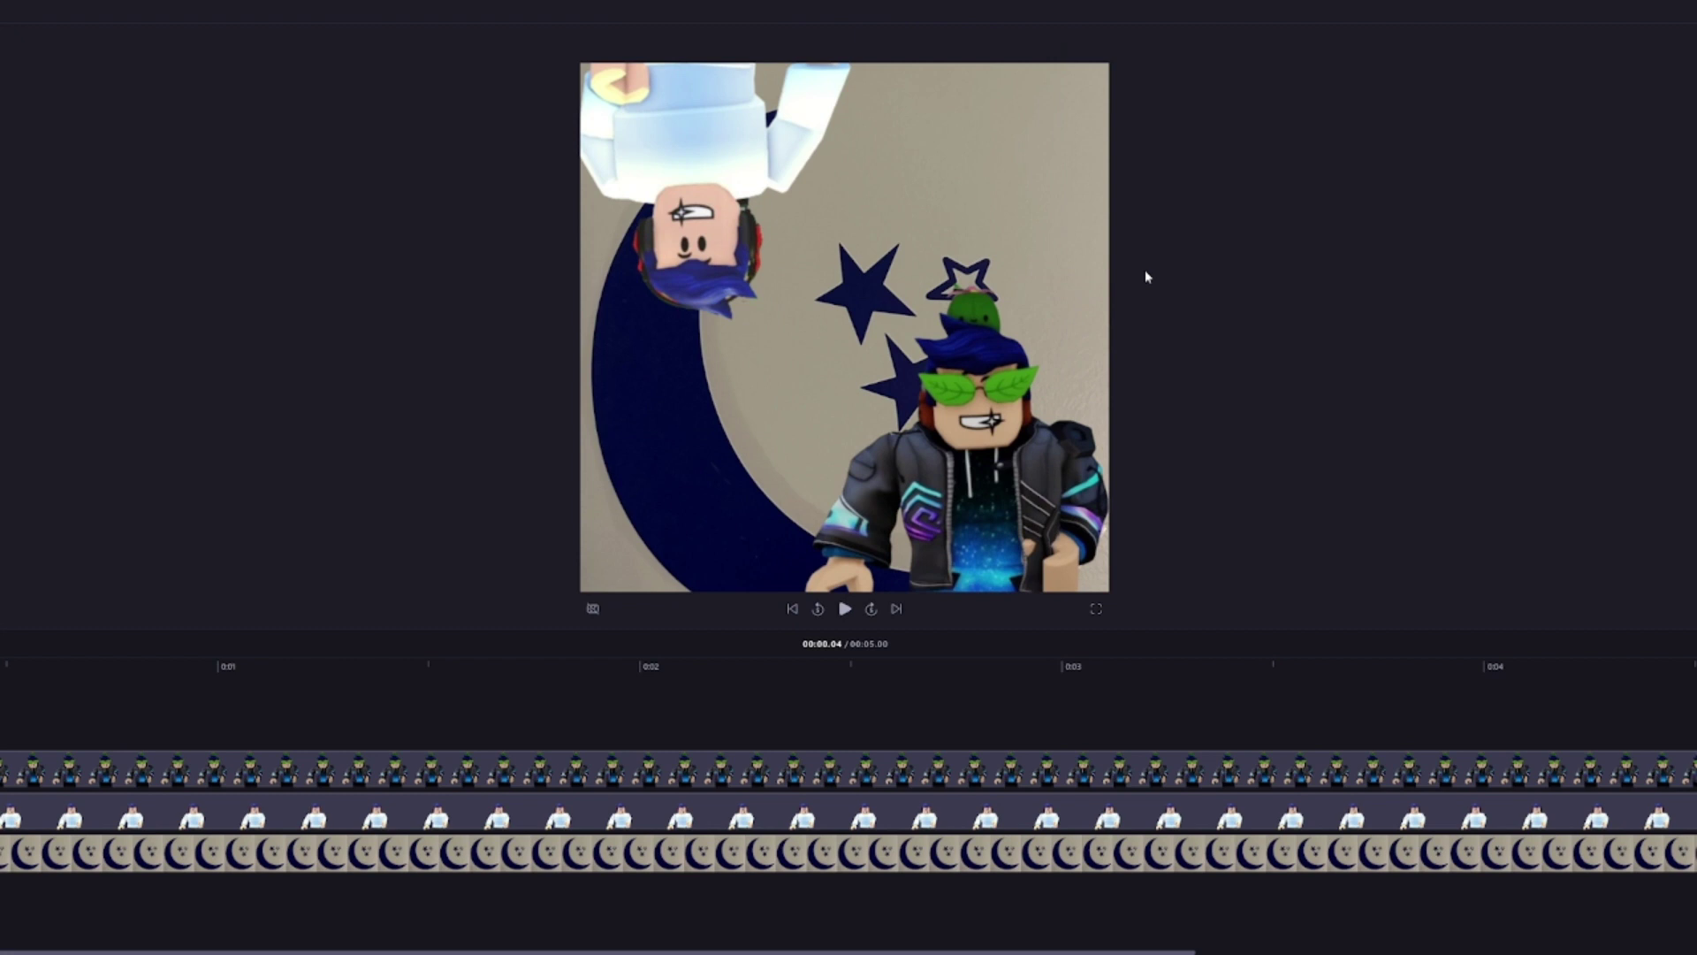
left_click_drag(1151, 267, 1191, 256)
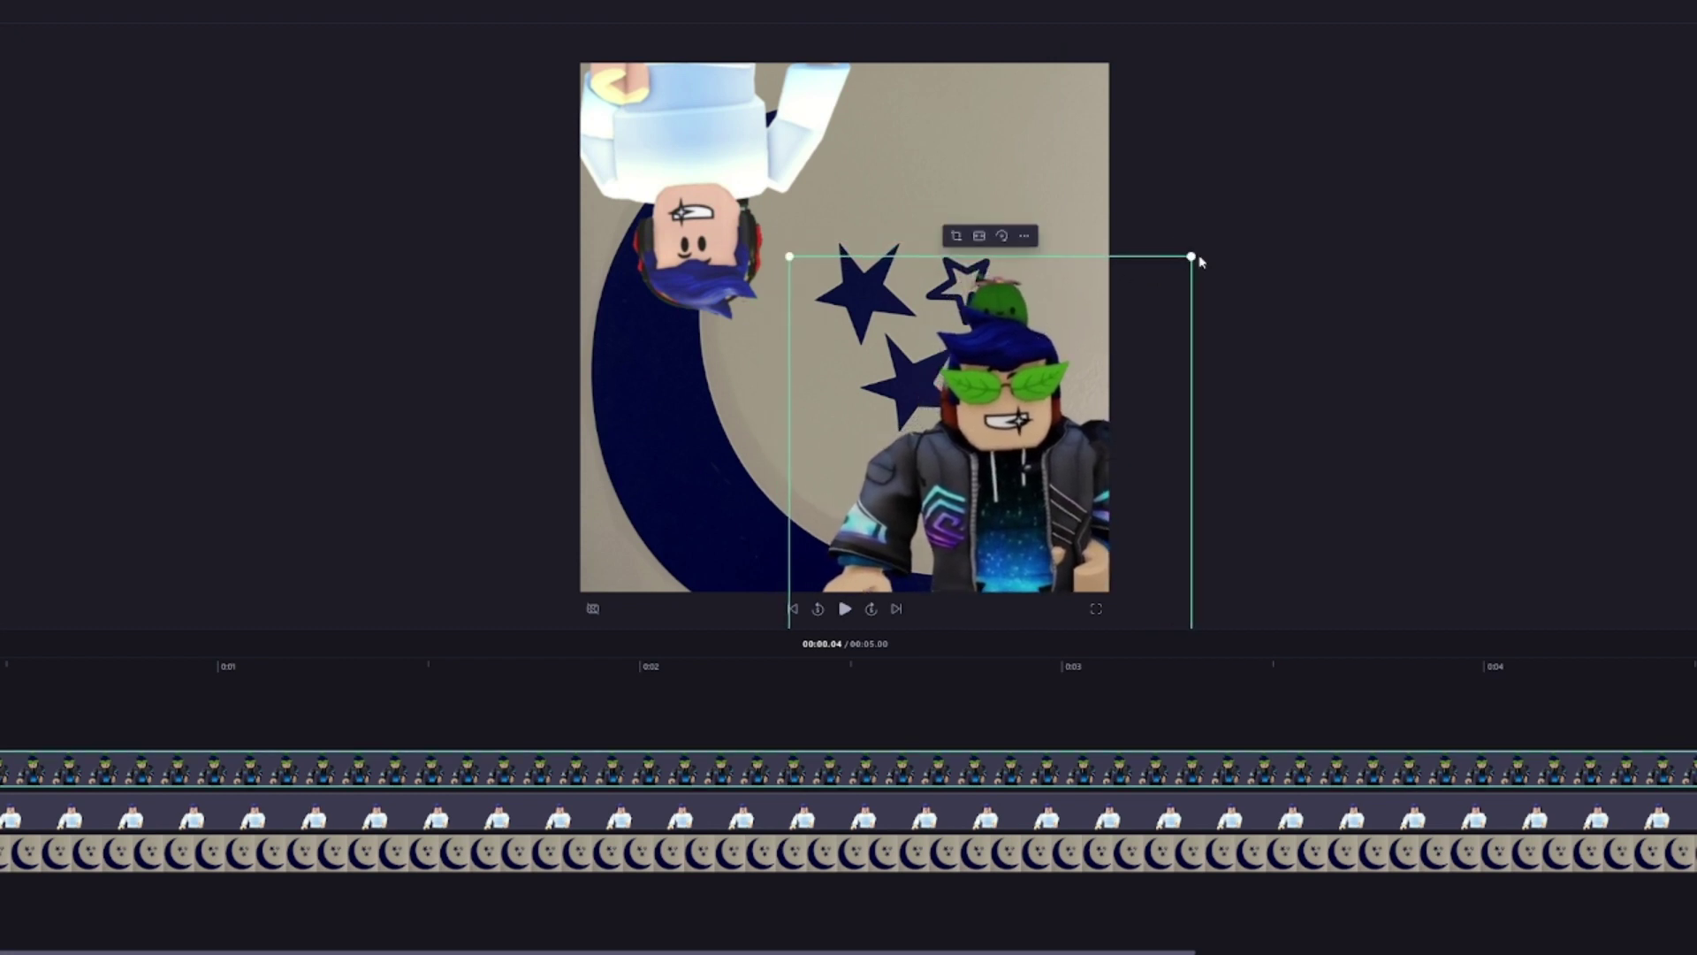
left_click_drag(1199, 260, 1177, 270)
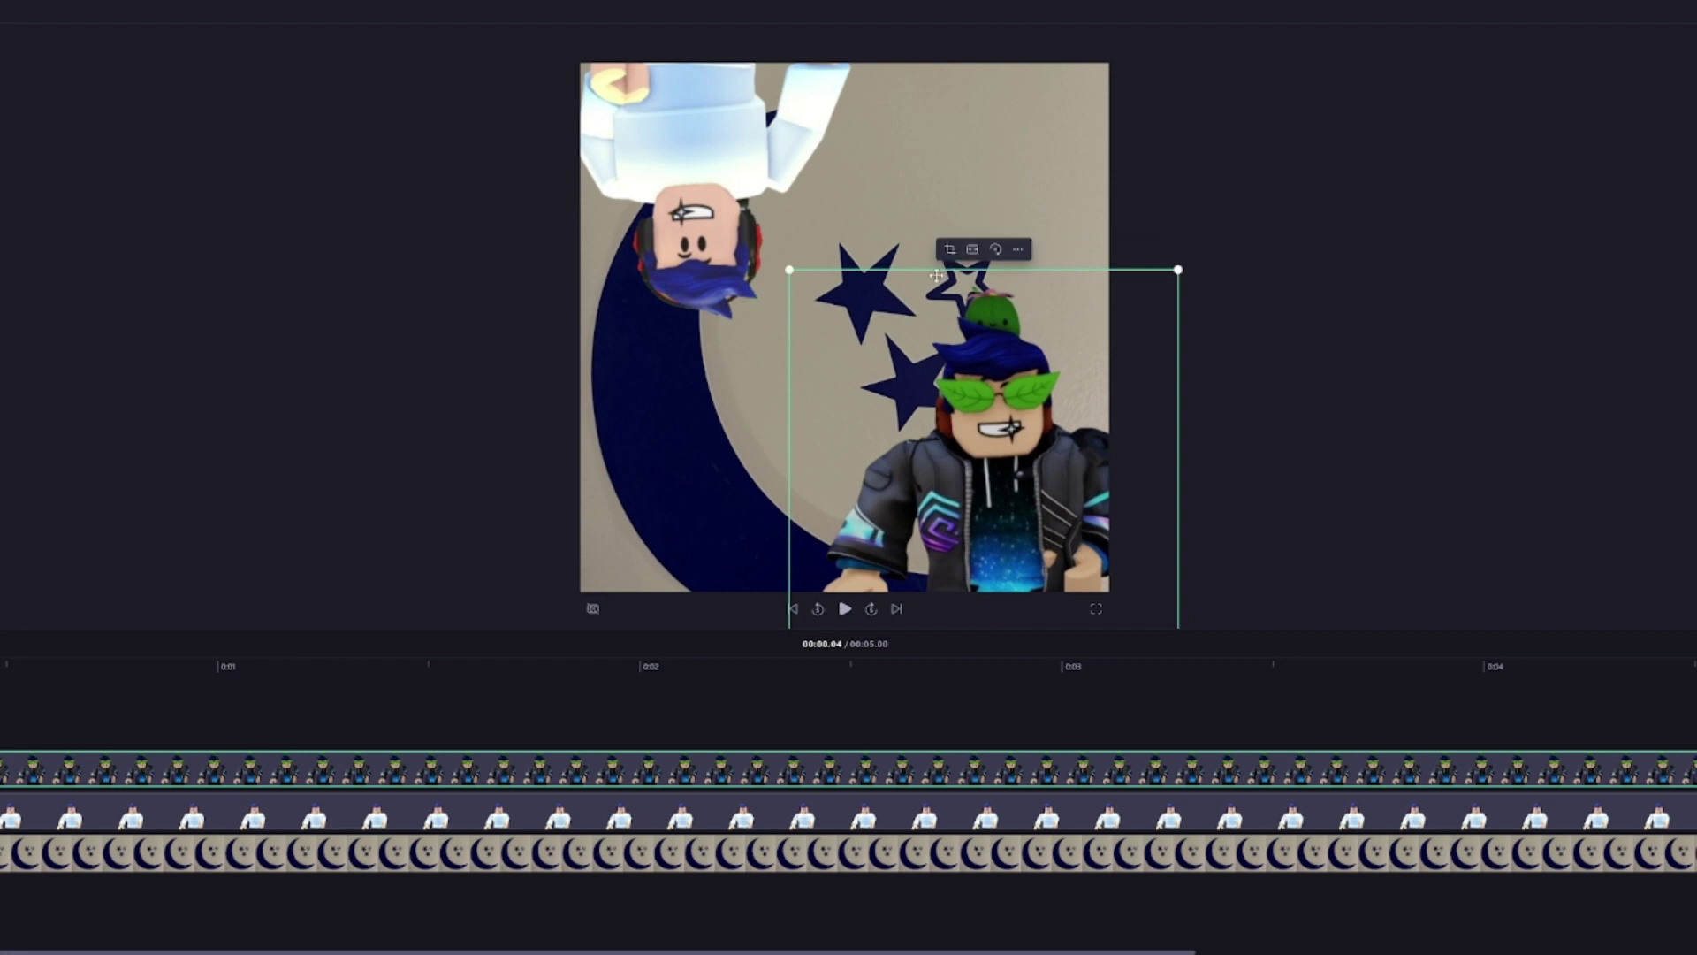
Enlarge the upside-down avatar slightly, then enlarge the hoodie avatar up-right and deselect it
left_click(765, 208)
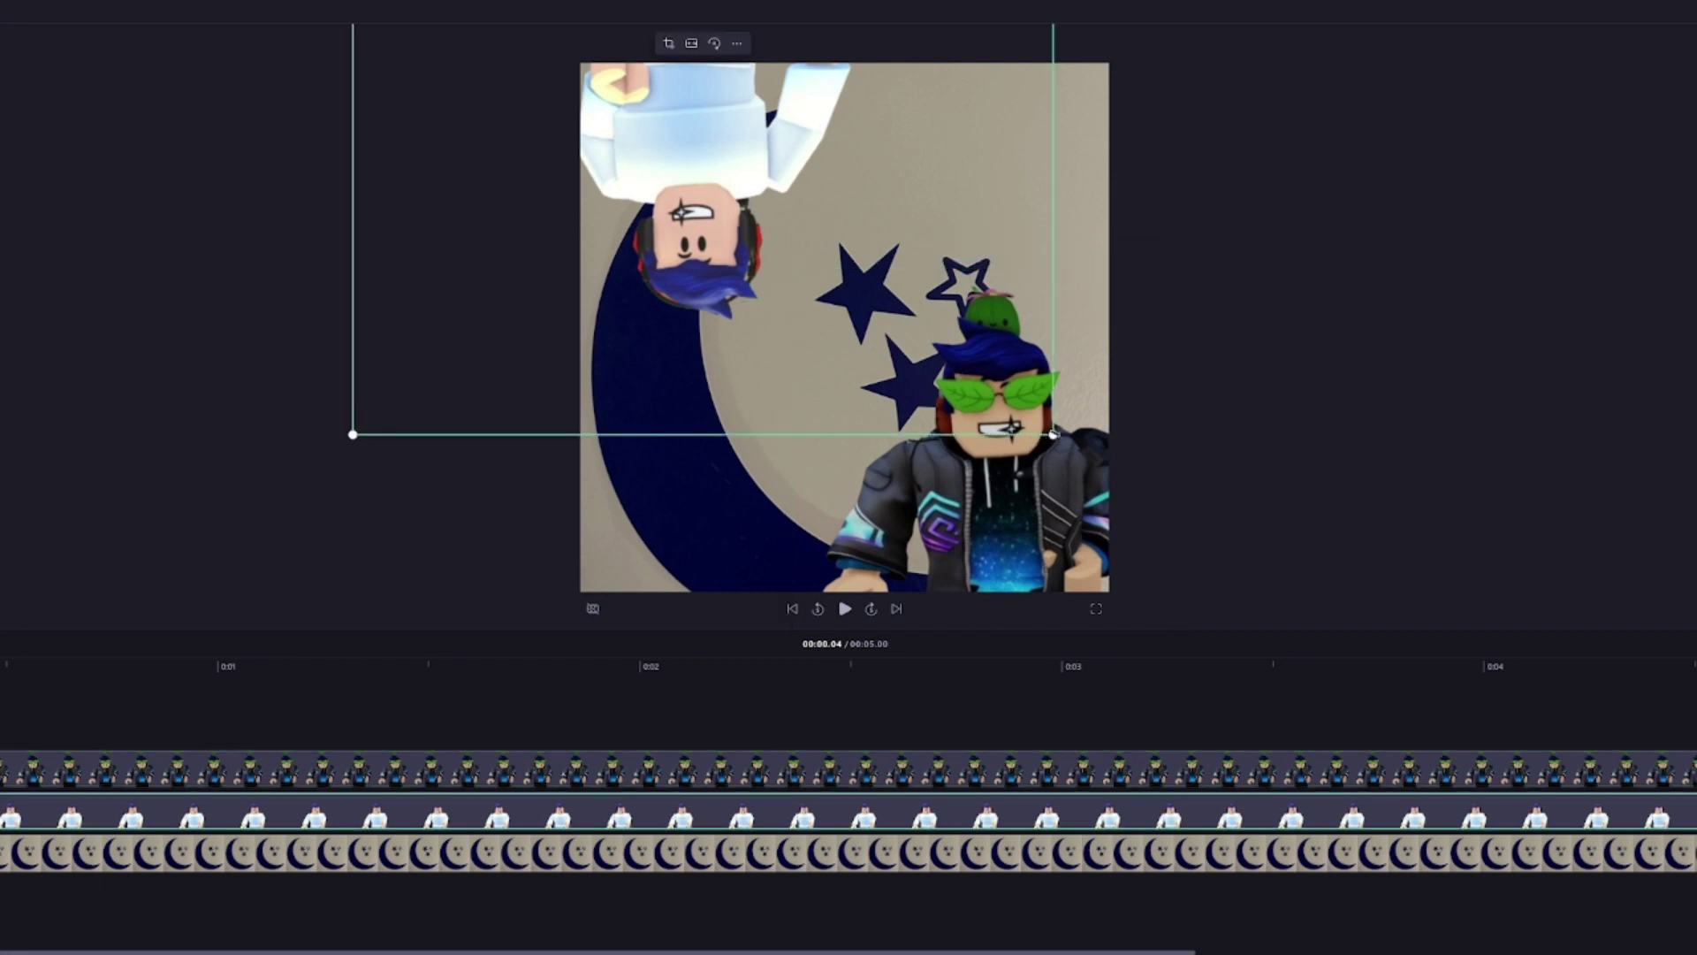
left_click_drag(1053, 434, 1073, 449)
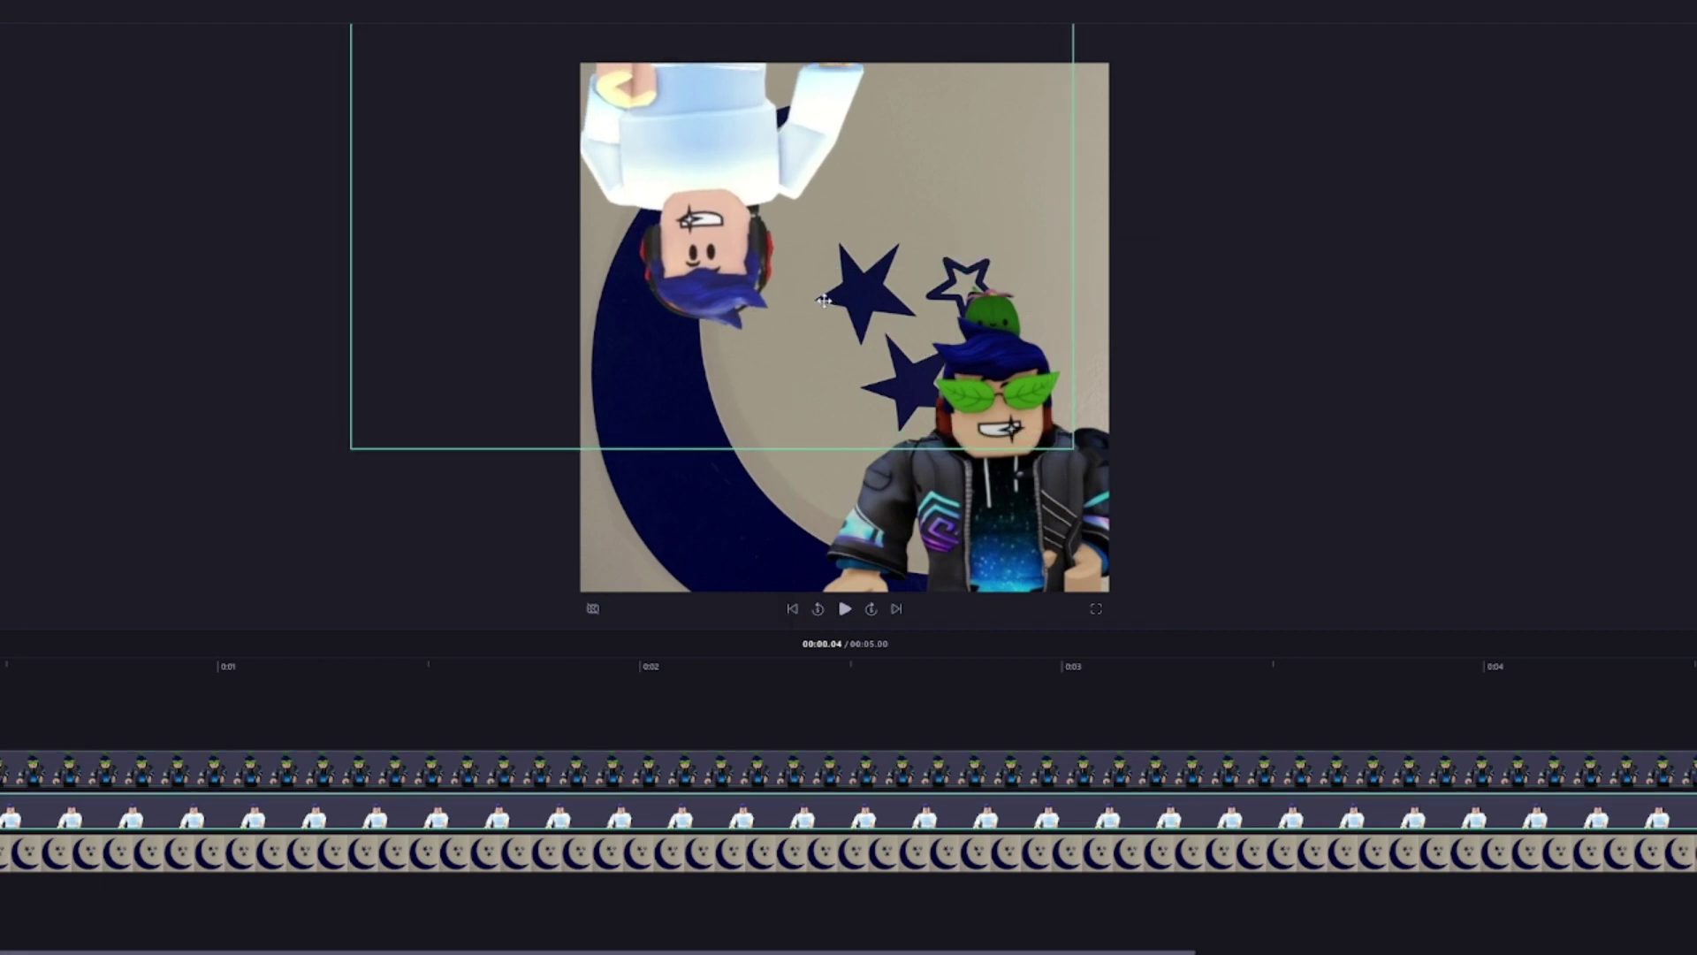
left_click_drag(824, 302, 839, 300)
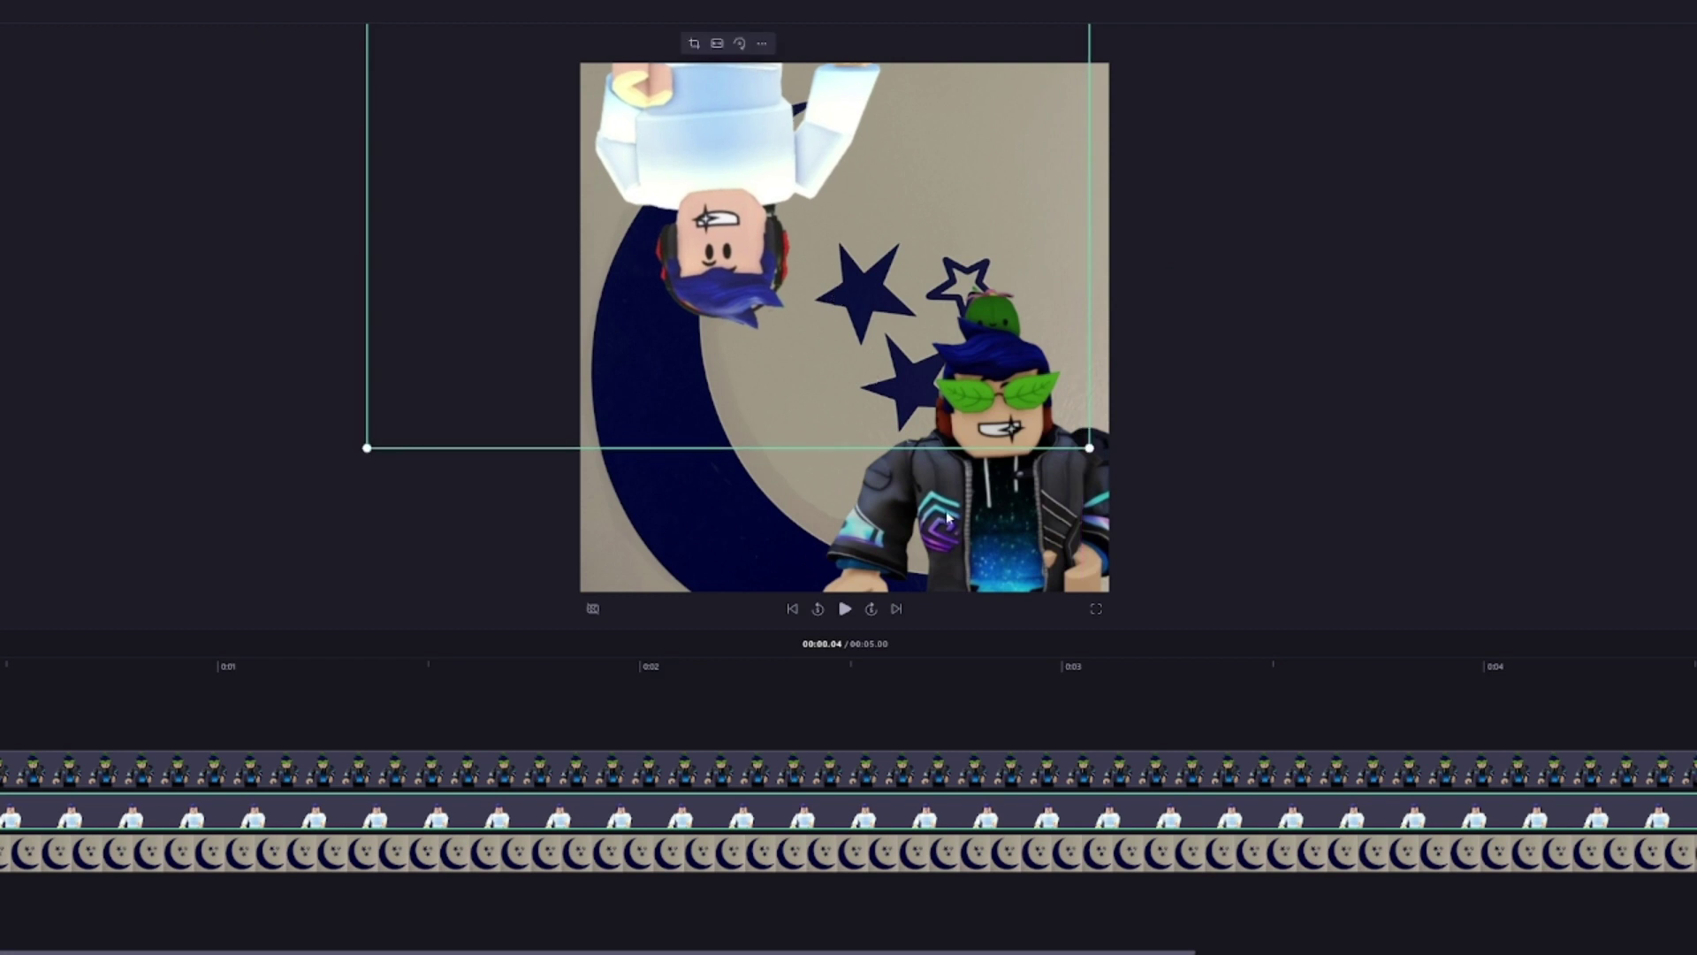
left_click(979, 496)
left_click_drag(1177, 270, 1163, 277)
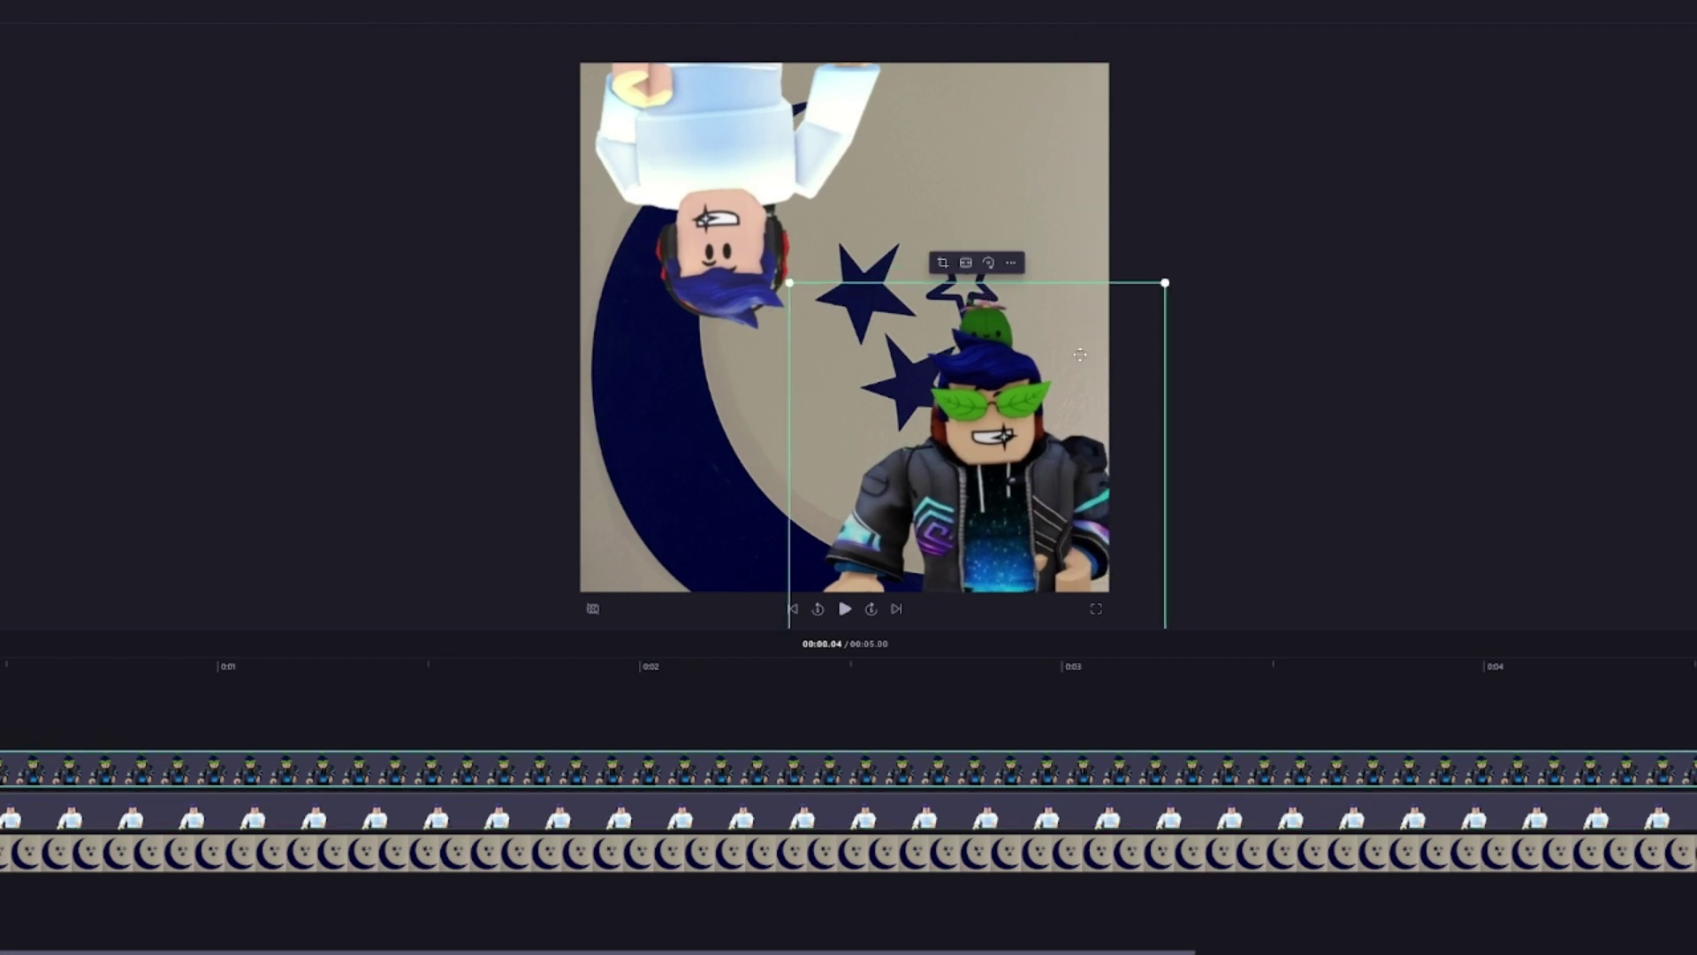
left_click_drag(1077, 345, 1087, 326)
left_click(1281, 326)
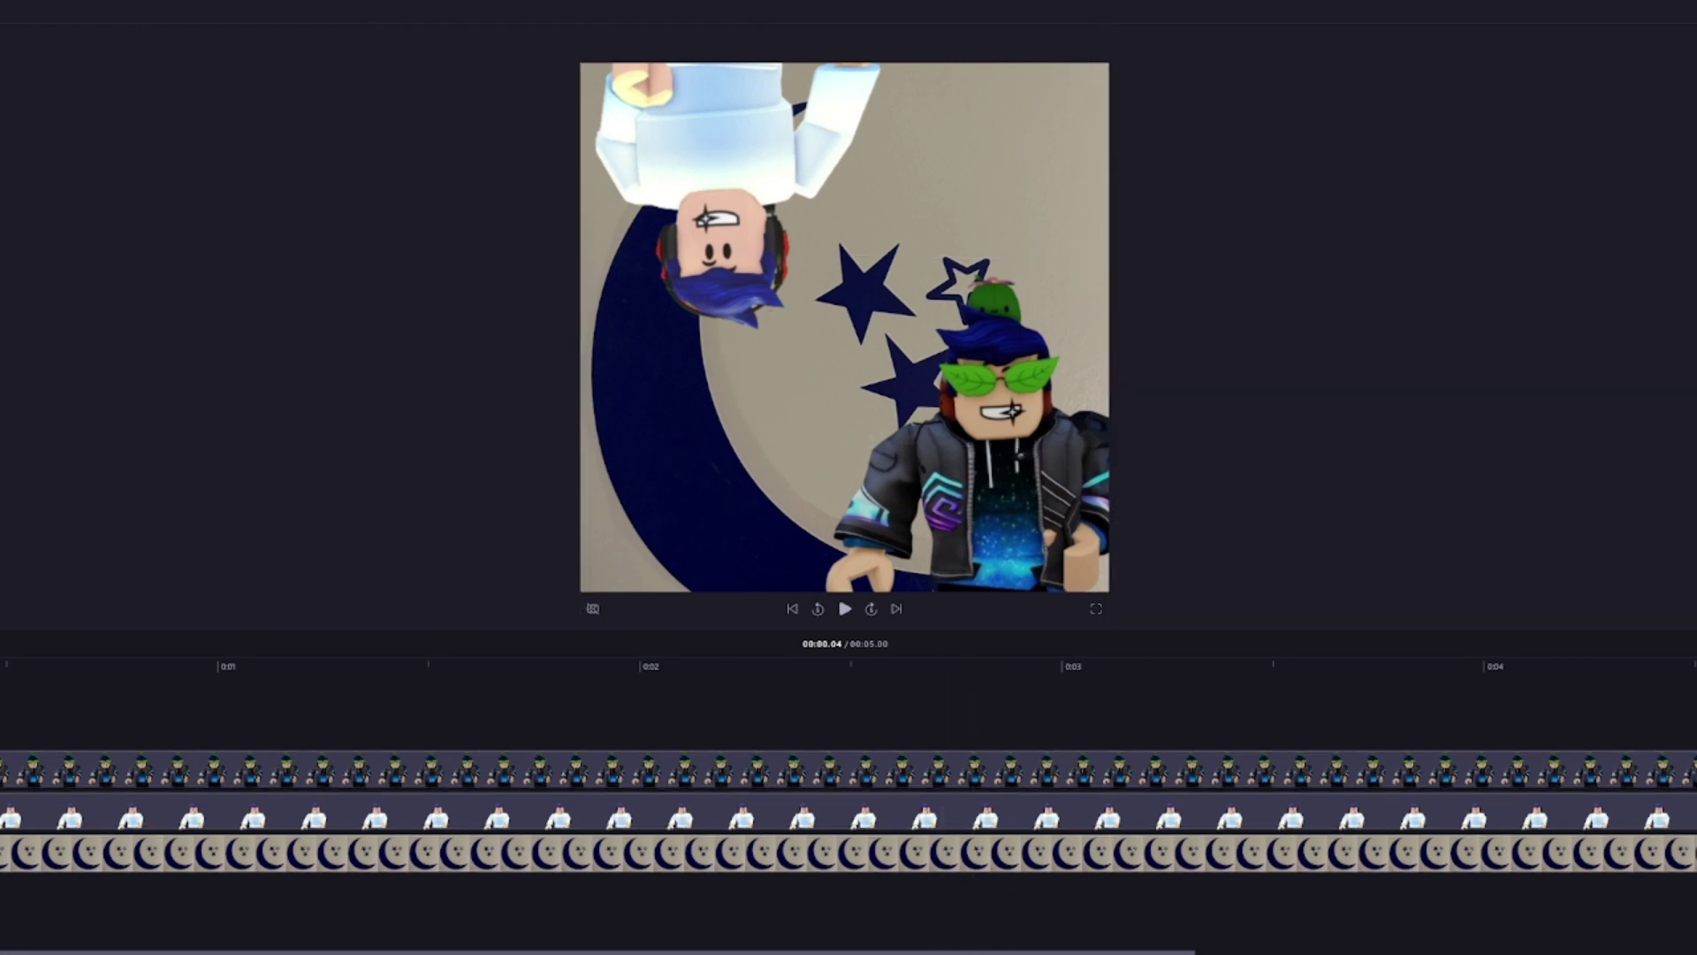
scroll(1176, 720, "right", 3)
left_click(1175, 720)
left_click(1288, 708)
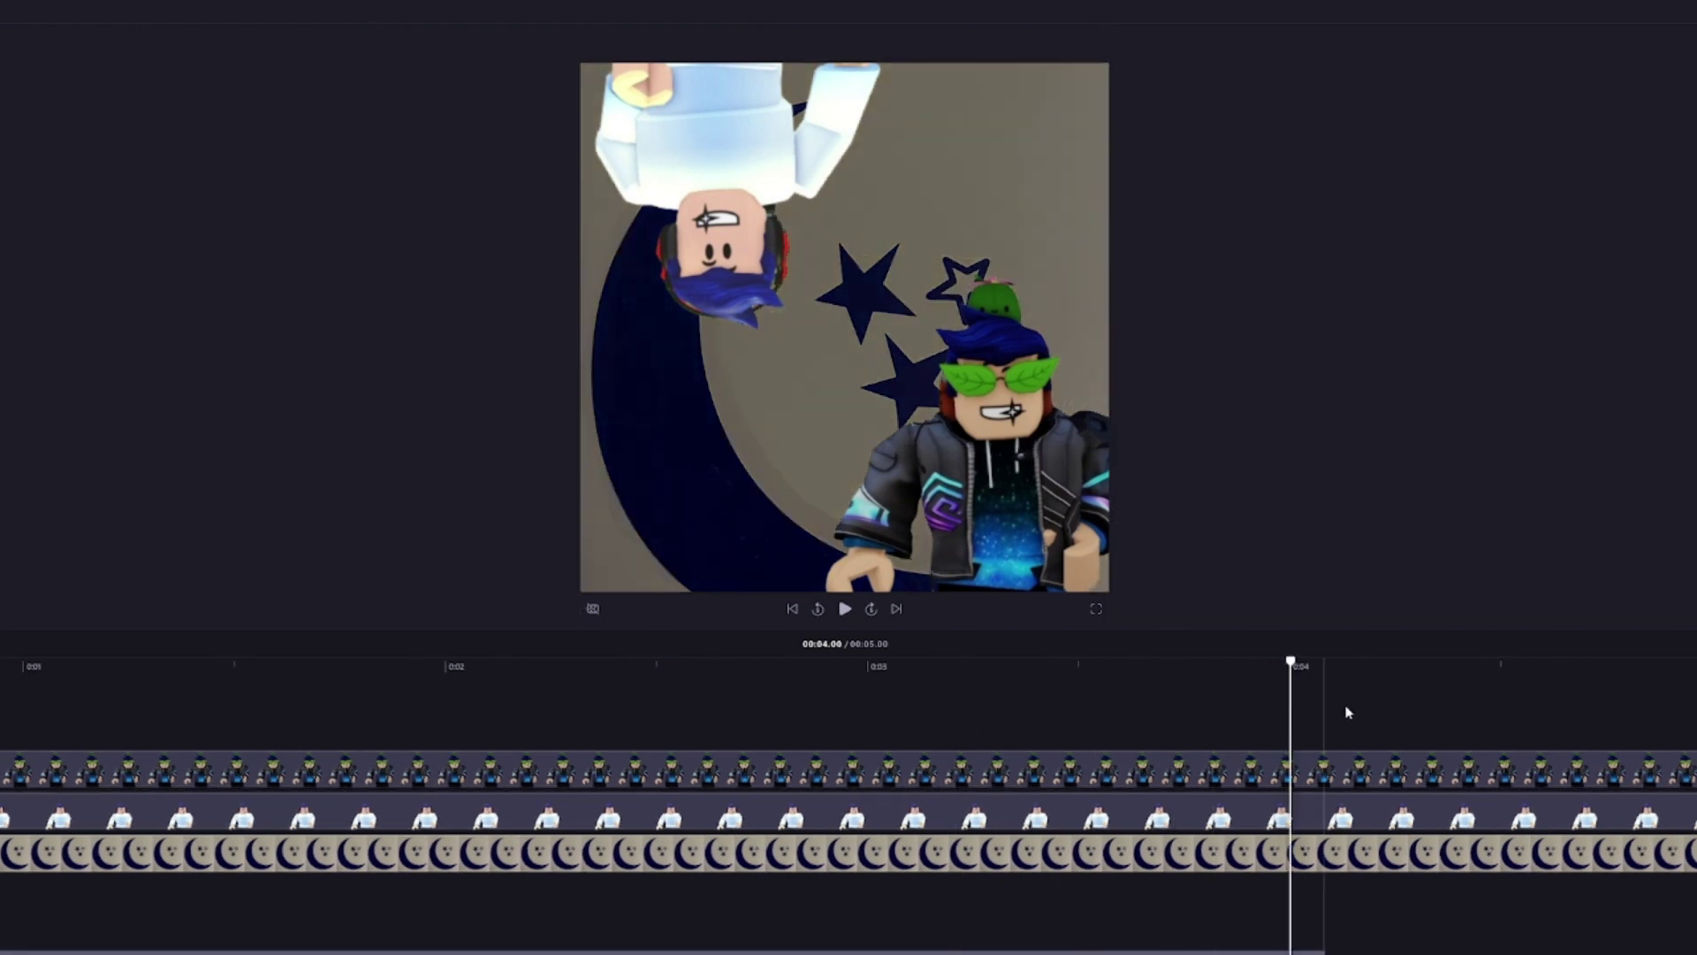
left_click_drag(1346, 711, 1635, 721)
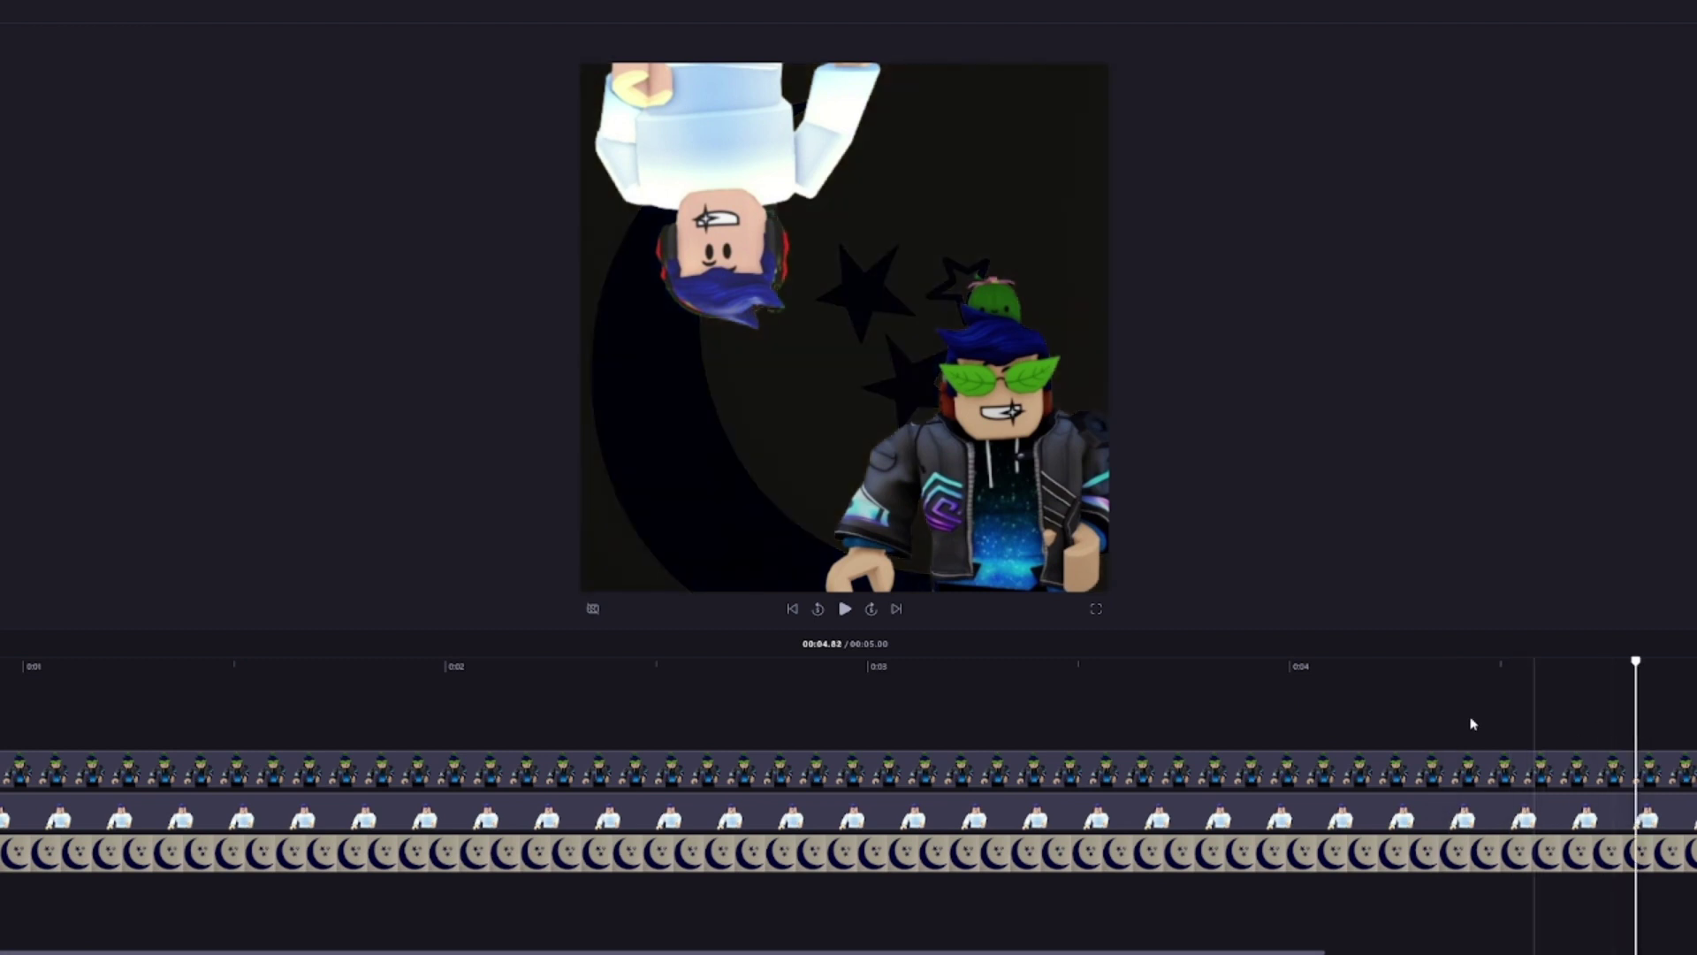
left_click(1261, 704)
left_click(515, 670)
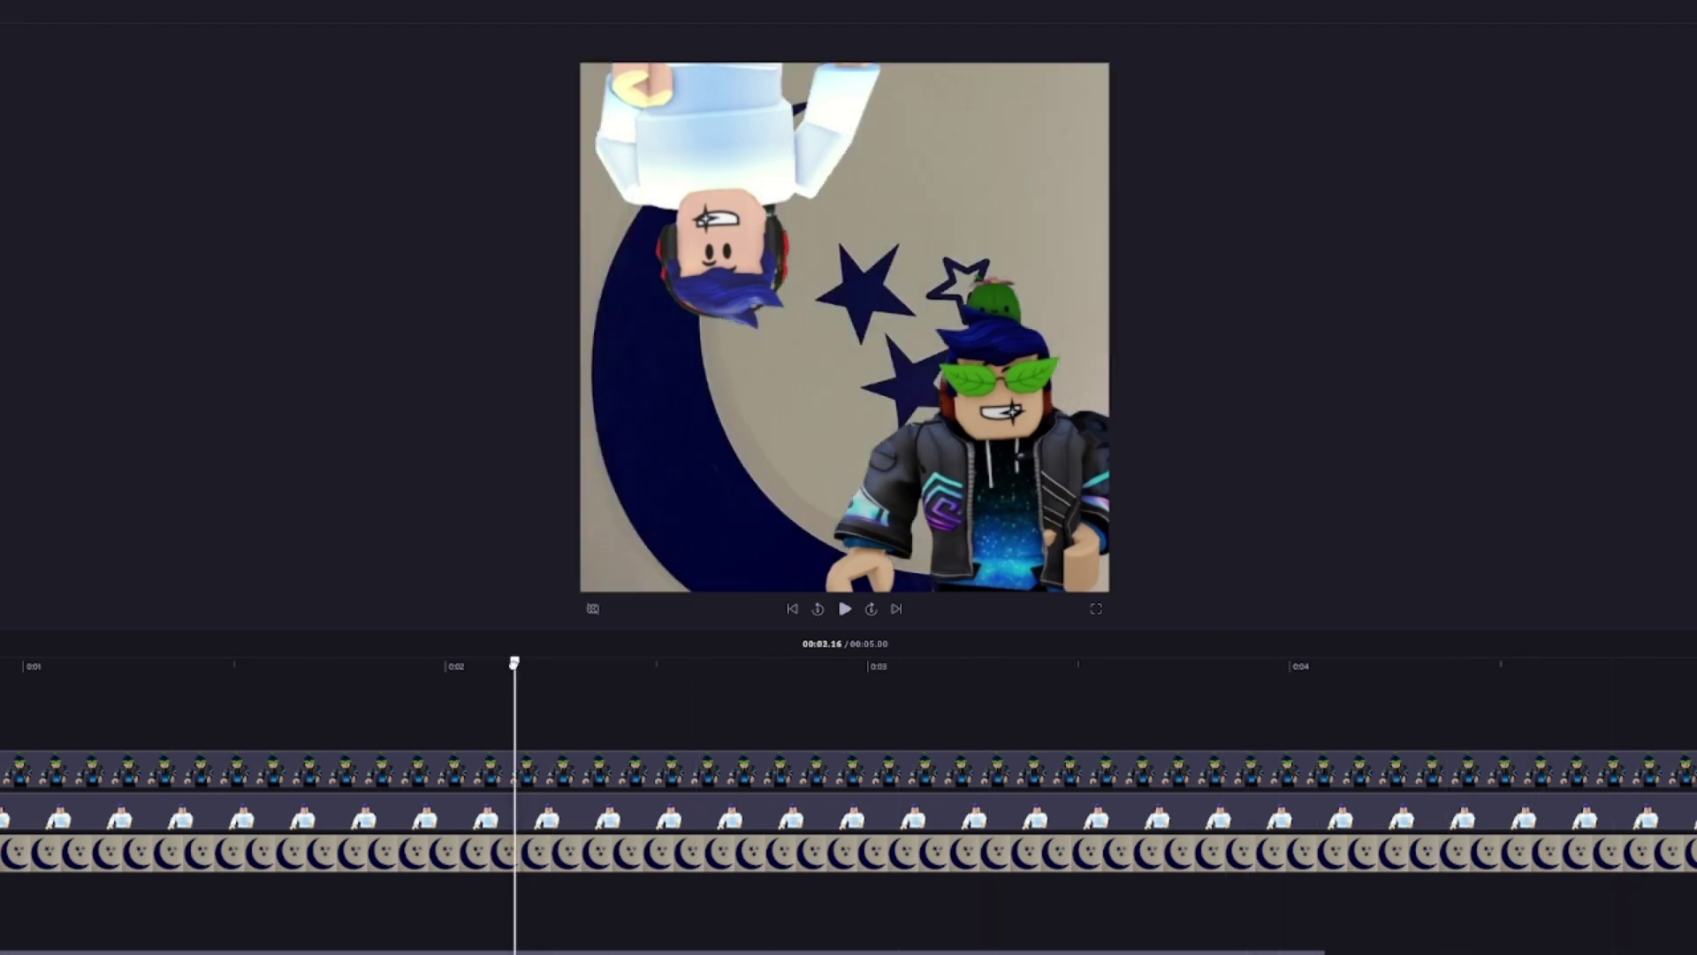
left_click(268, 676)
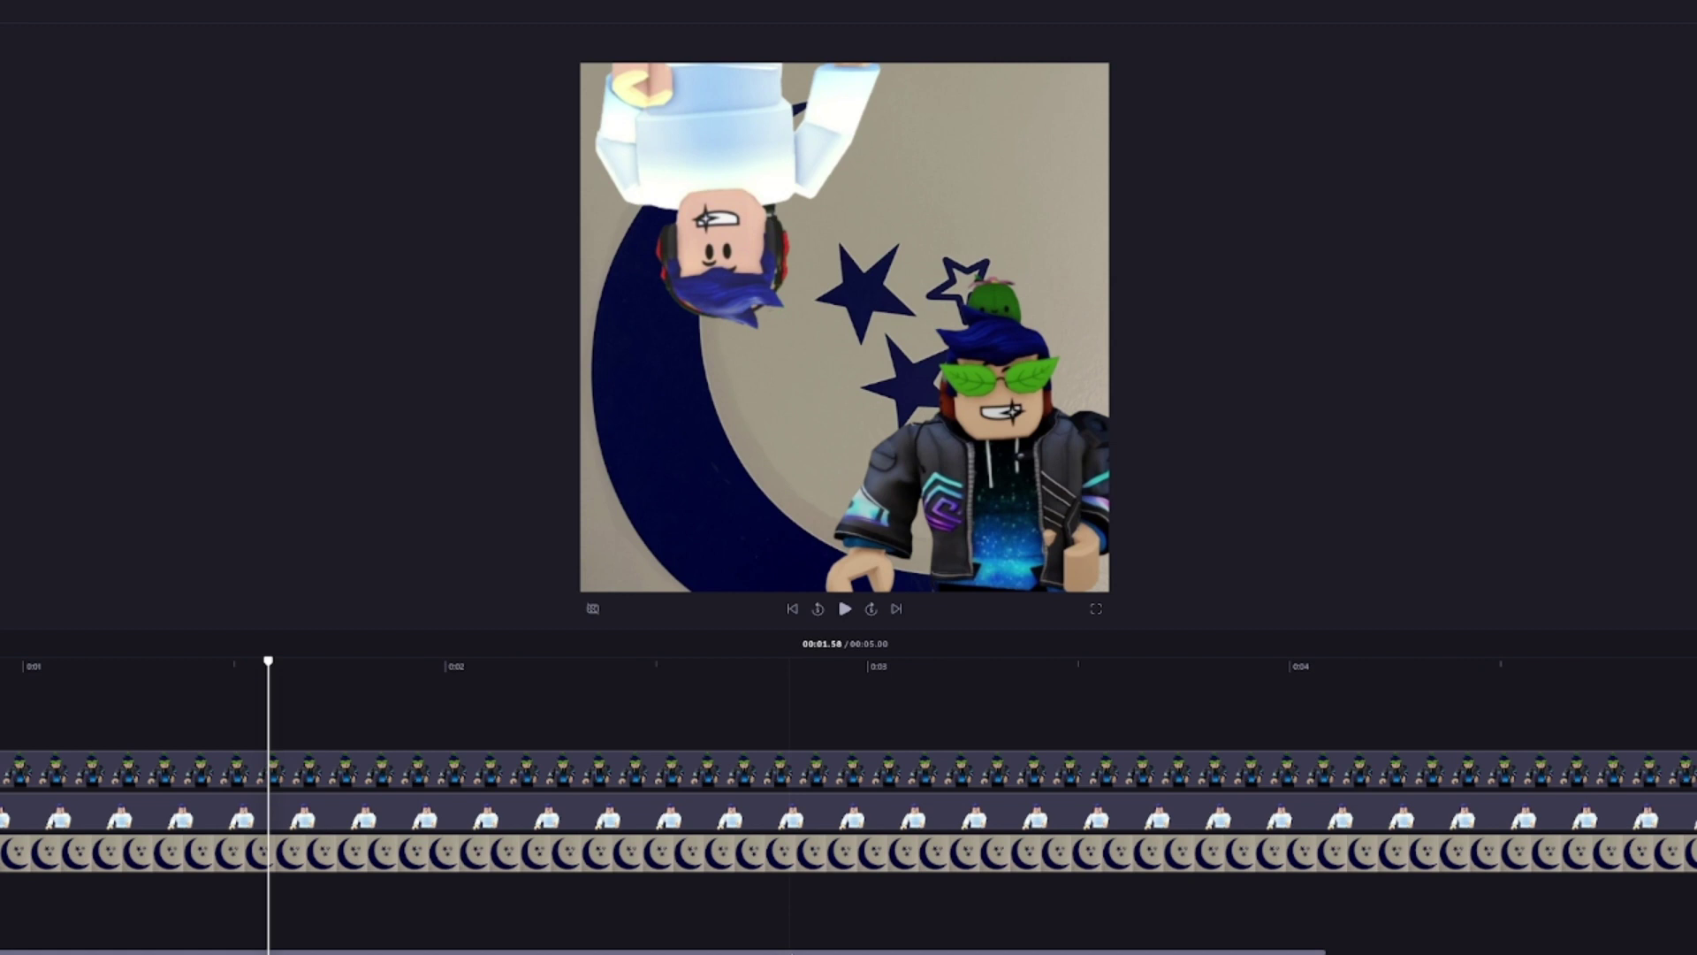
scroll(455, 921, "left", 3)
left_click(58, 718)
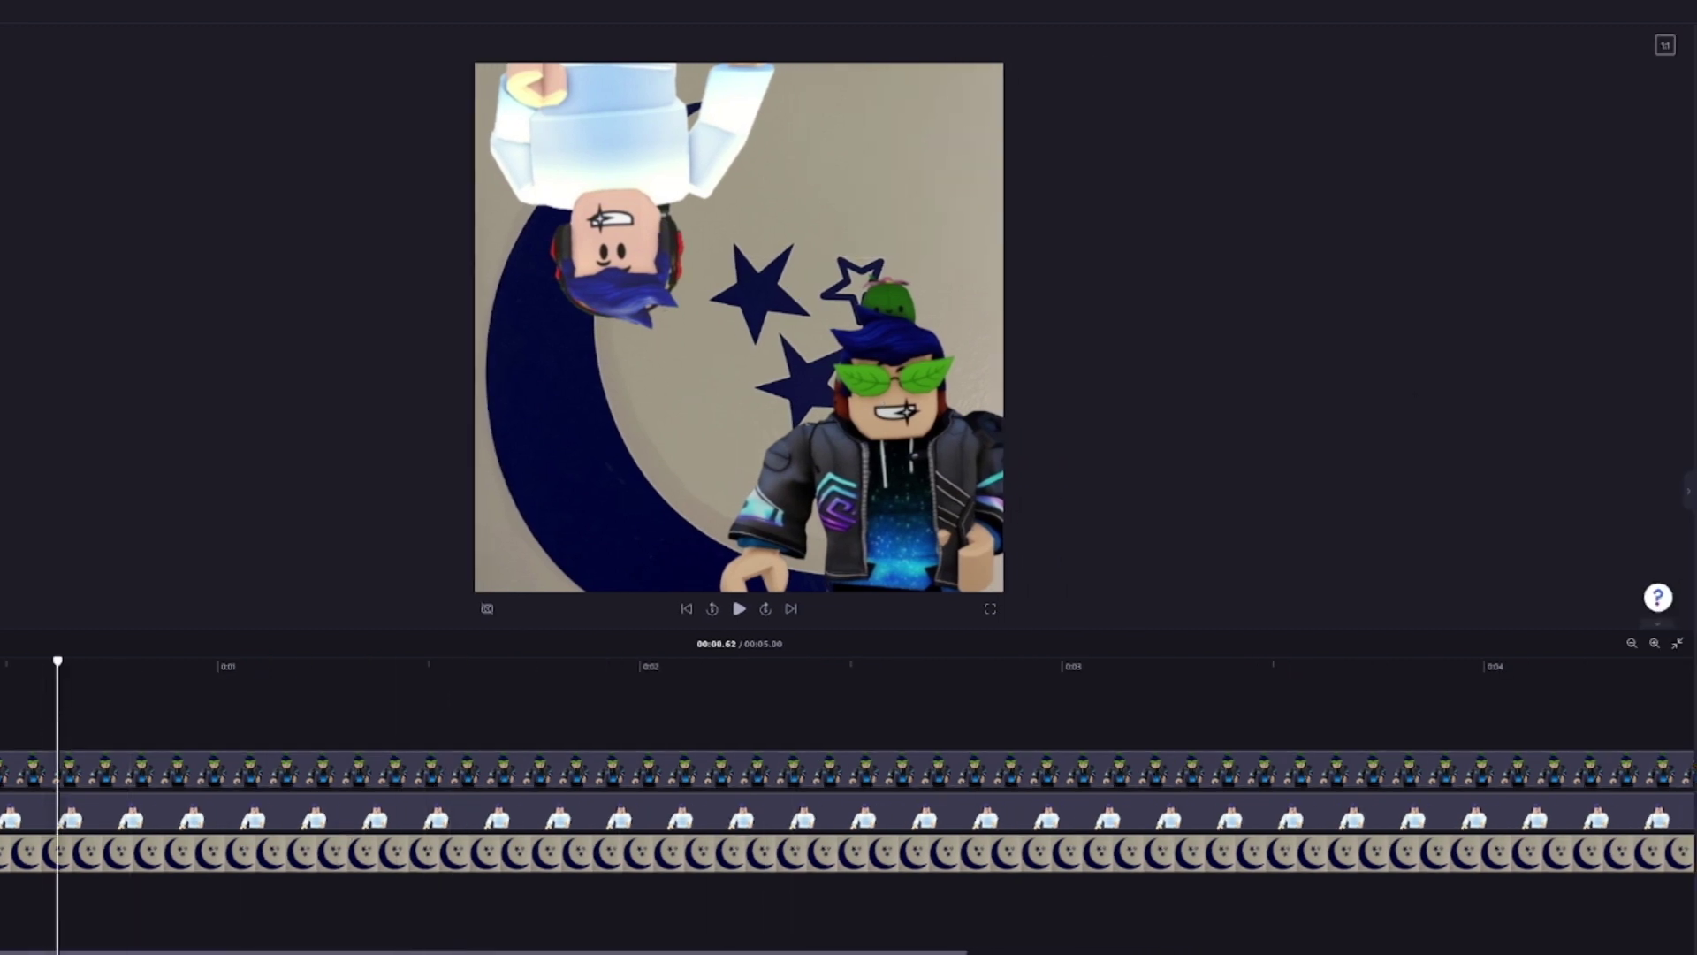
Select the moon background clip and step through later frames to check its brightness
left_click(973, 865)
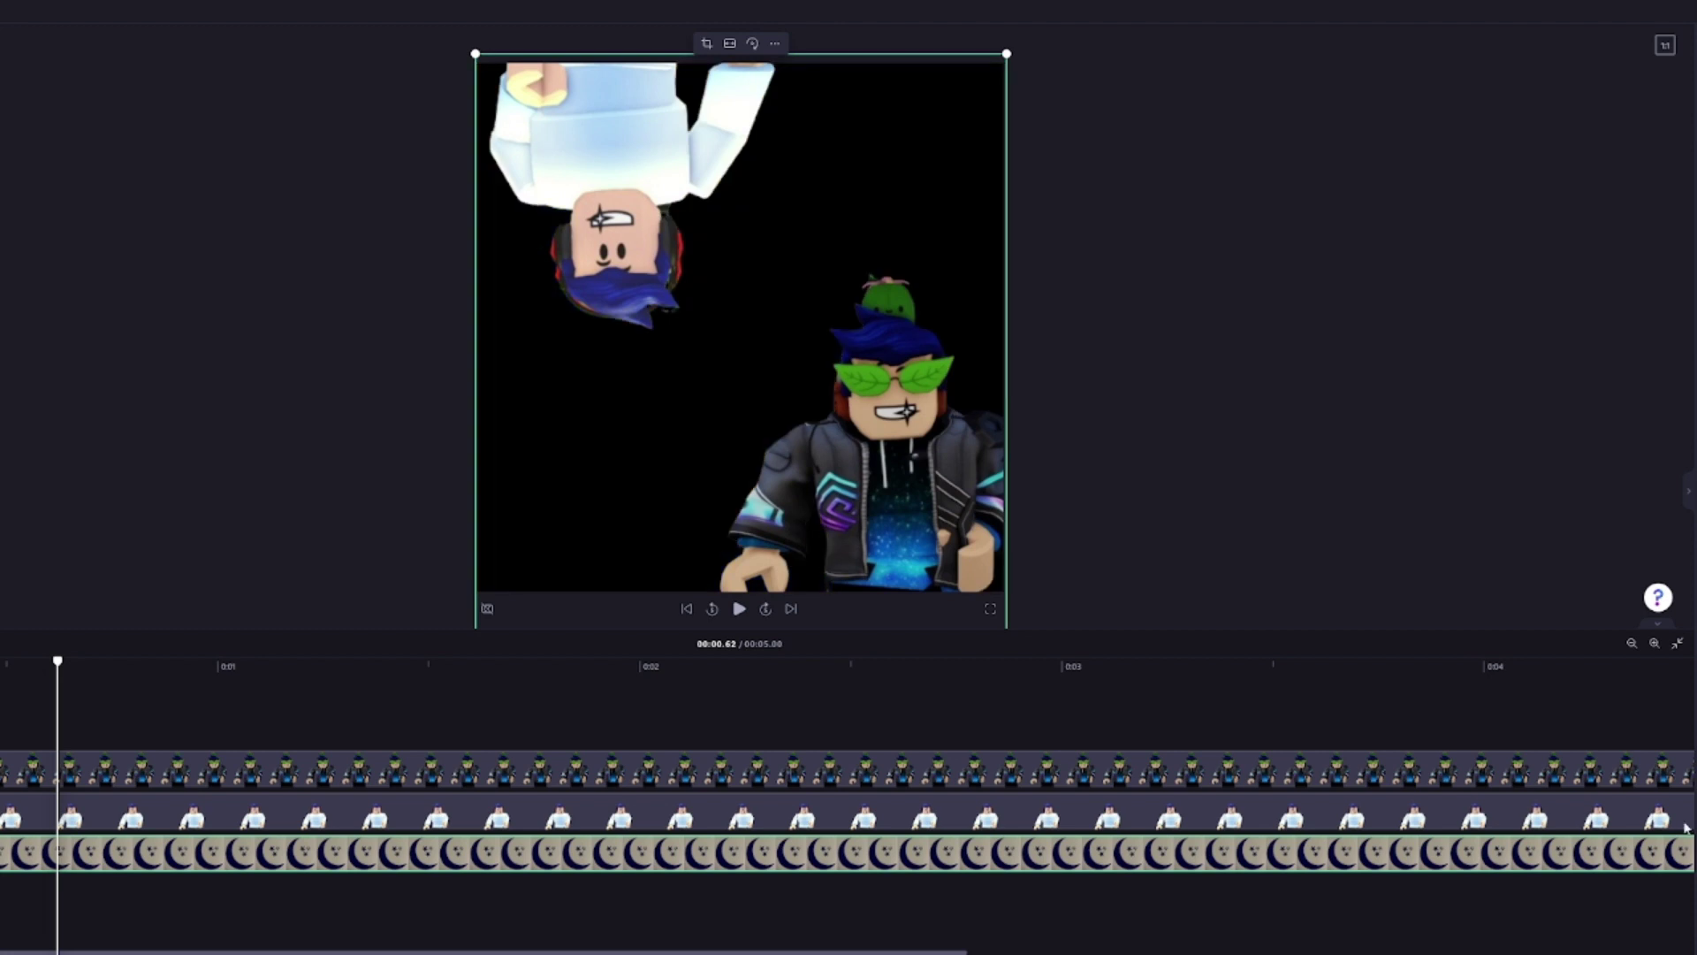
left_click(1422, 667)
left_click(964, 664)
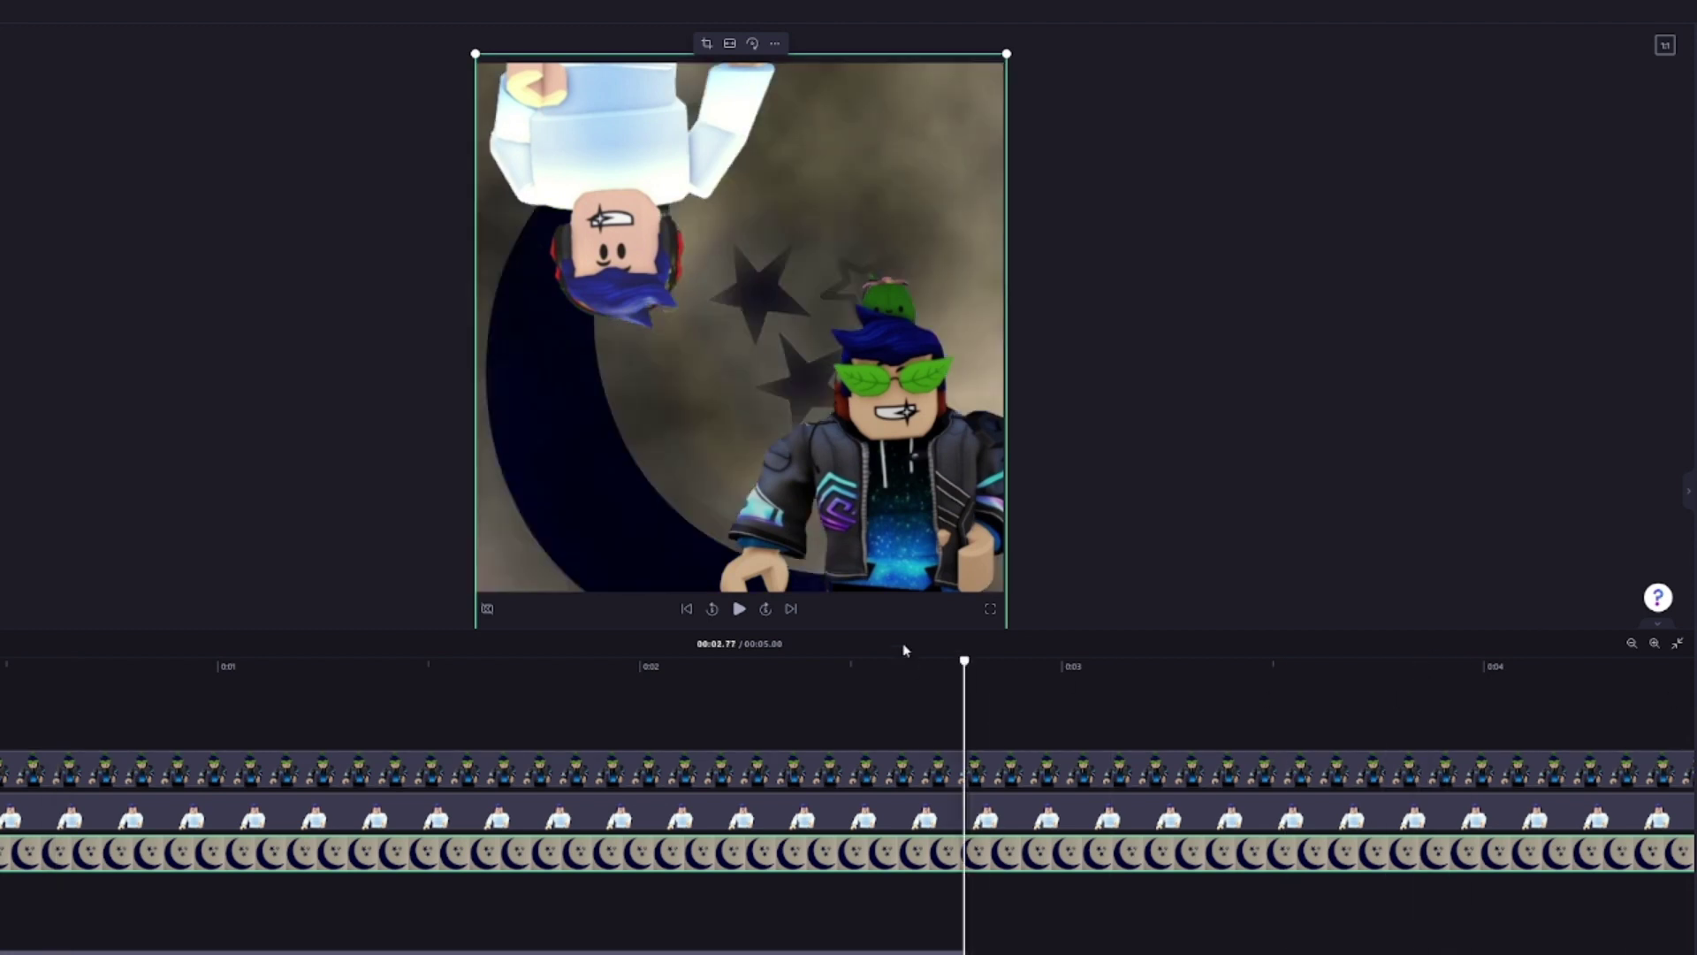
left_click(863, 677)
left_click(959, 712)
left_click(1072, 722)
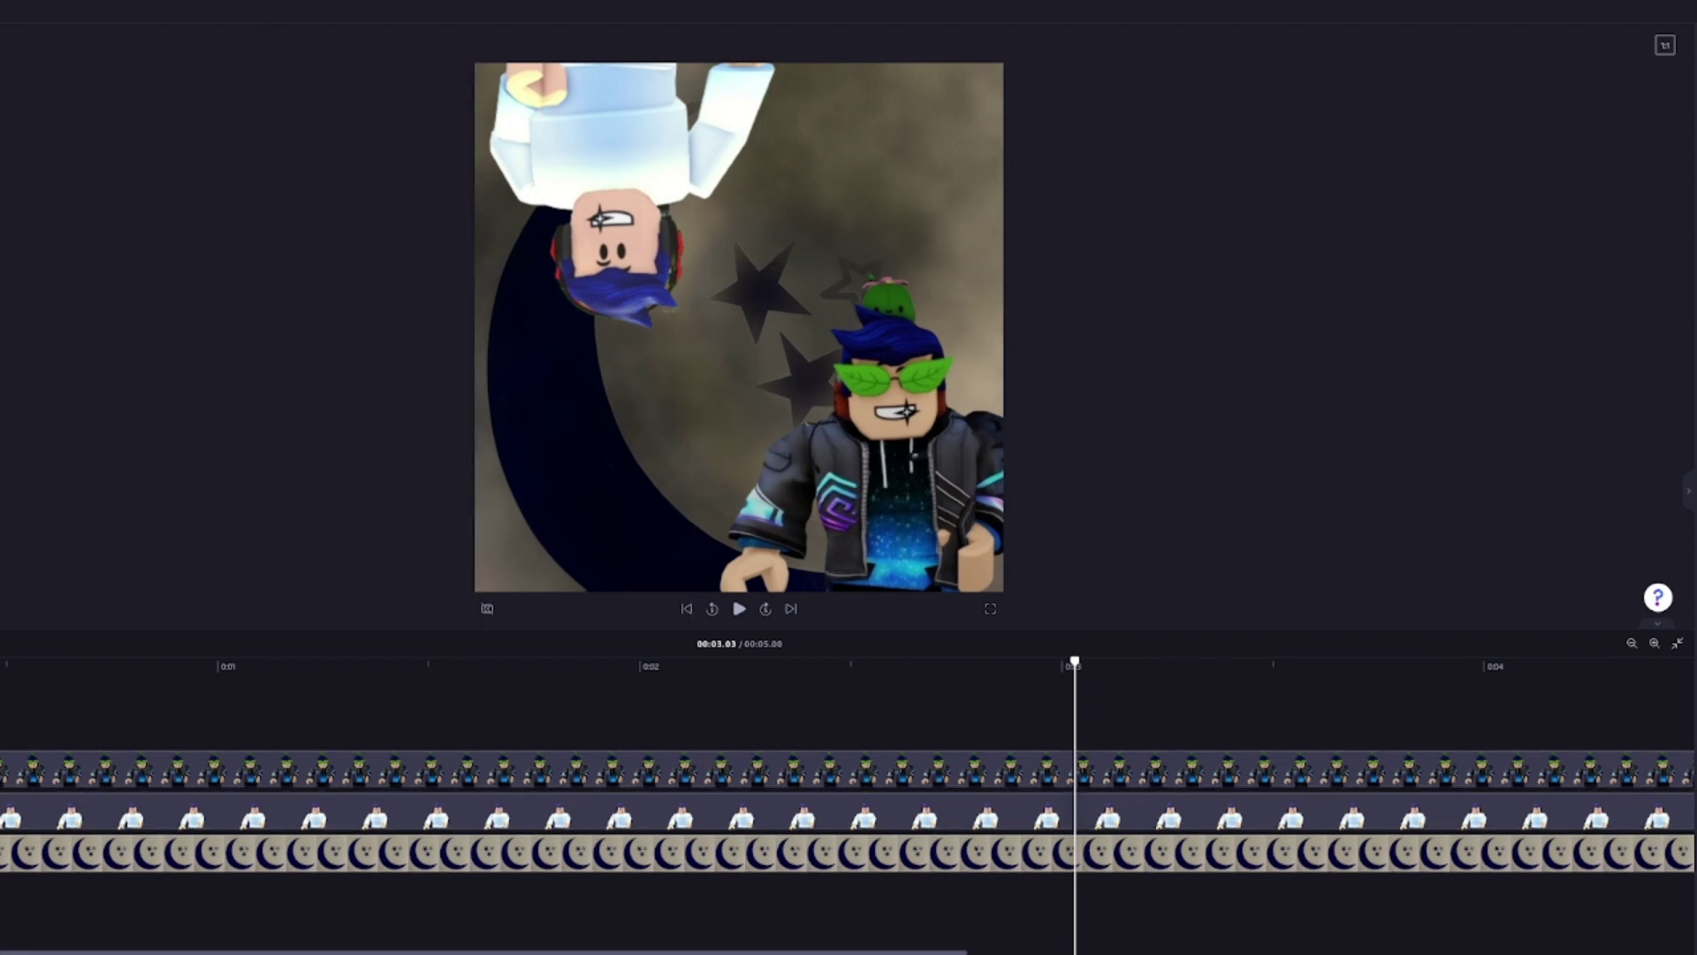
Scrub back toward the start and forward again to review the cream background
left_click(632, 749)
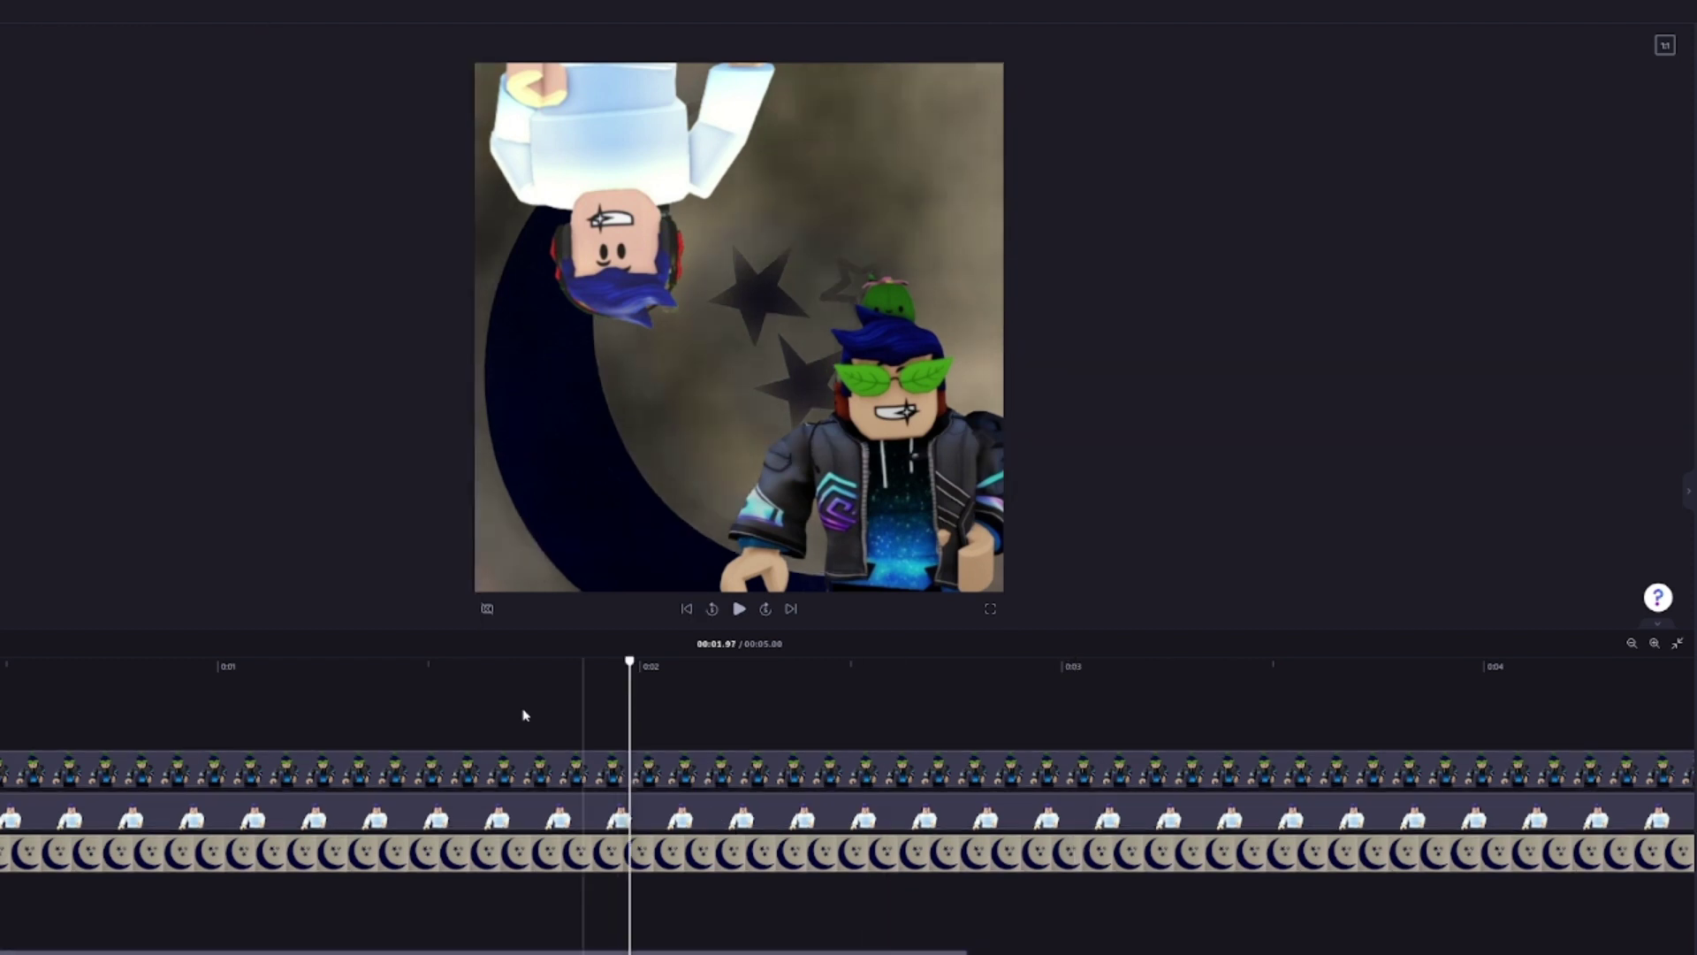
left_click_drag(523, 714, 35, 681)
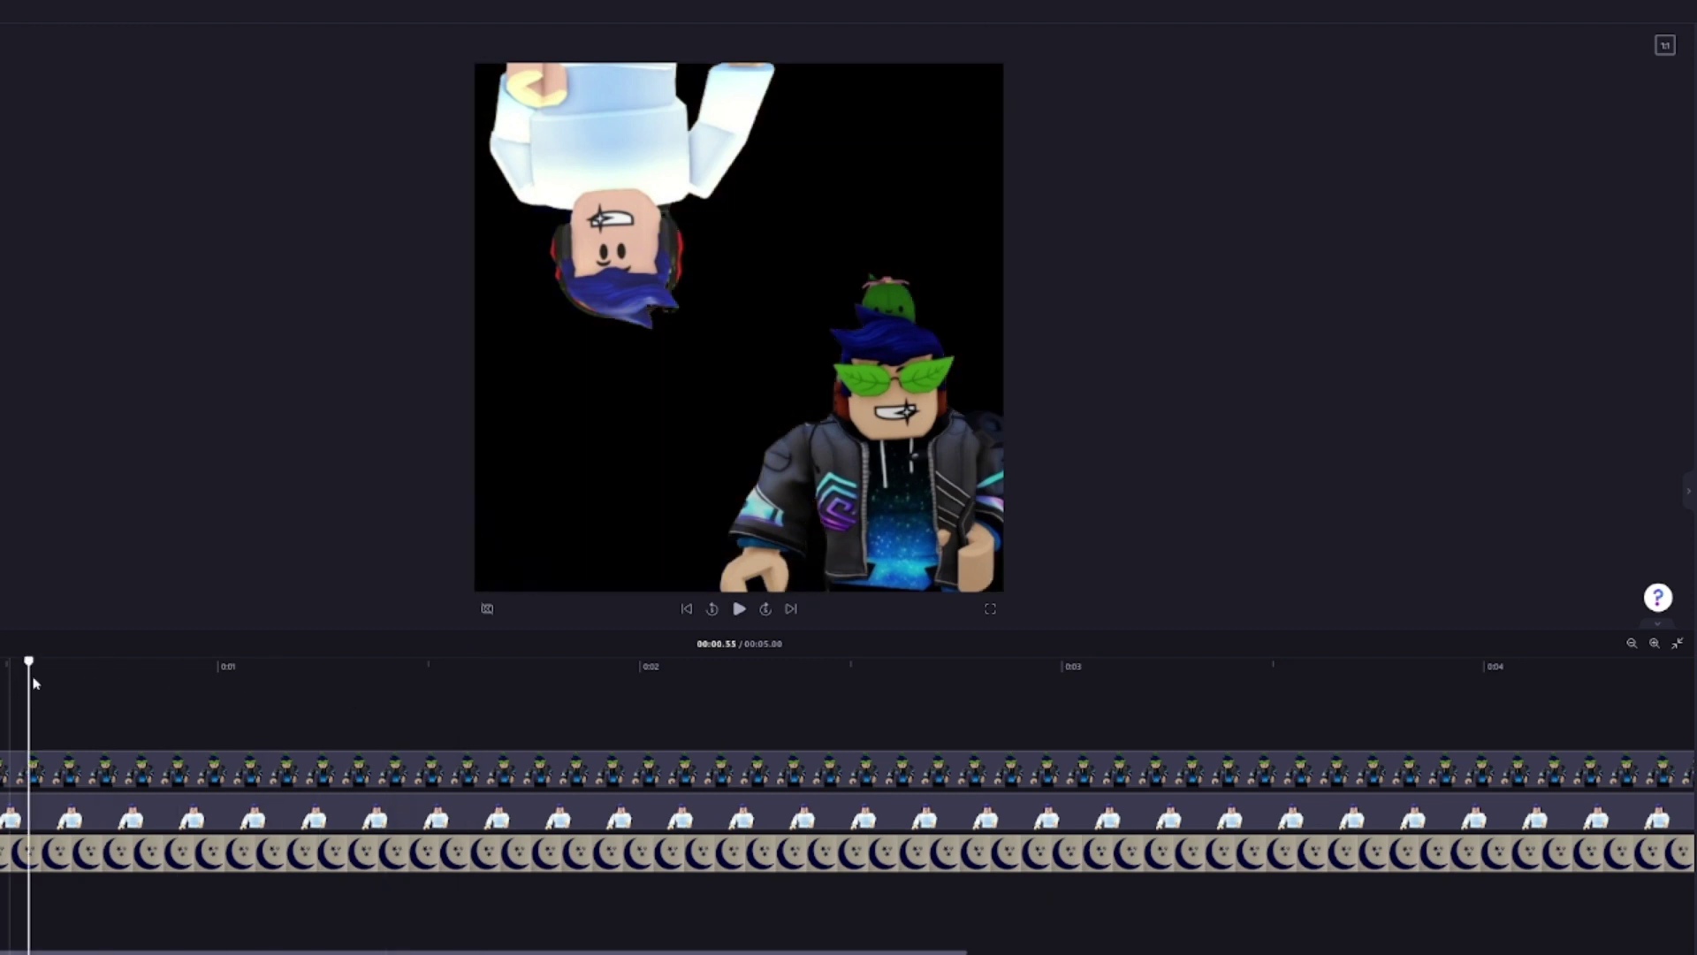
left_click(615, 700)
left_click(1139, 670)
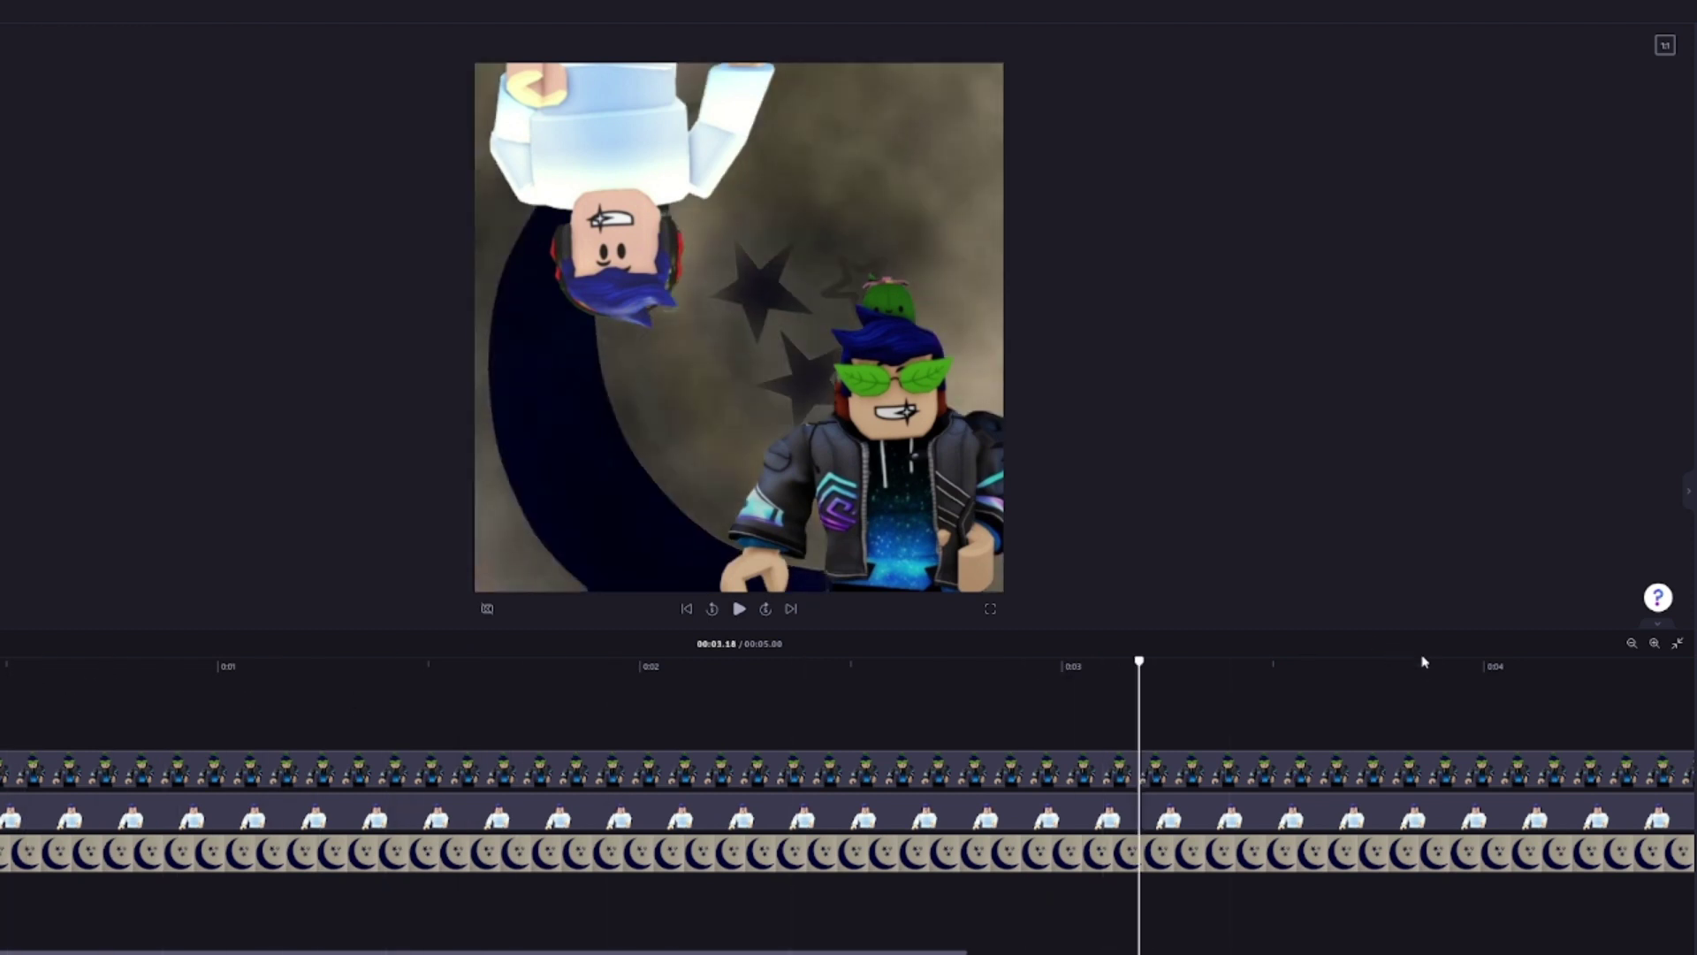
Select and deselect the top avatar clip, then reselect the moon background clip
left_click(1424, 661)
left_click(1022, 682)
left_click(871, 769)
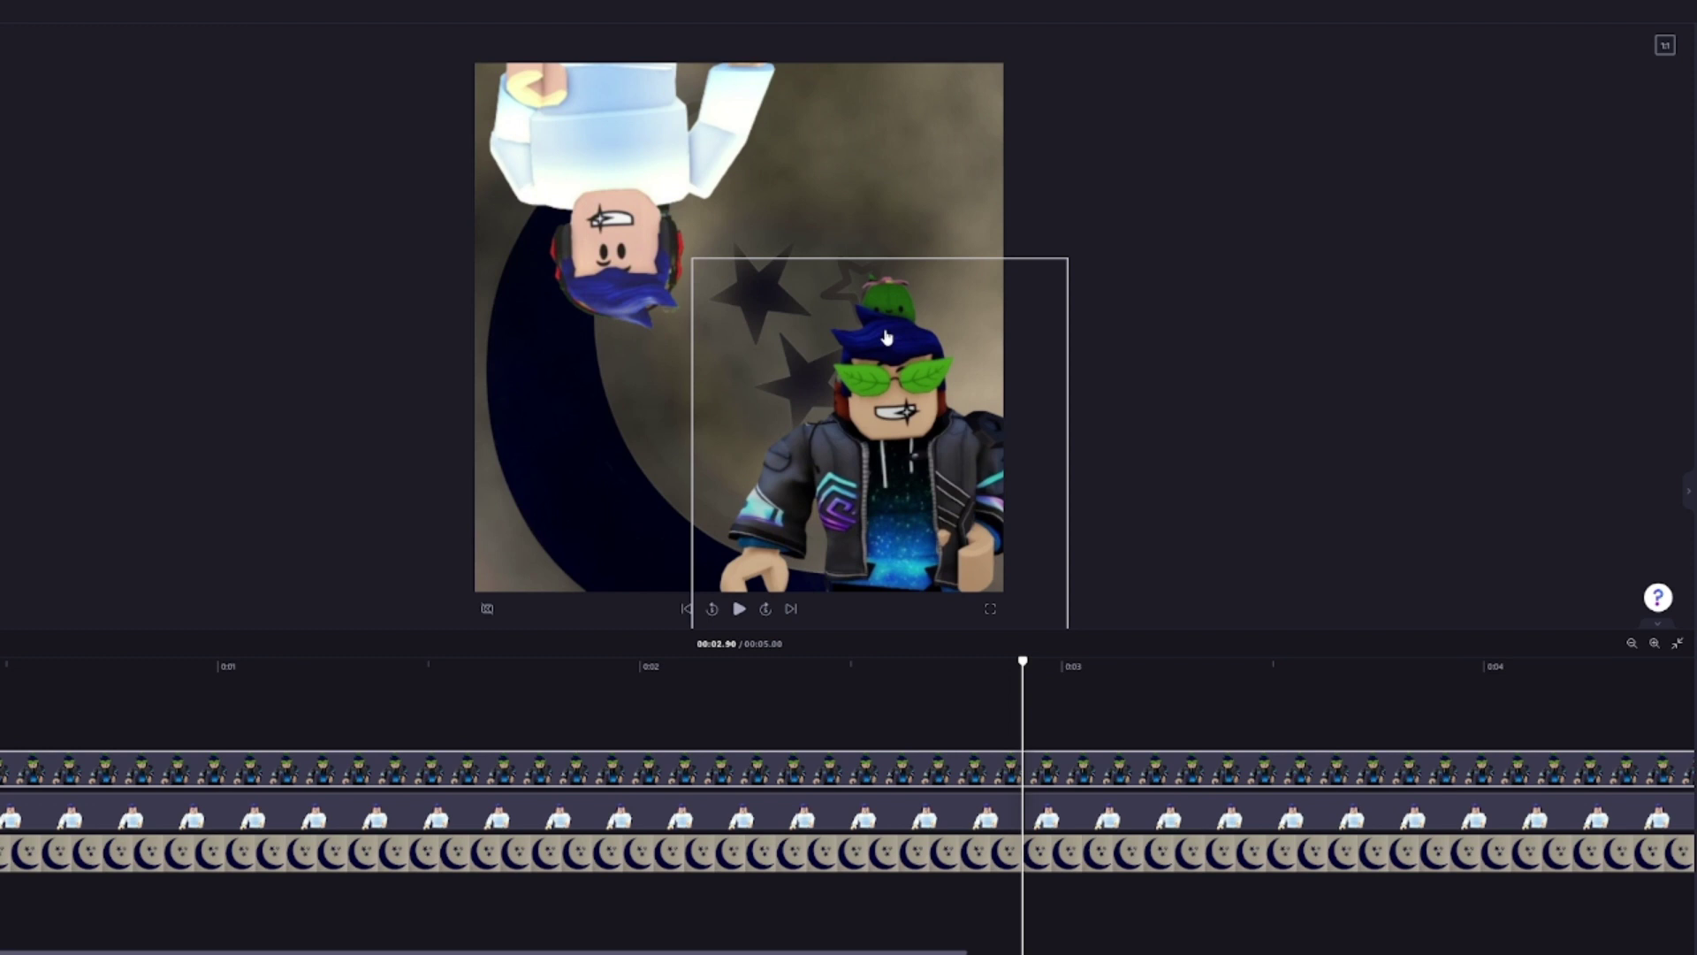
left_click(1180, 331)
left_click(543, 503)
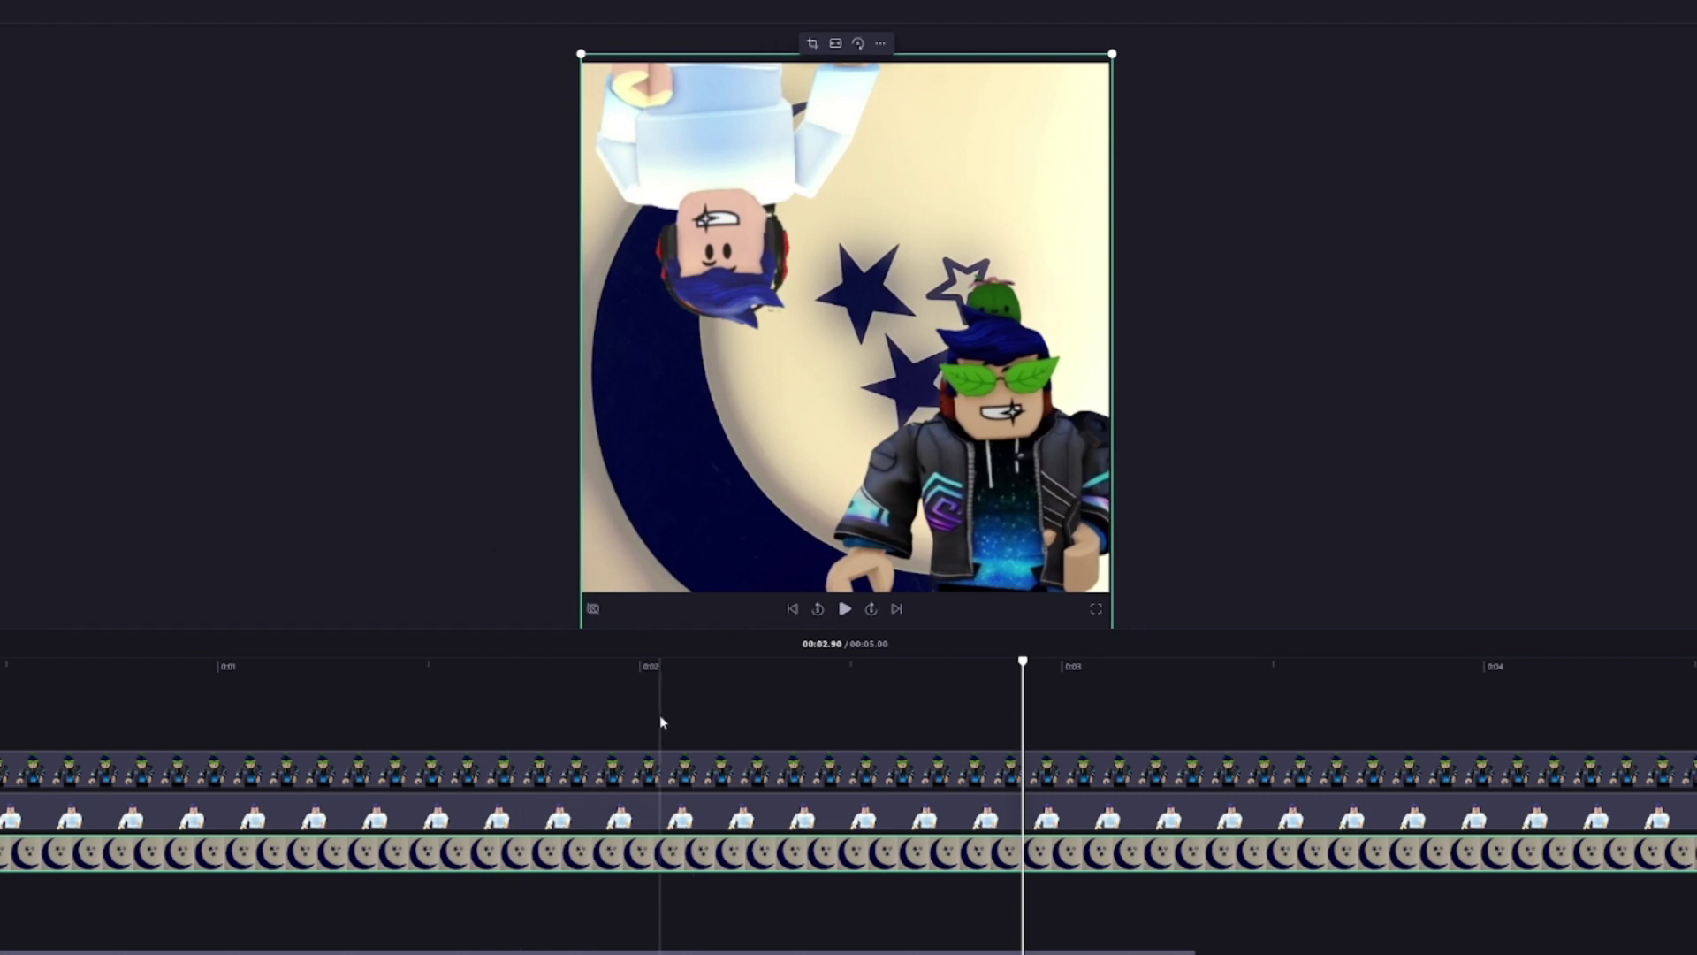
left_click(505, 720)
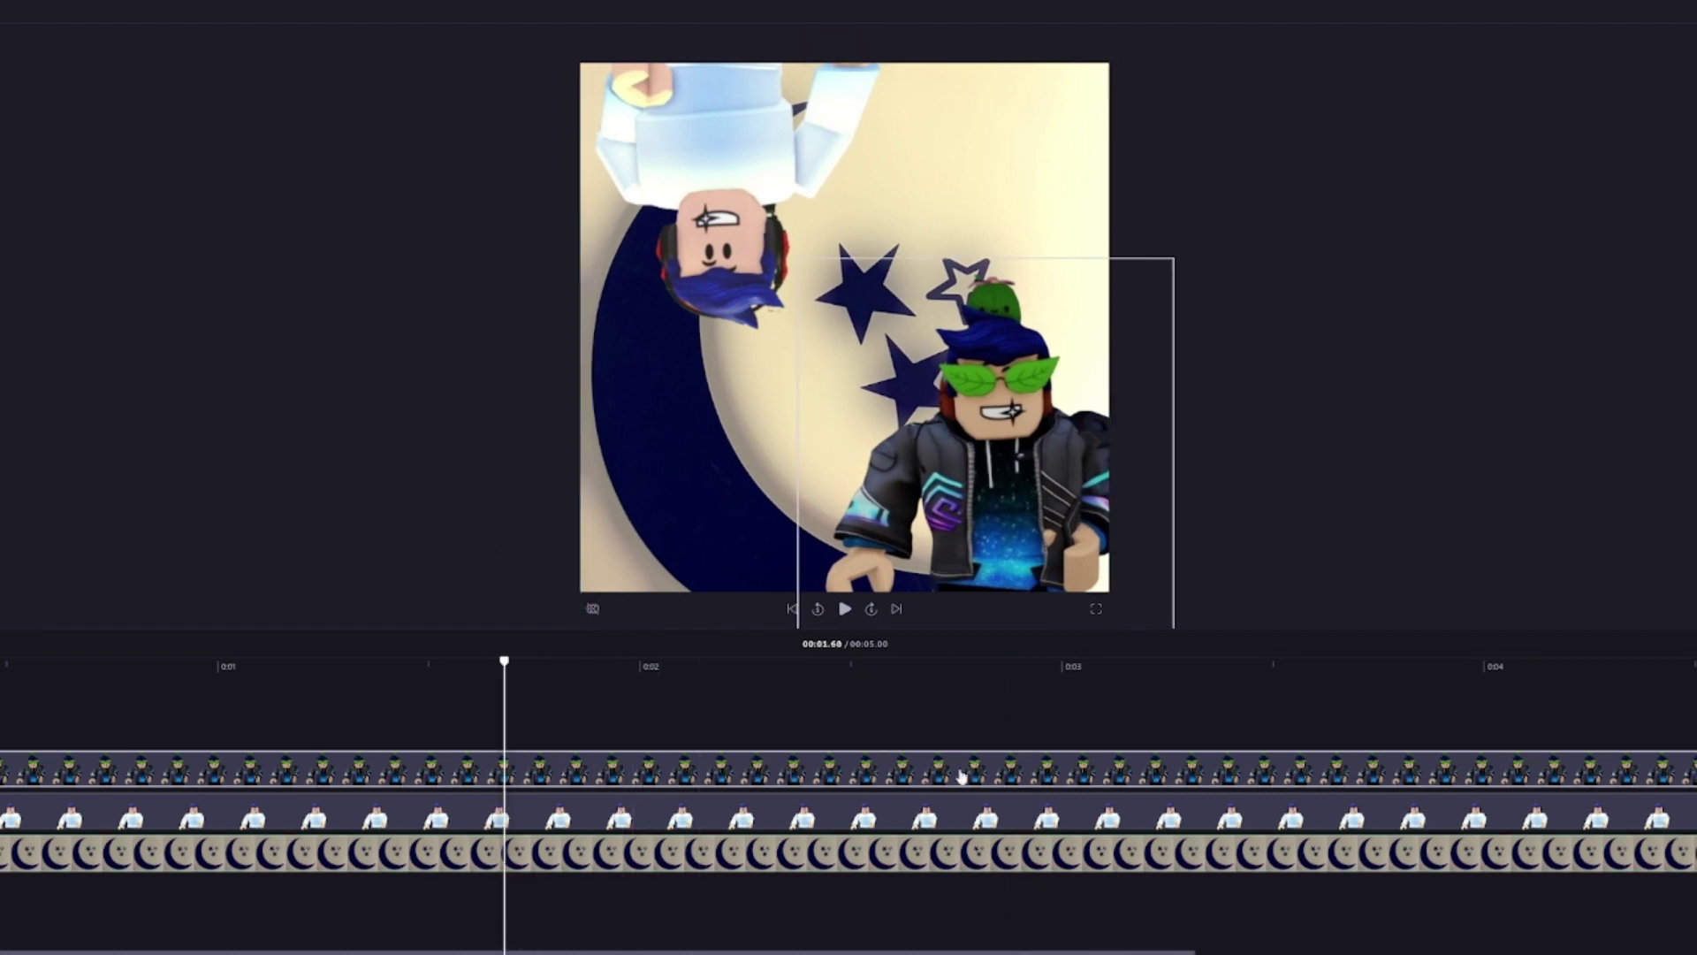
left_click(330, 721)
left_click(238, 713)
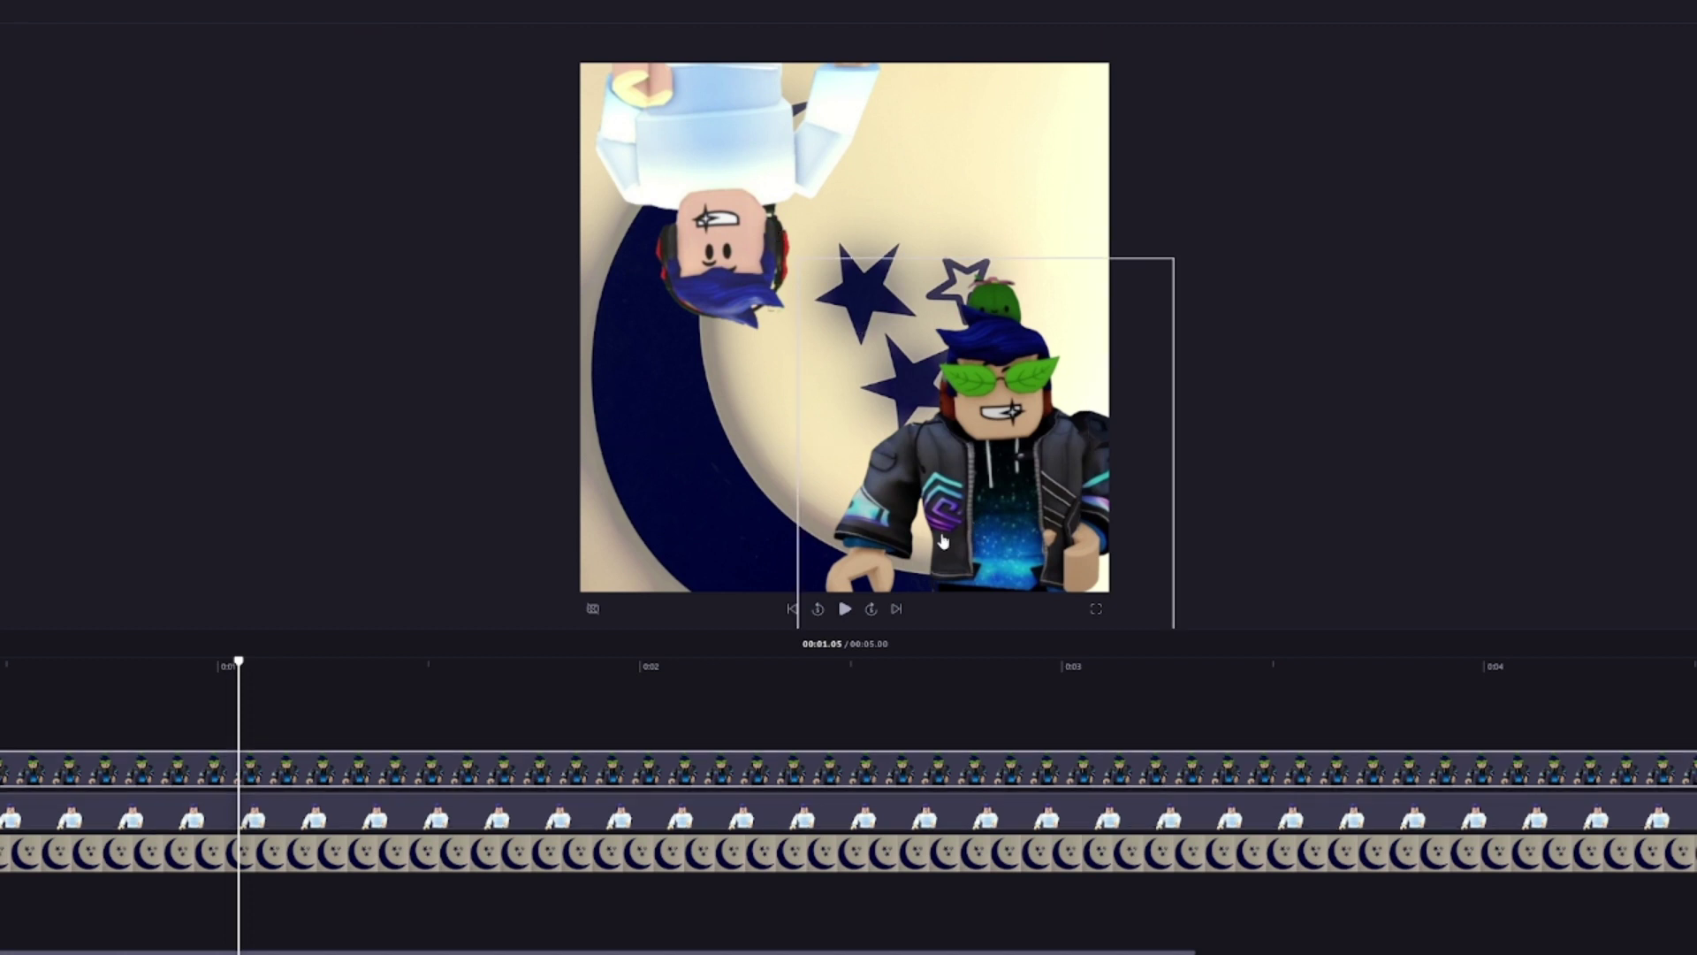
Raise the upside-down avatar slightly and move the jacket avatar down and right
left_click_drag(727, 248, 716, 213)
left_click_drag(897, 501, 961, 522)
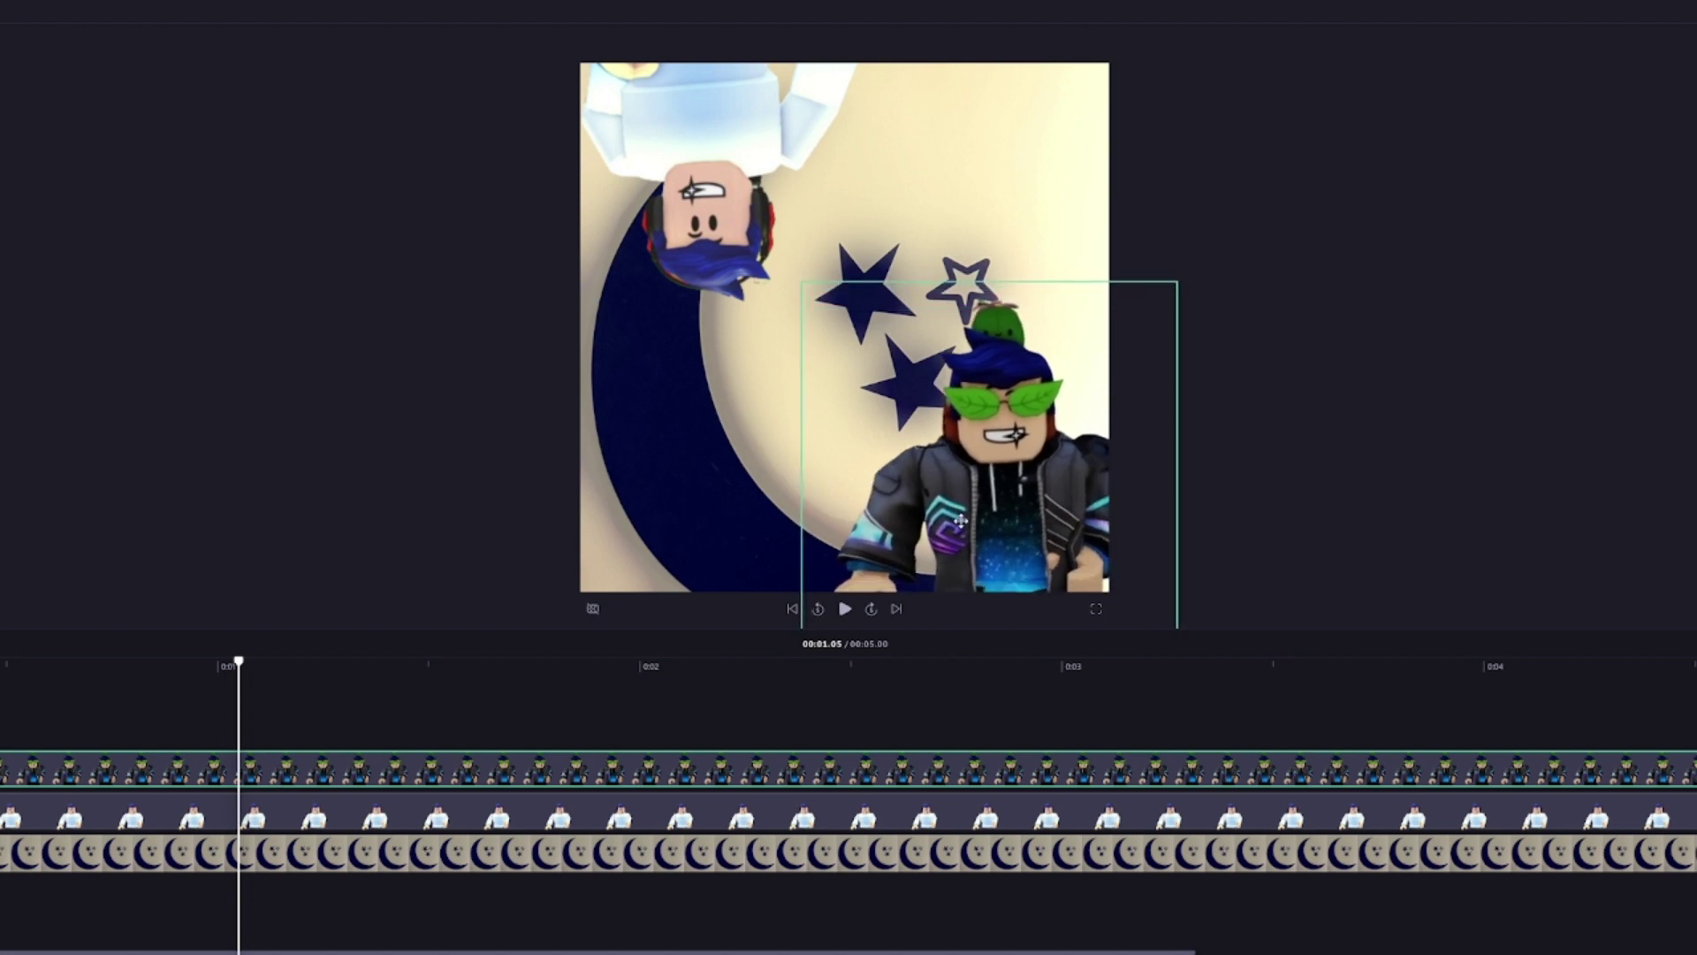
left_click(380, 420)
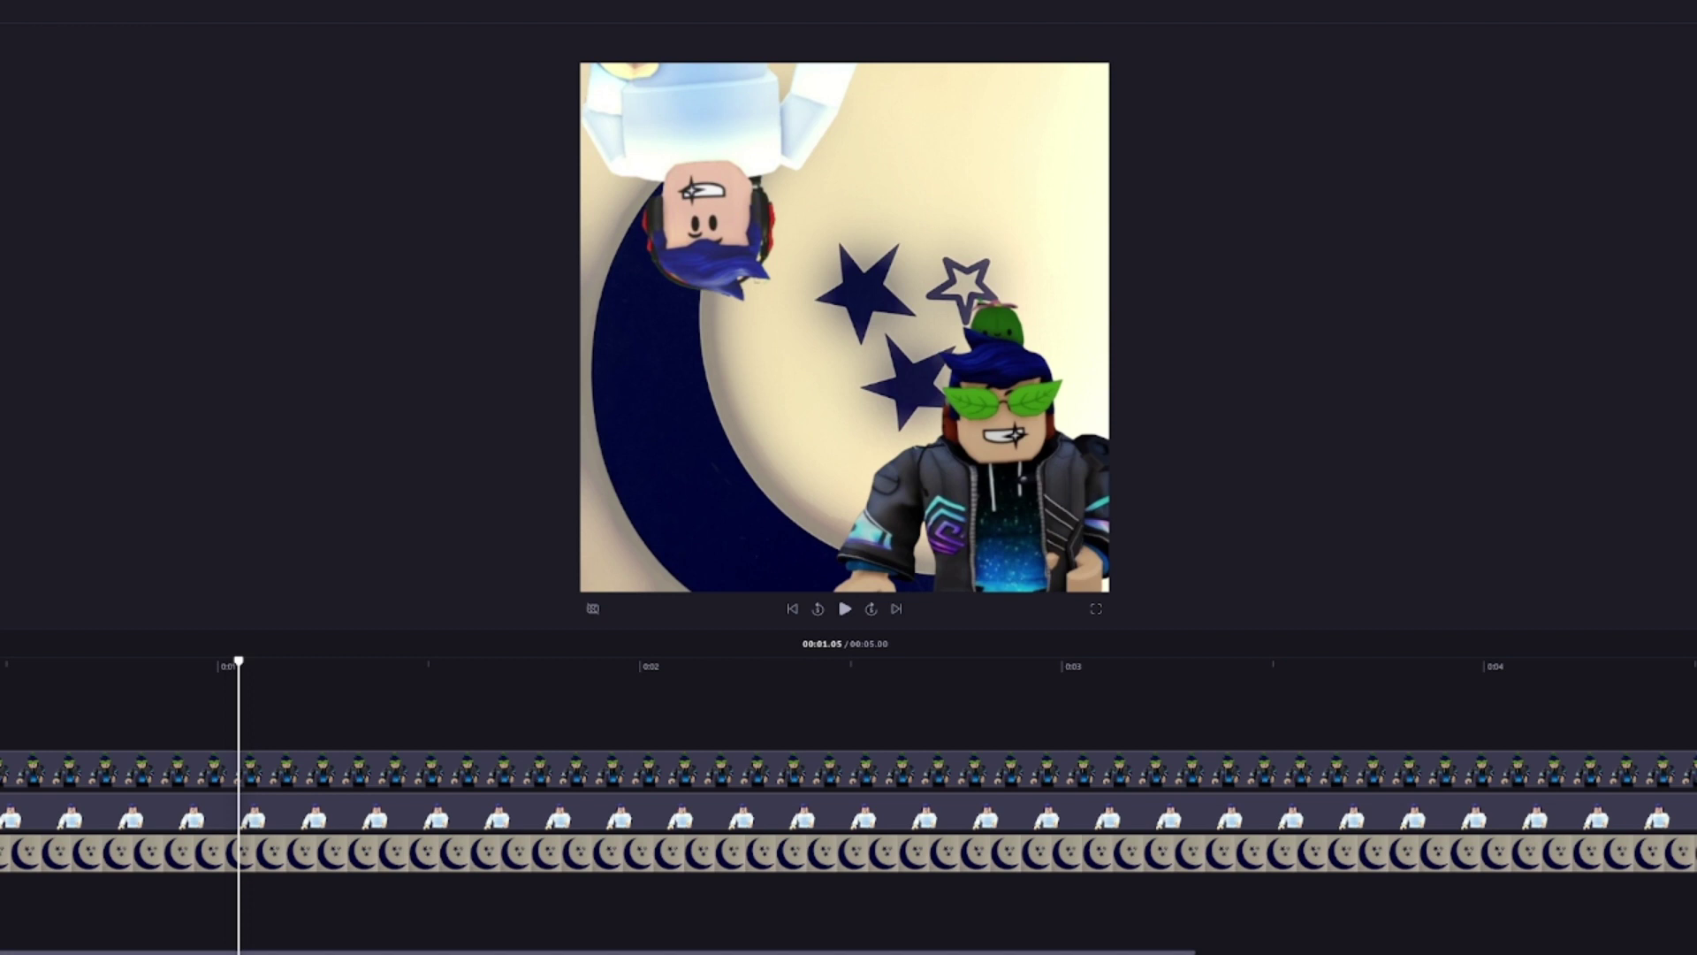
Nudge the bottom avatar slightly and shift the upside-down avatar up and right
left_click(686, 368)
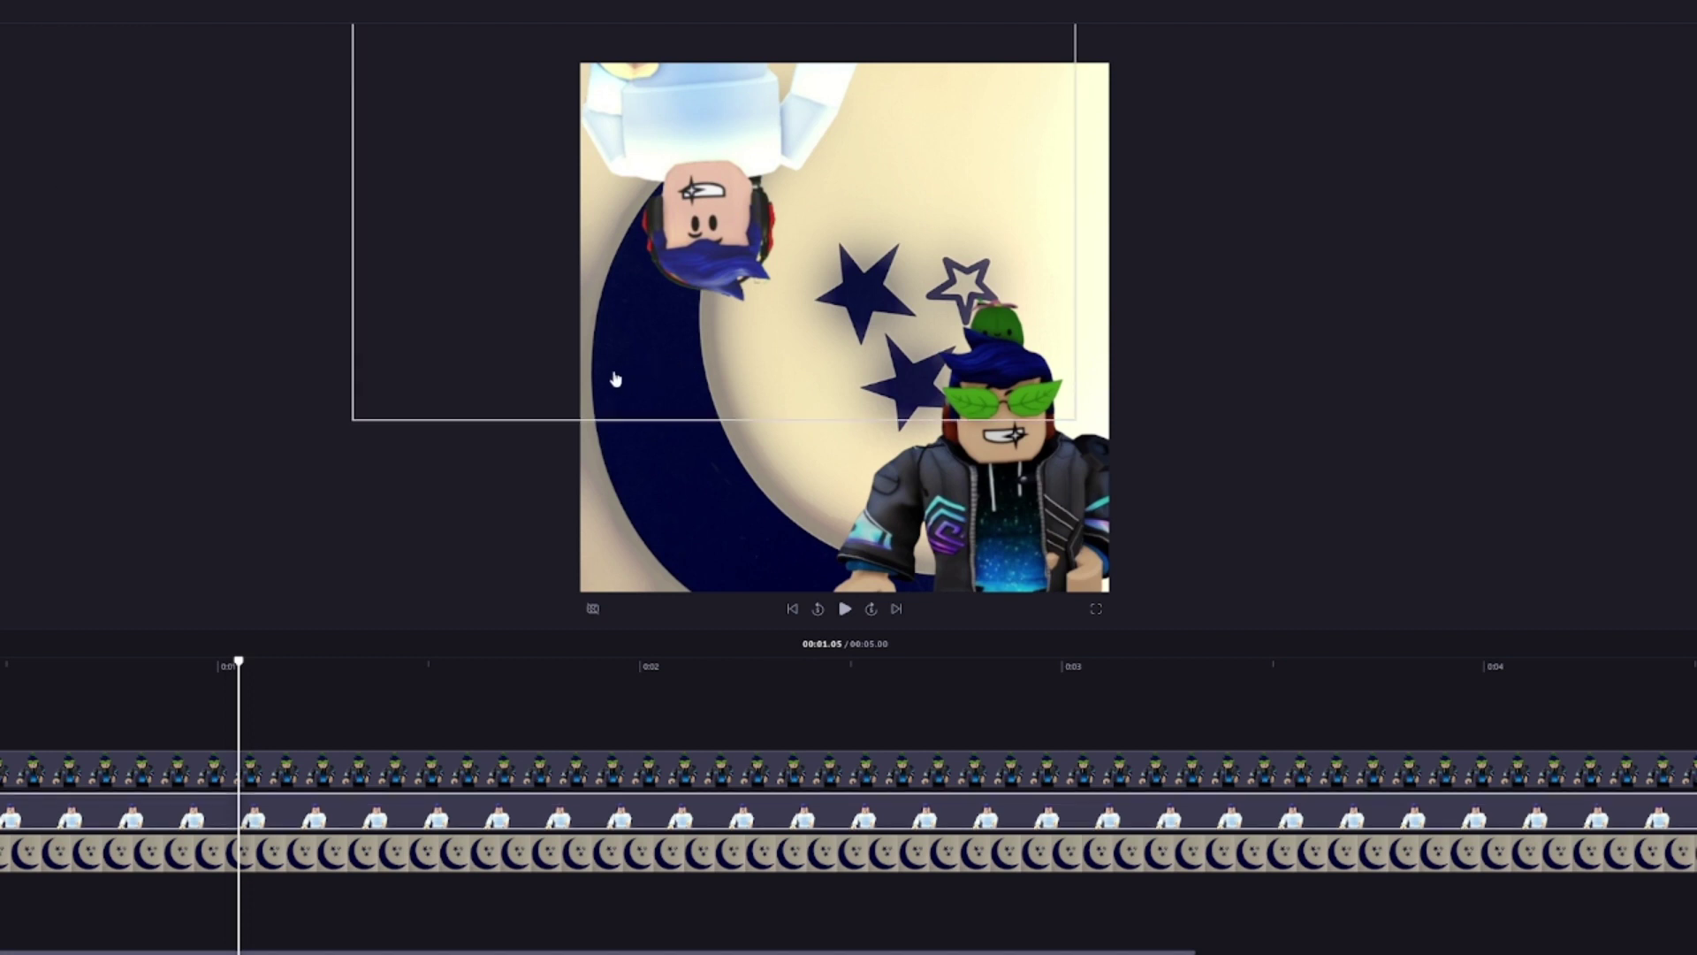
left_click(1318, 424)
left_click(1011, 454)
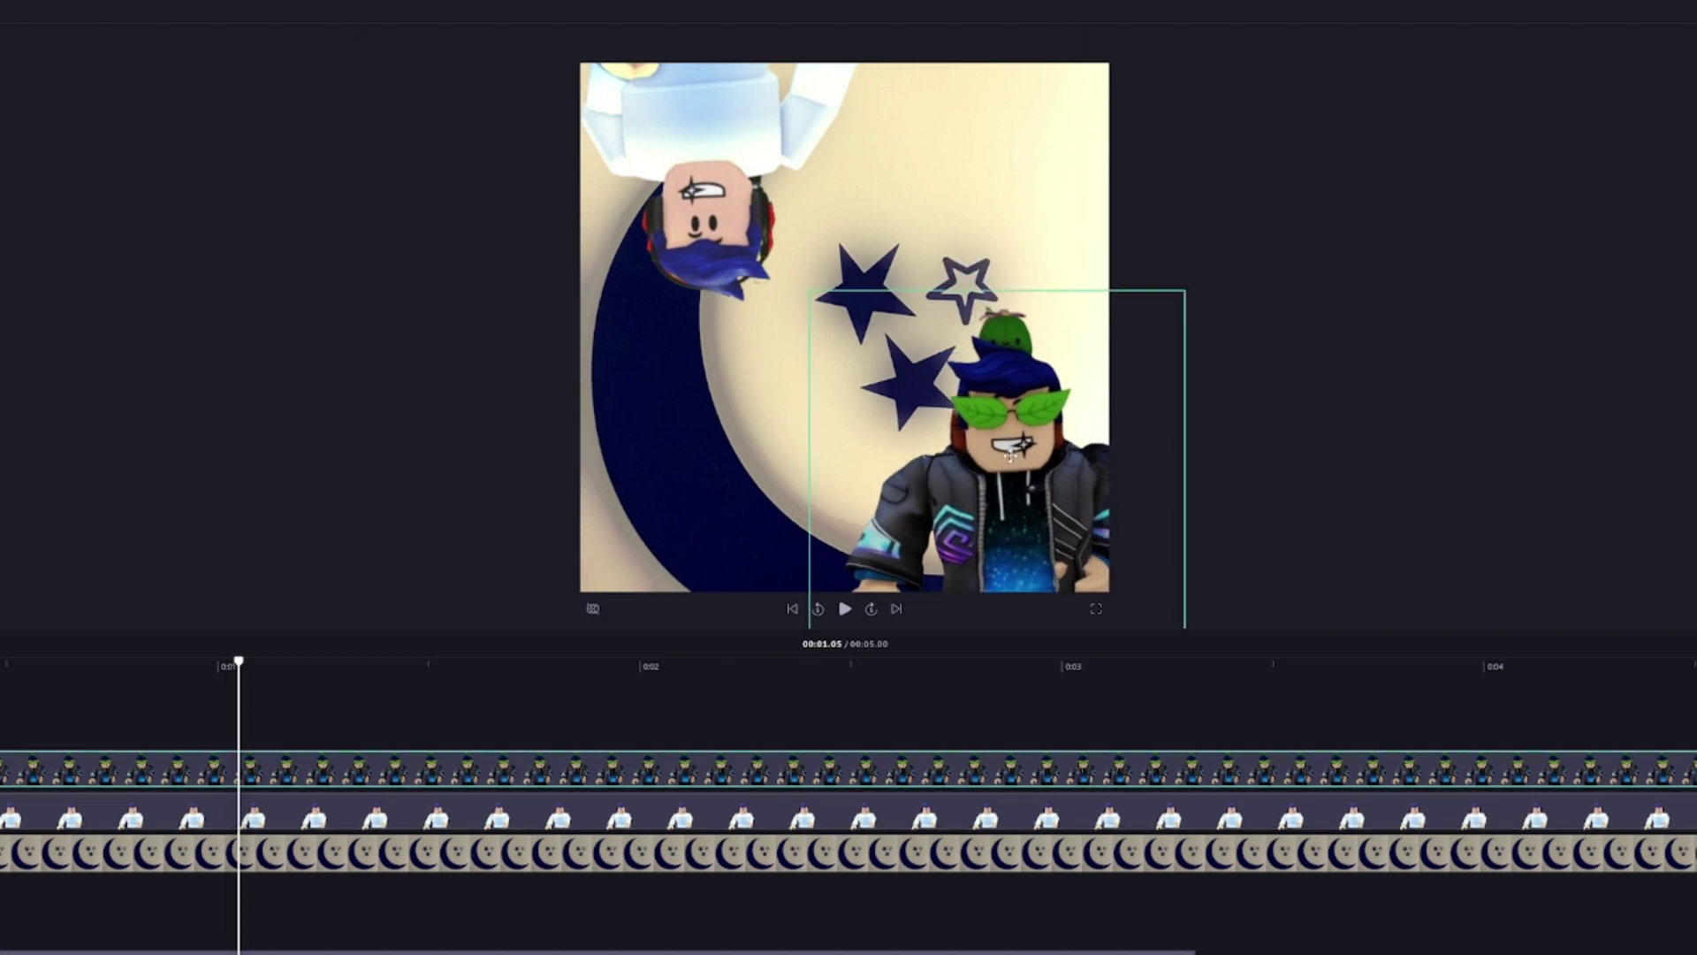
left_click_drag(1011, 454, 1016, 447)
left_click(750, 252)
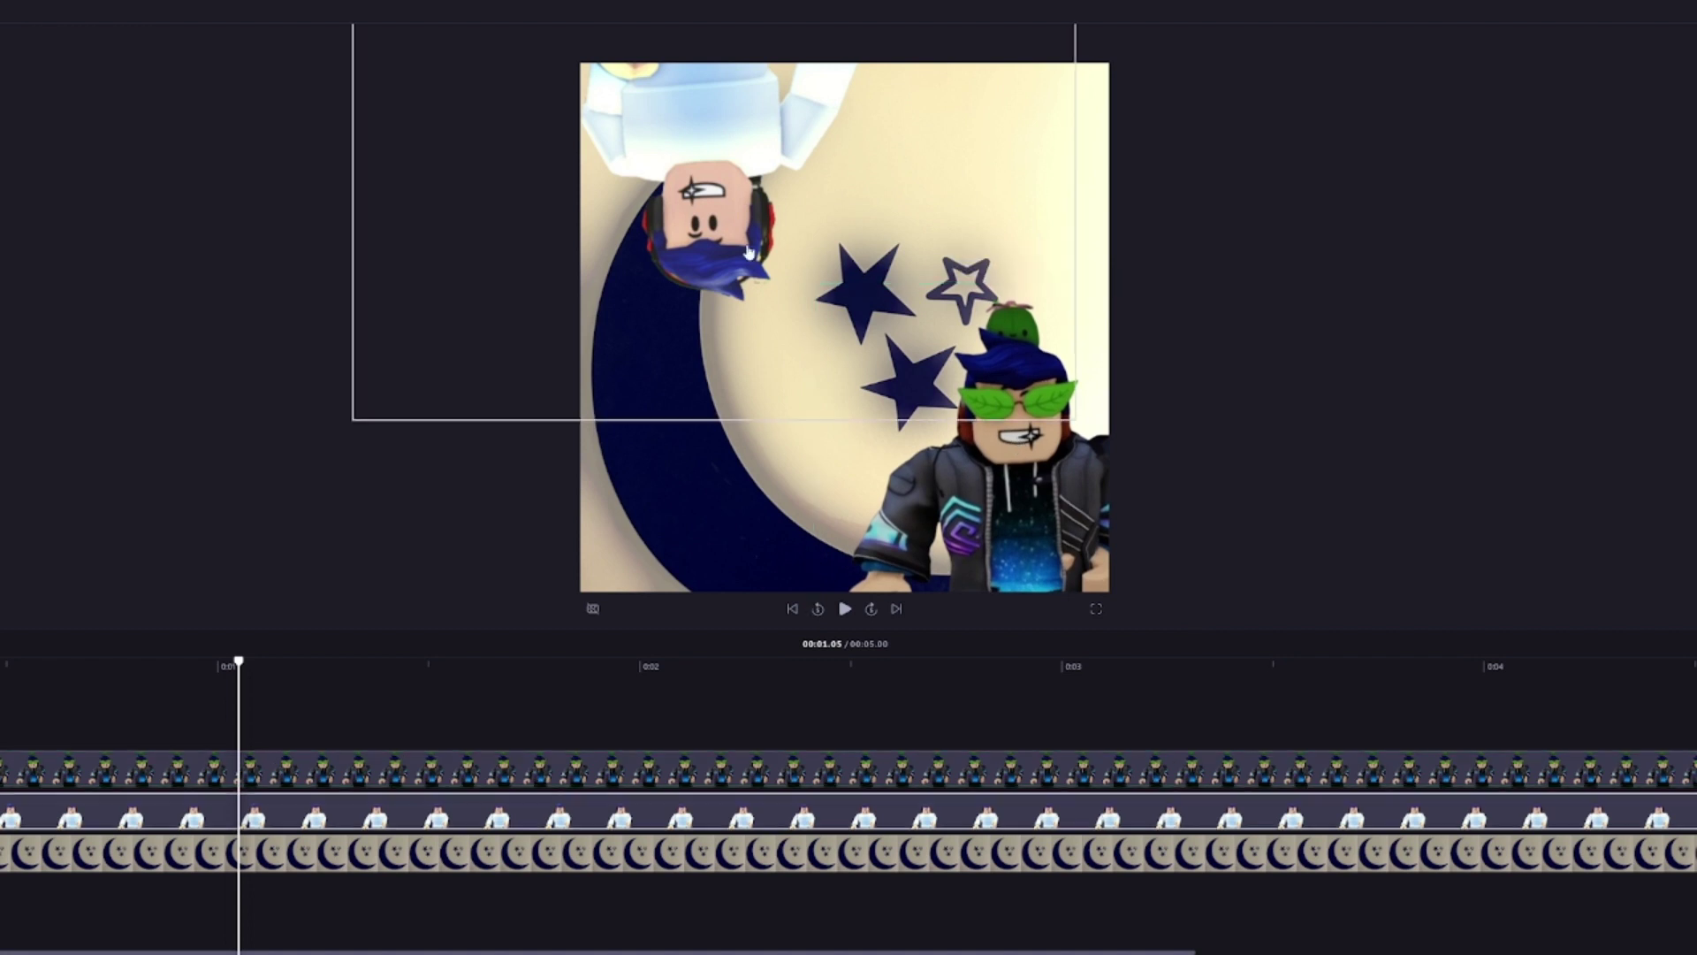
left_click_drag(747, 252, 756, 239)
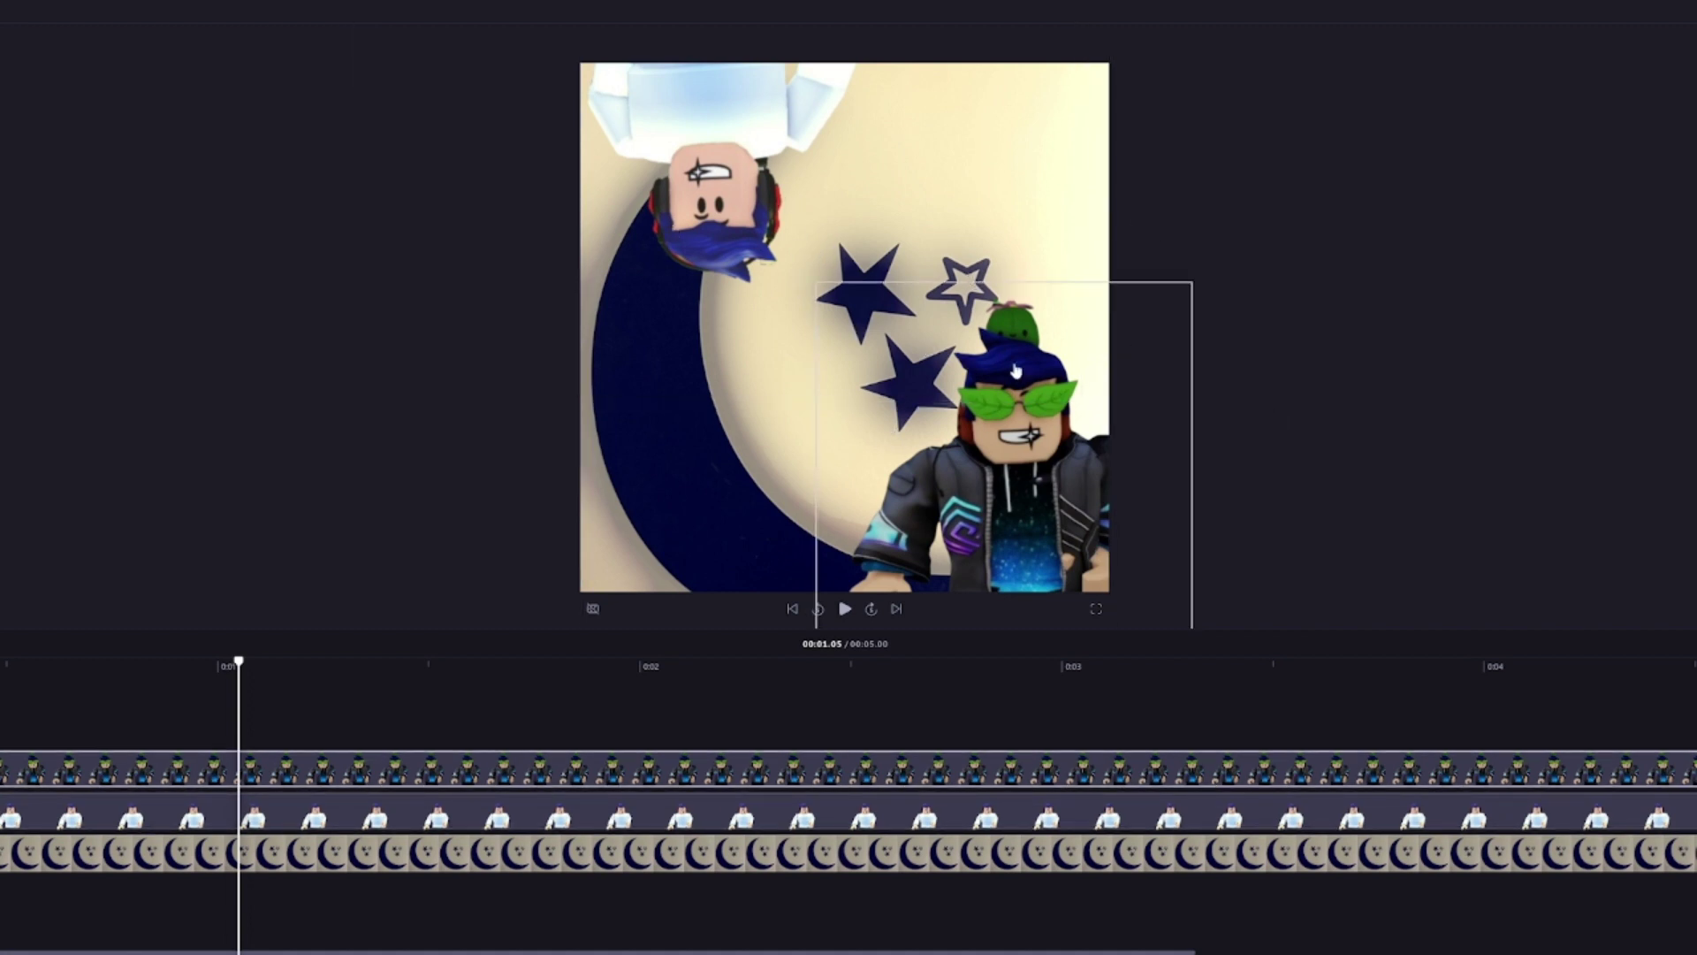
Nudge the upside-down avatar down and the sunglasses avatar slightly, deselecting after each
left_click(975, 456)
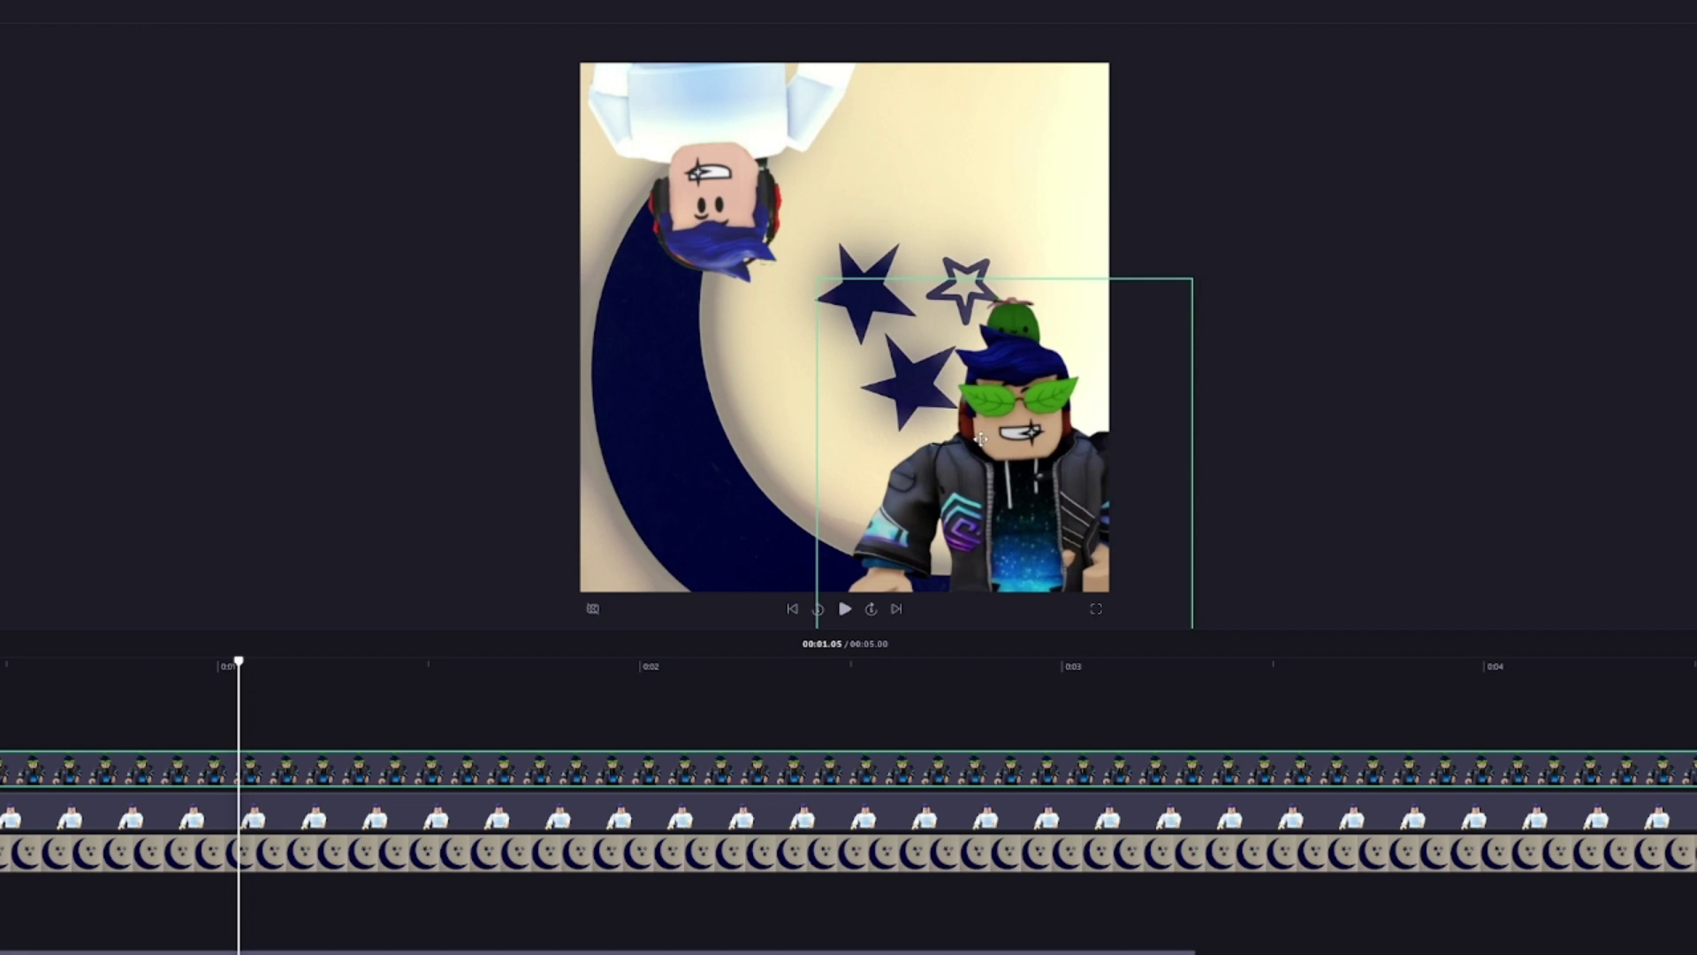
left_click(767, 127)
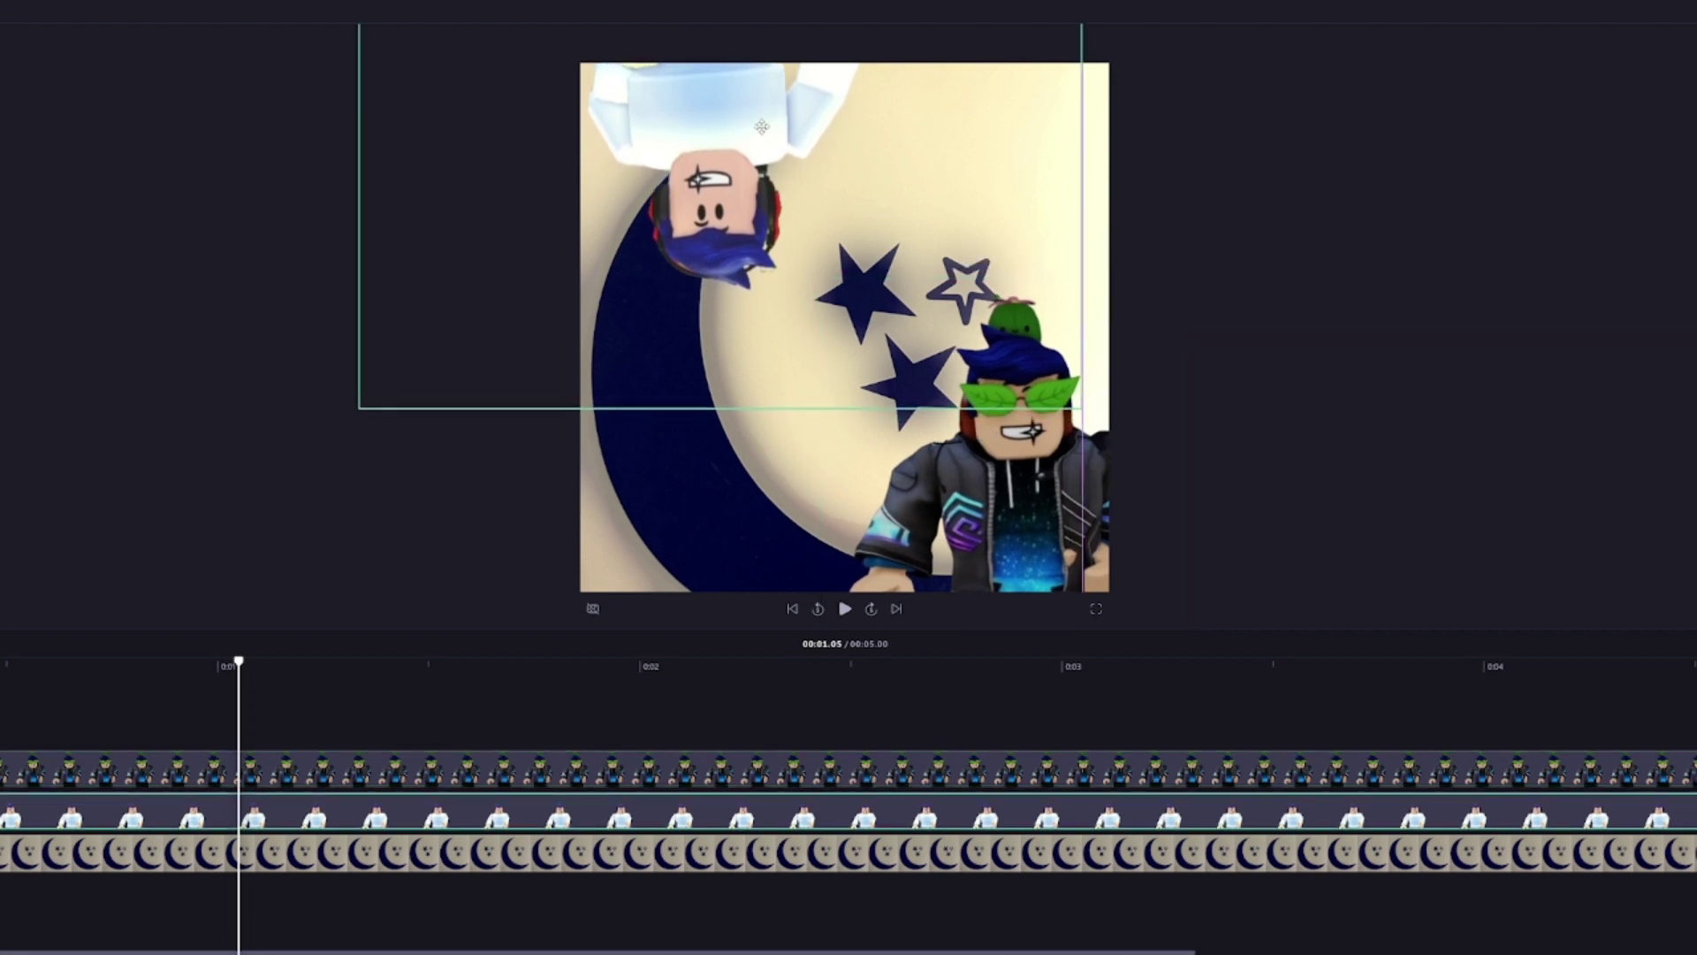
left_click(1342, 398)
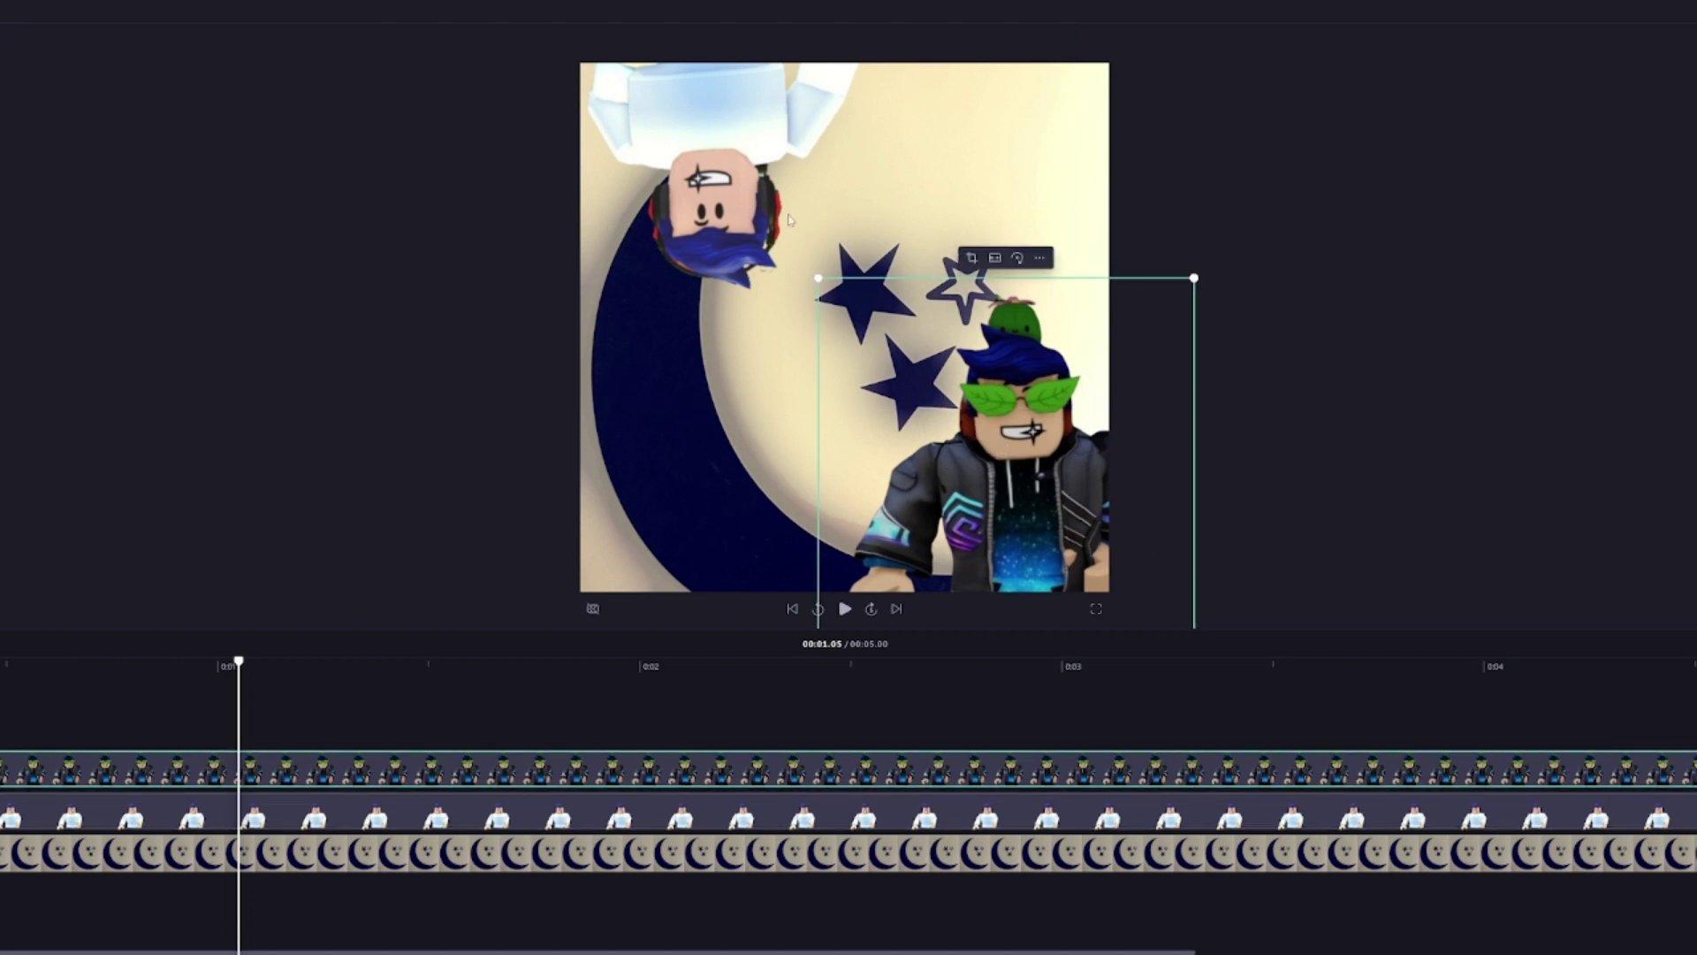
left_click_drag(725, 171, 733, 175)
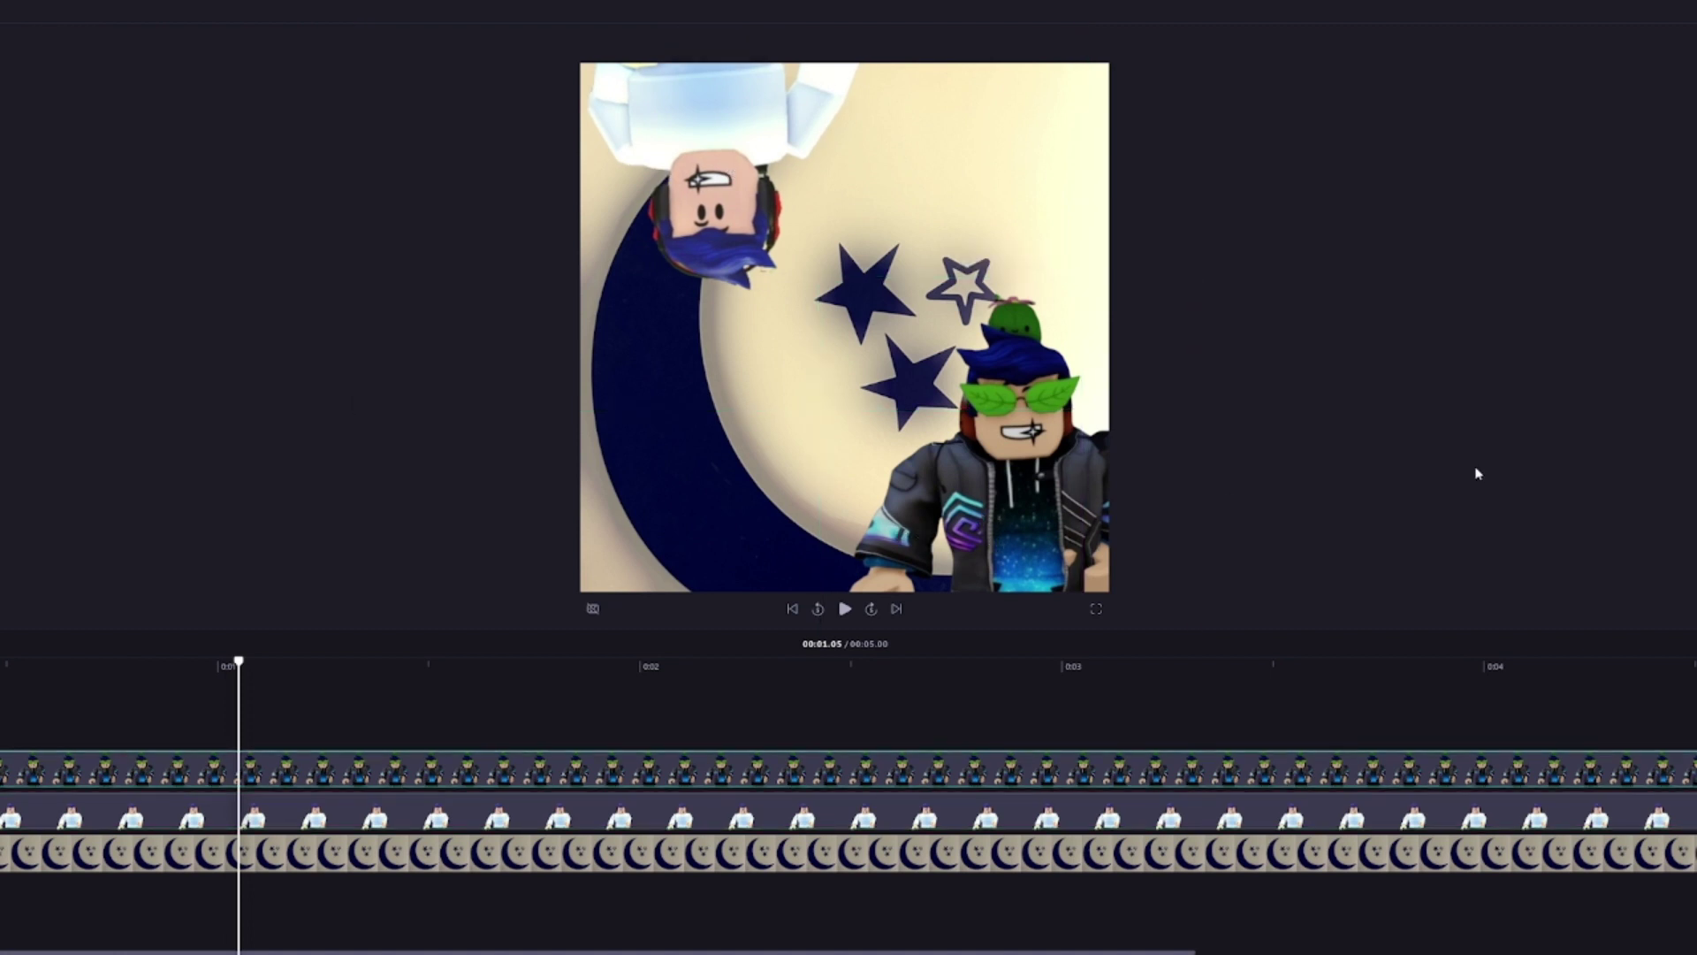
left_click_drag(1104, 496, 1103, 500)
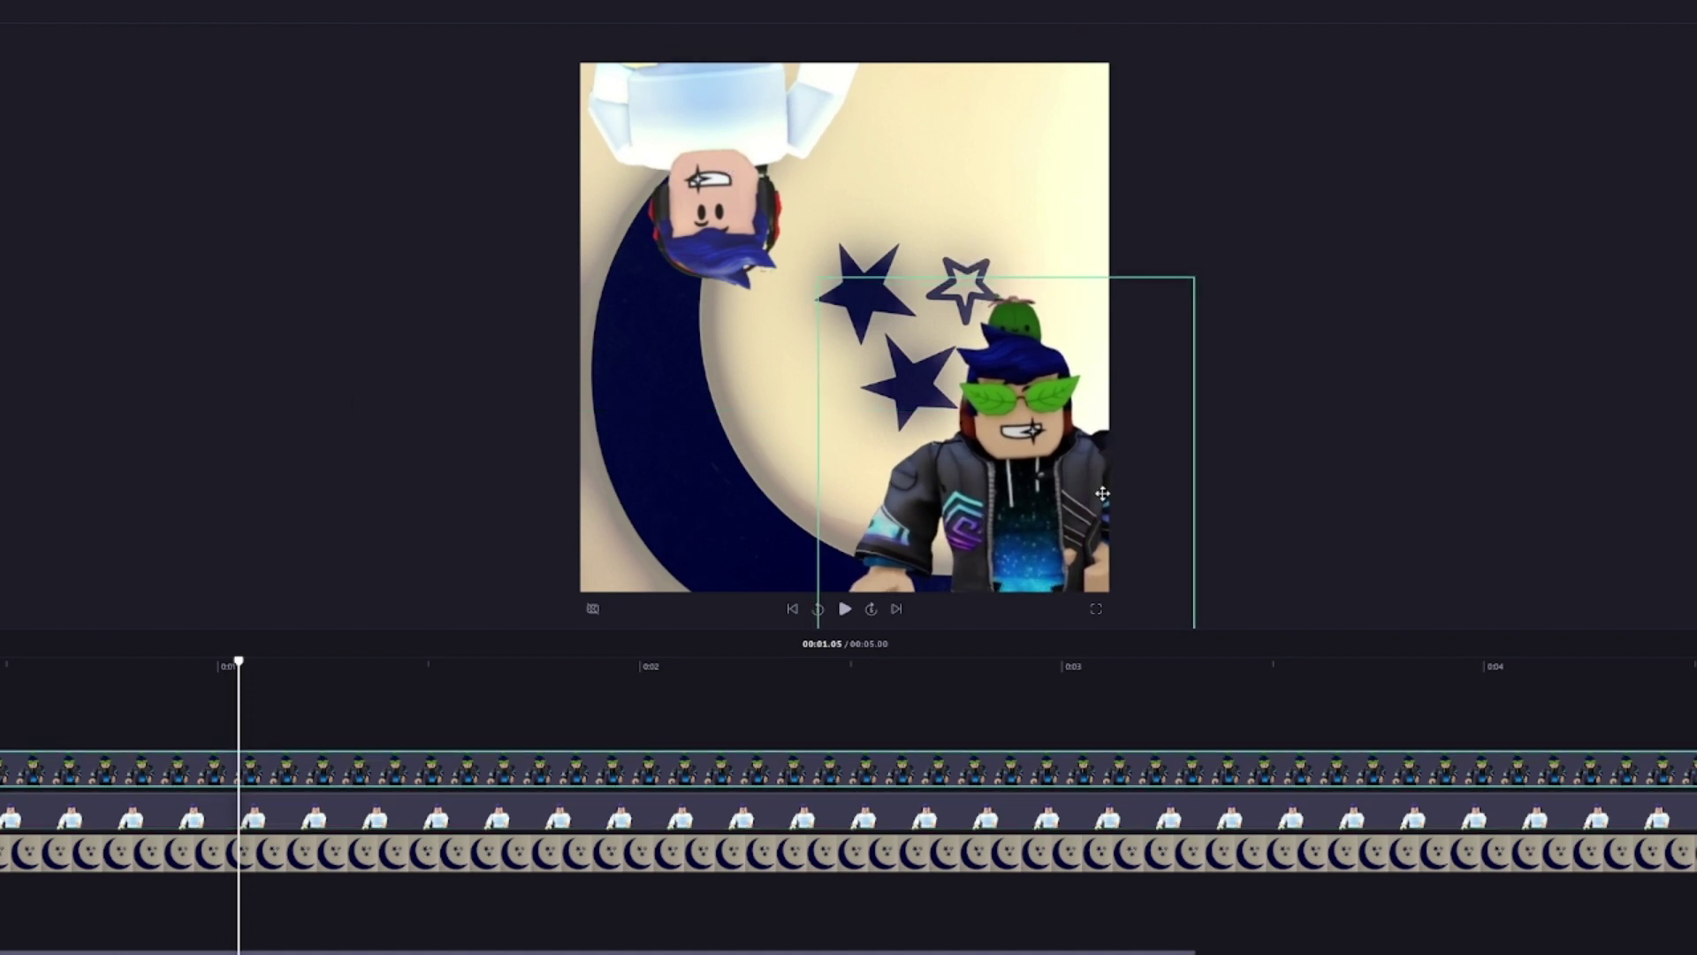
left_click(1331, 455)
left_click(768, 131)
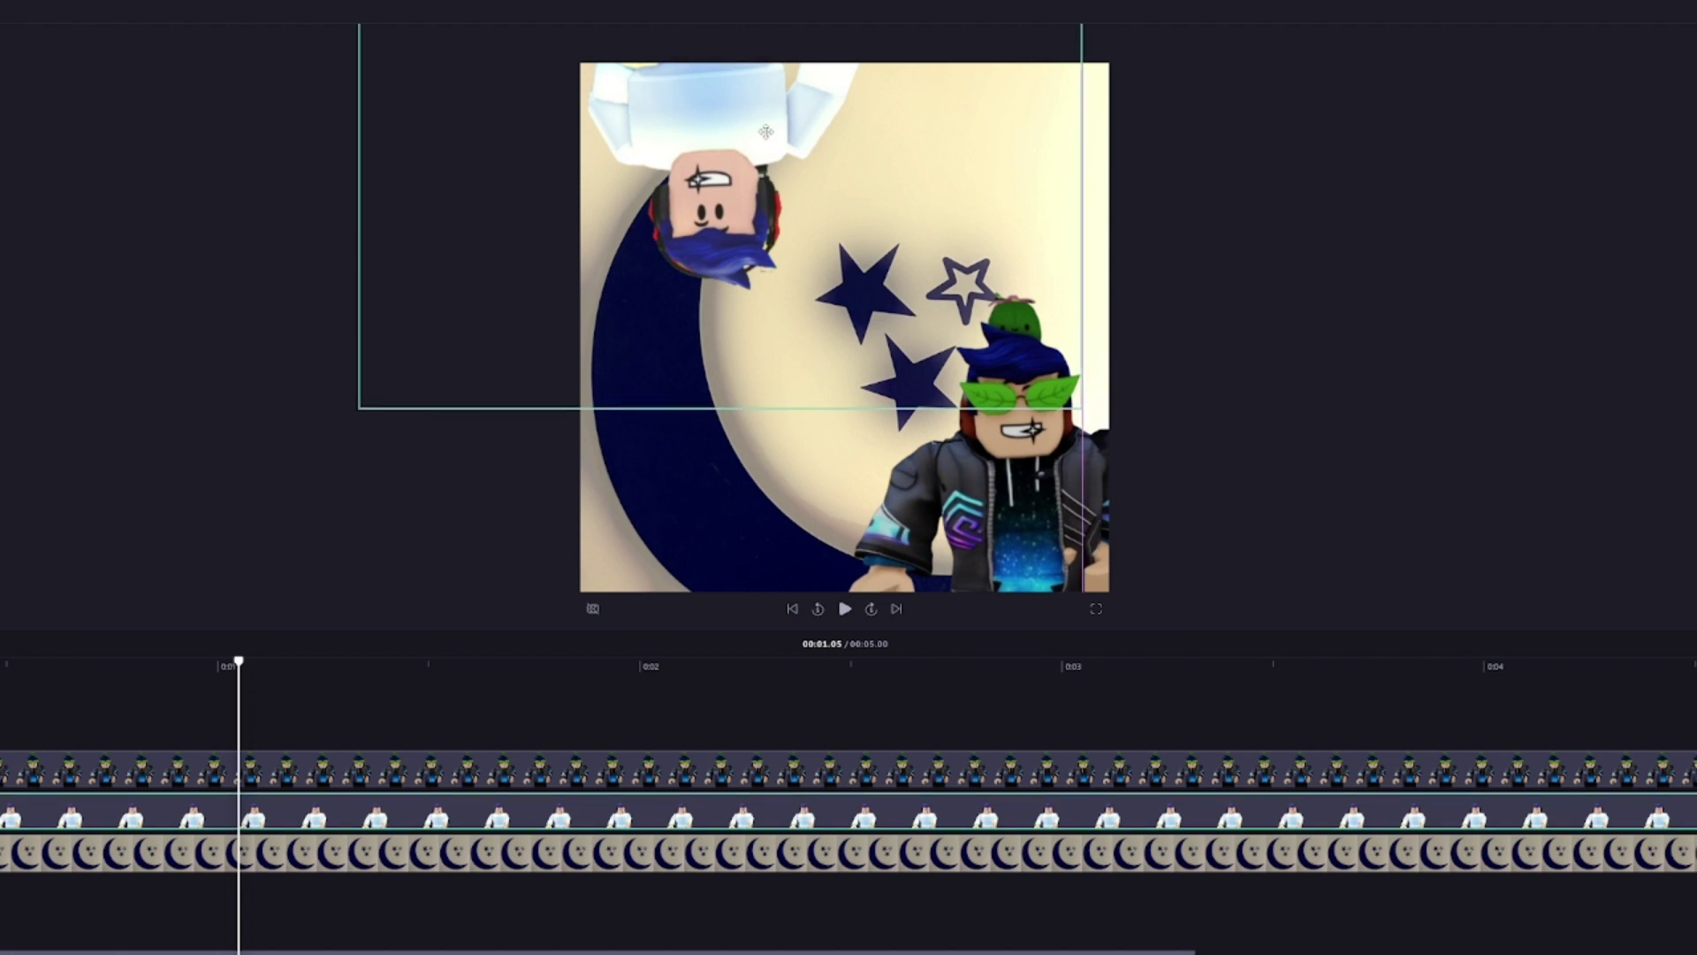
left_click_drag(764, 131, 762, 135)
left_click(1319, 383)
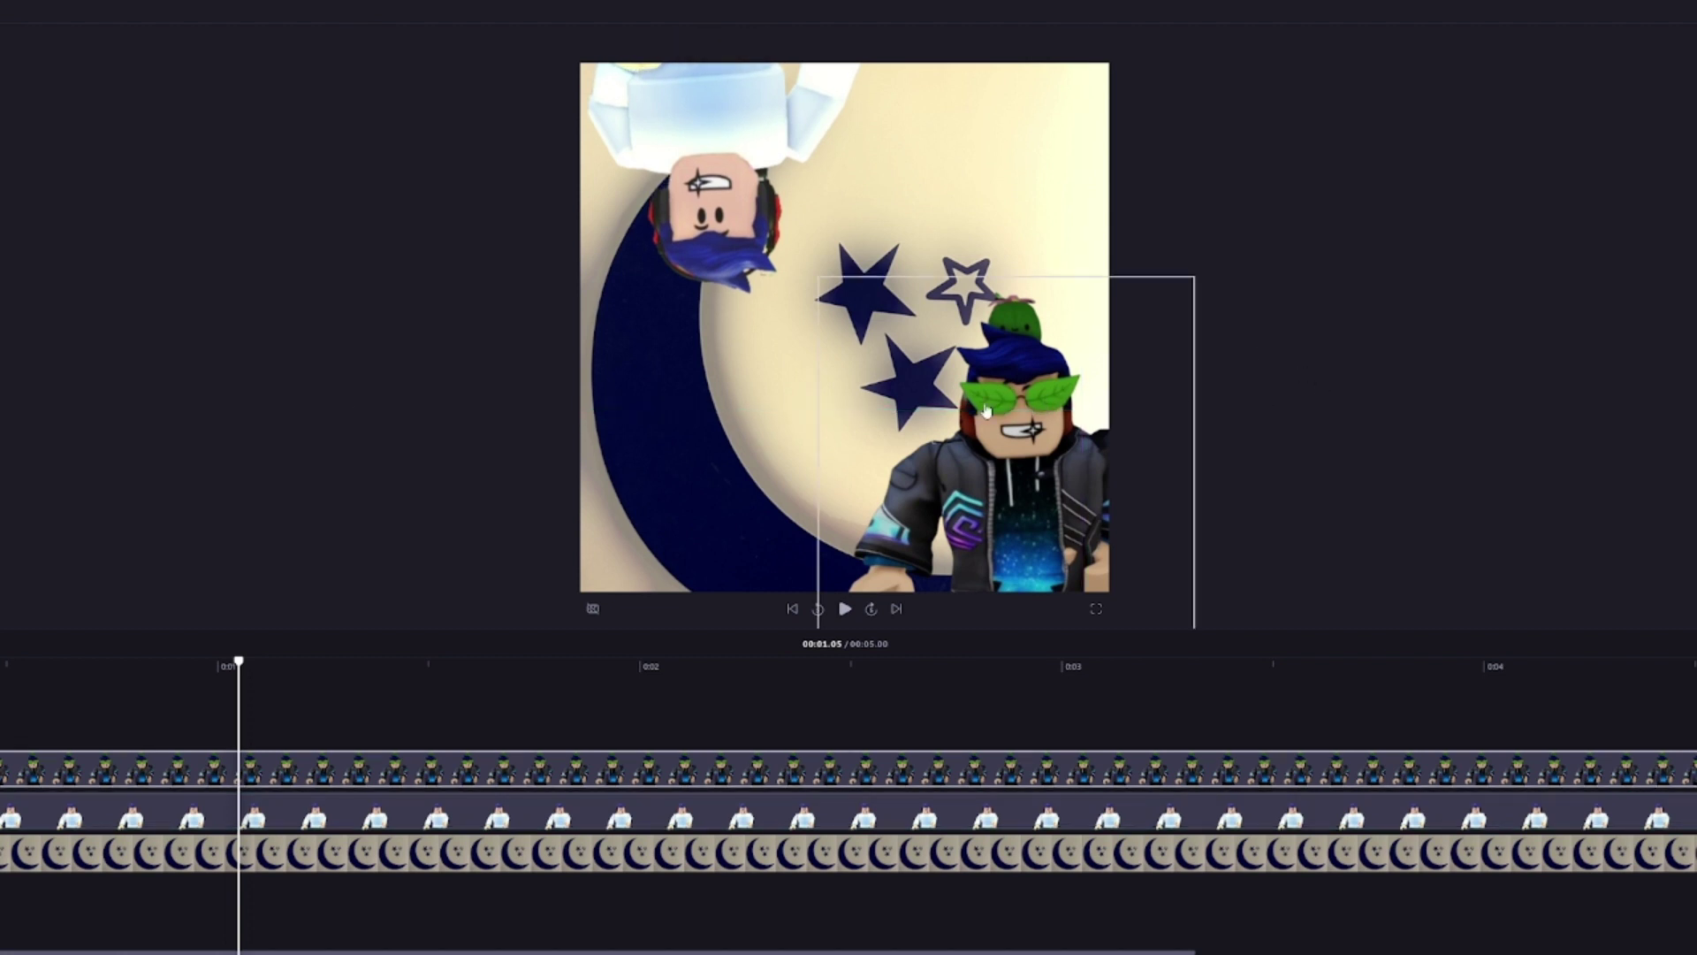